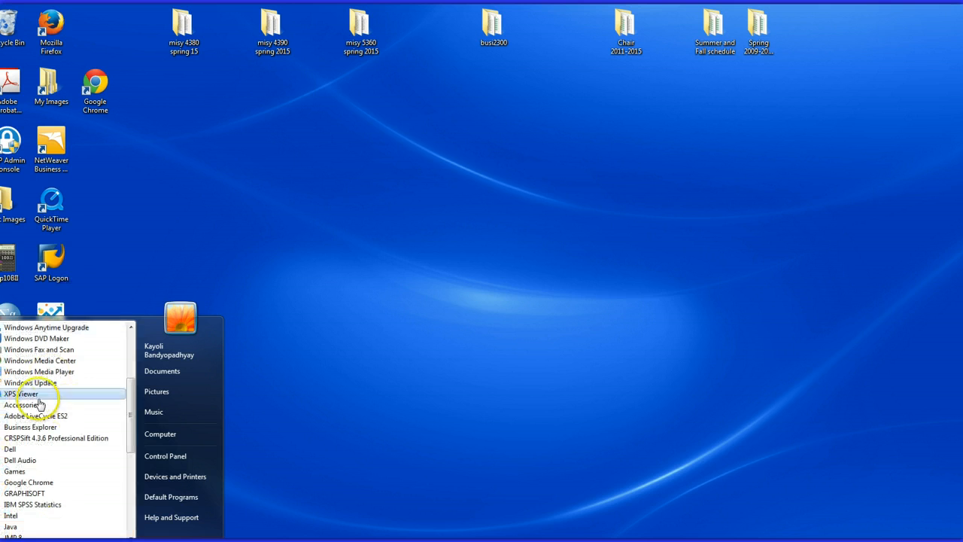
Launch the Query Designer, choose the Belfast system, and log on by entering the account password.
{"action": "left_click", "coordinate": [30, 427]}
{"action": "left_click", "coordinate": [39, 449]}
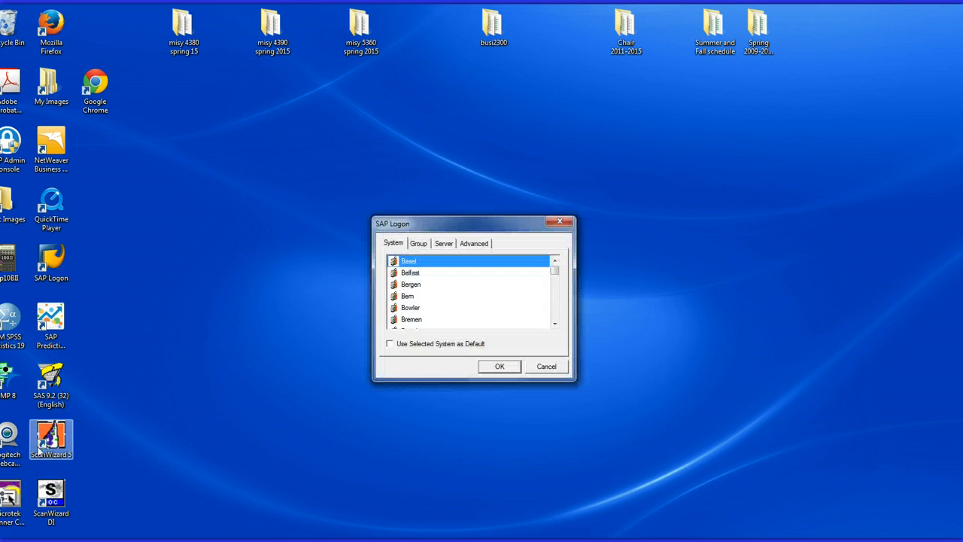
{"action": "left_click", "coordinate": [406, 273]}
{"action": "left_click", "coordinate": [489, 369]}
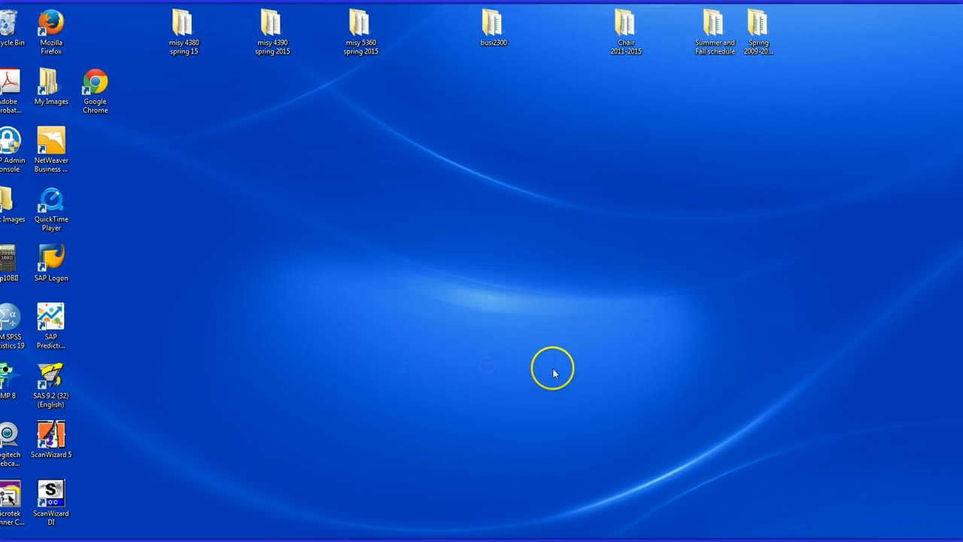
{"action": "type", "text": "********"}
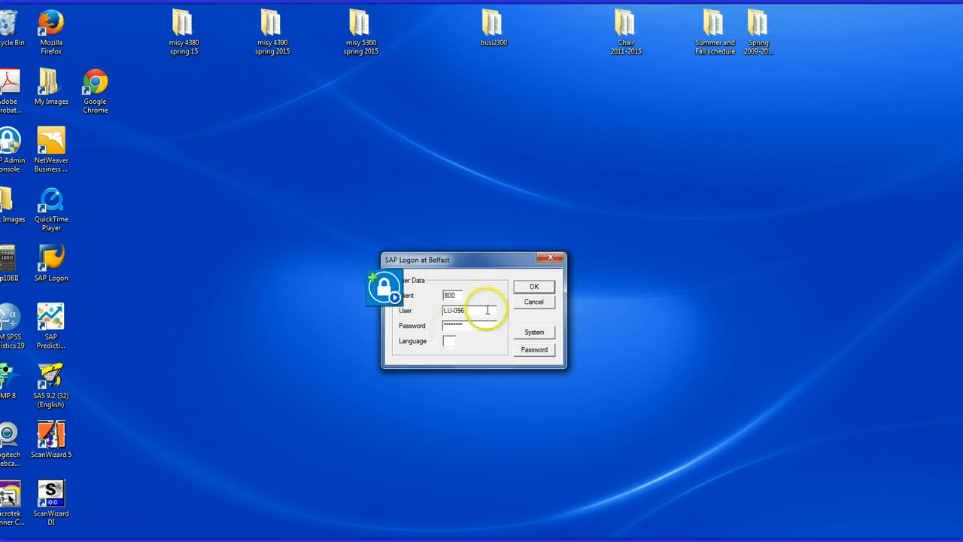
{"action": "left_click", "coordinate": [534, 286]}
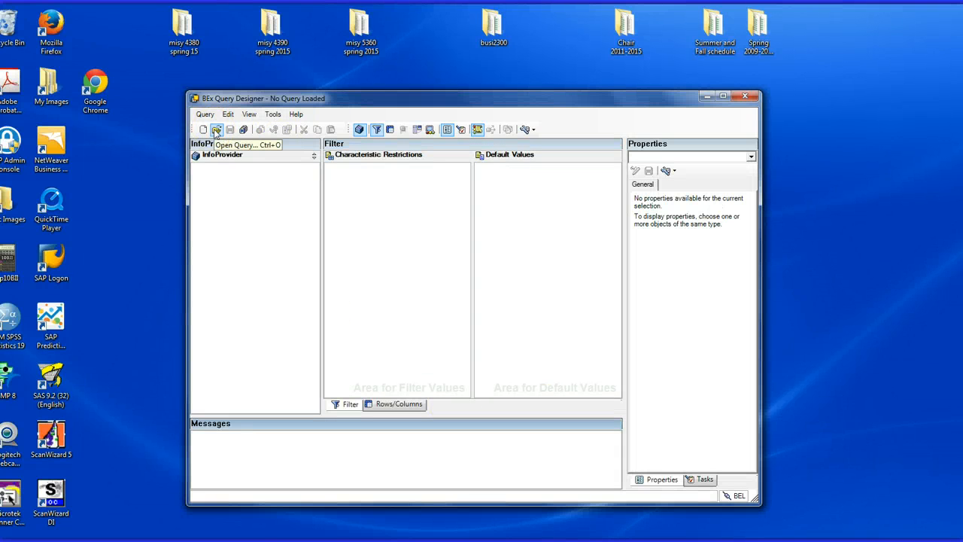
Open the query "GBI Sales Data for Analysis for KB3213" from the query history, widening the name column to read full names.
{"action": "left_click", "coordinate": [216, 129]}
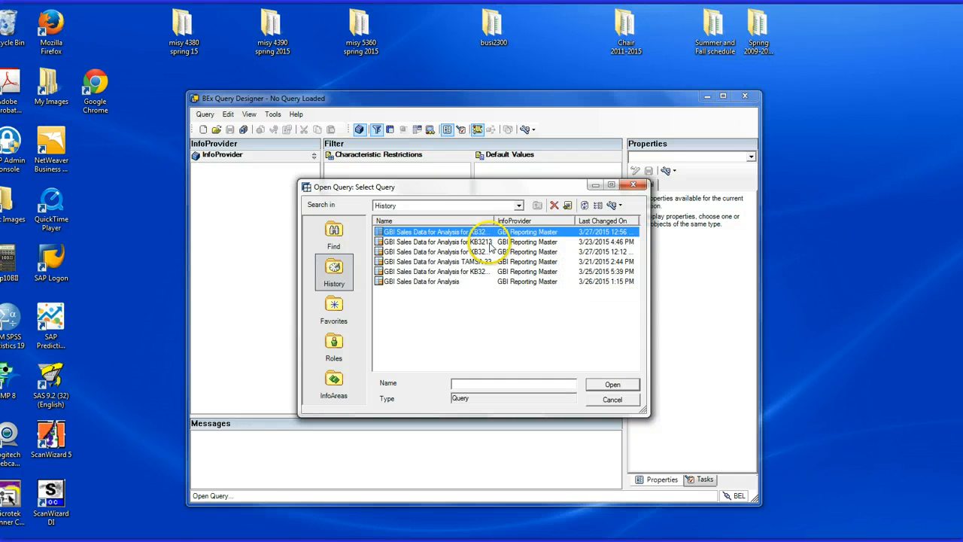
{"action": "left_click", "coordinate": [490, 242]}
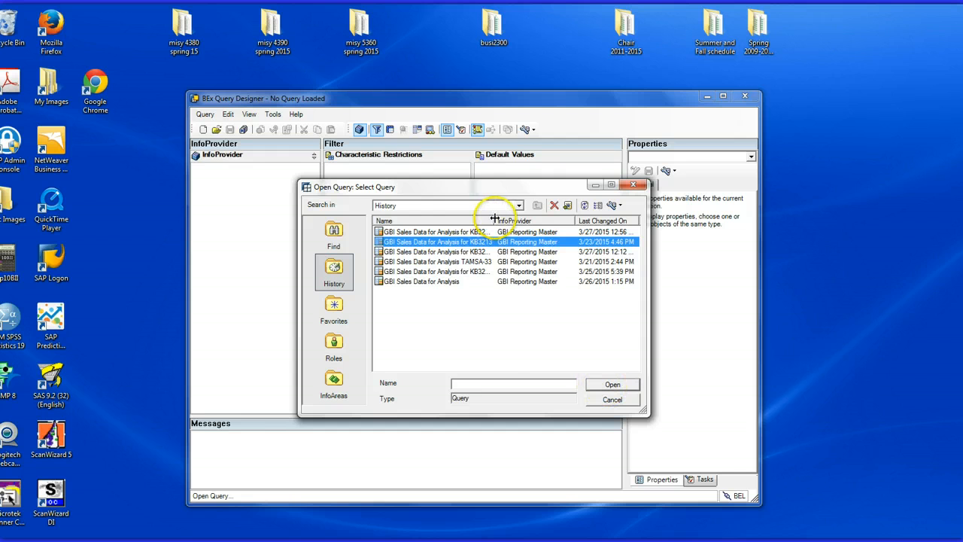
{"action": "left_click_drag", "start_coordinate": [494, 221], "coordinate": [502, 220]}
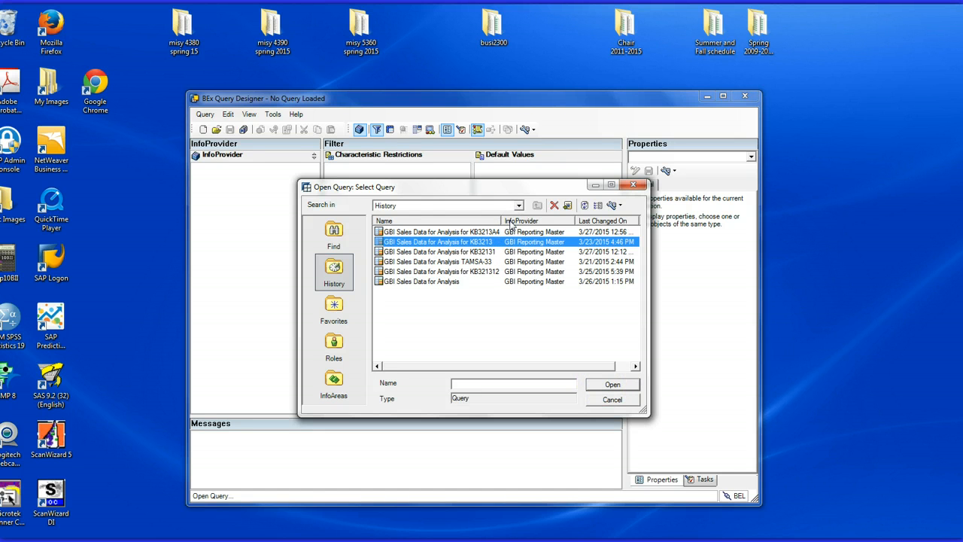
{"action": "left_click", "coordinate": [605, 387]}
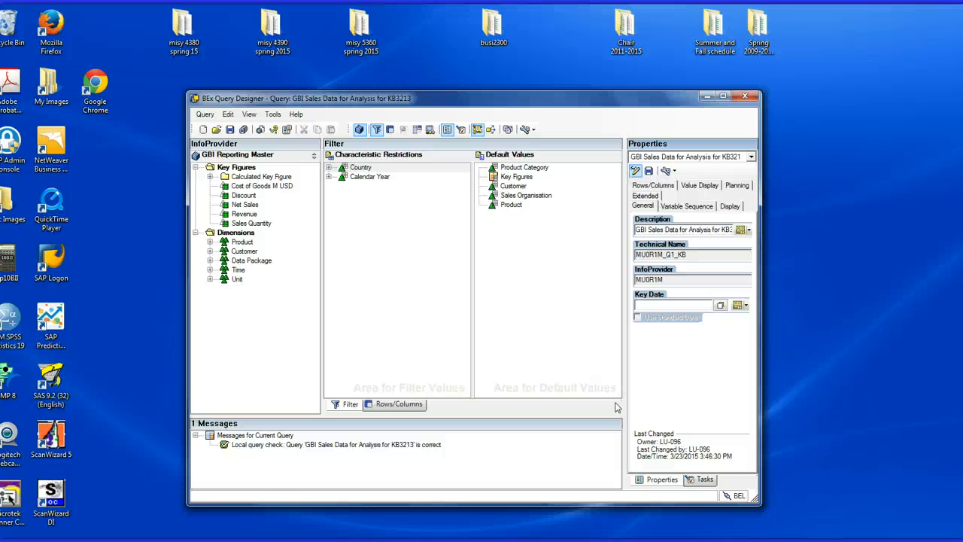
{"action": "left_click", "coordinate": [606, 413]}
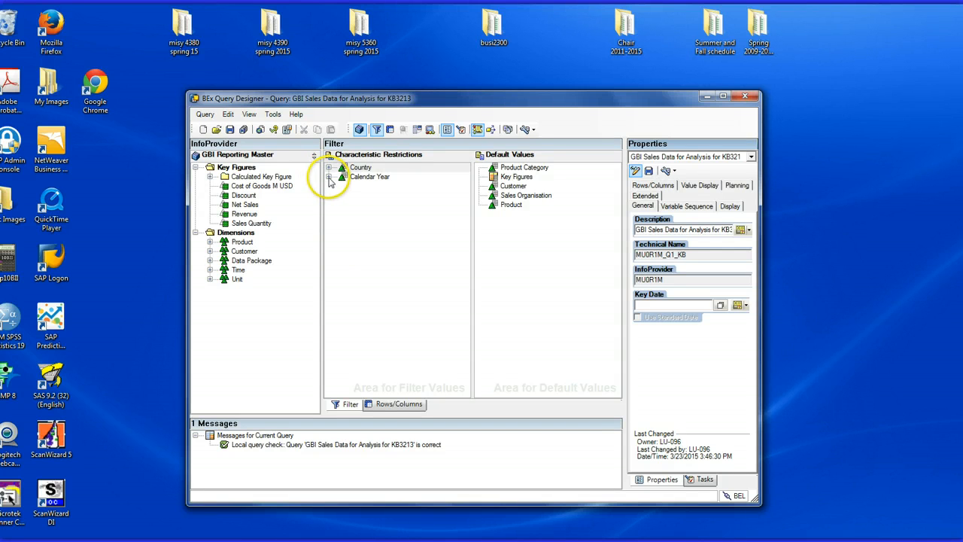
Expand the Country and Calendar Year restrictions and remove the years 2009 and 2010 from Calendar Year.
{"action": "left_click", "coordinate": [329, 177]}
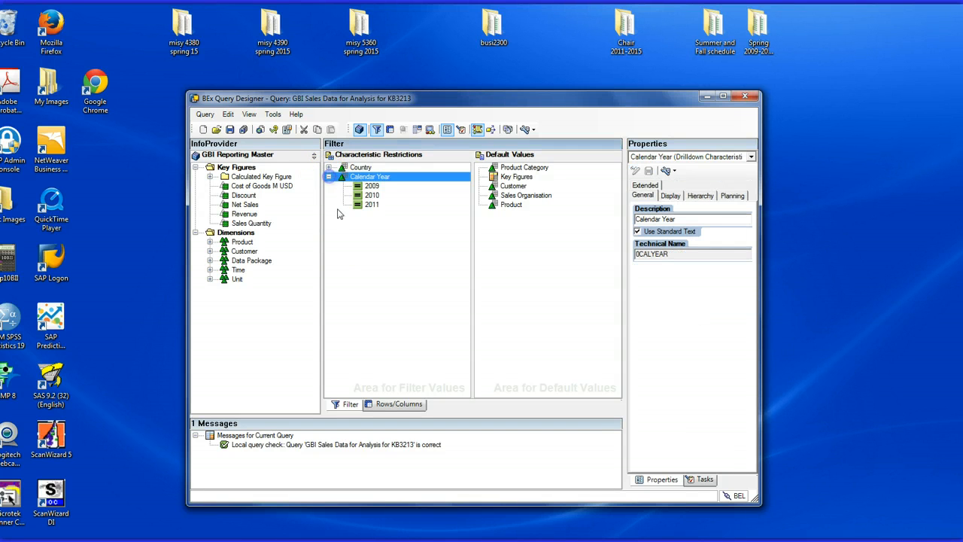
{"action": "left_click", "coordinate": [328, 167]}
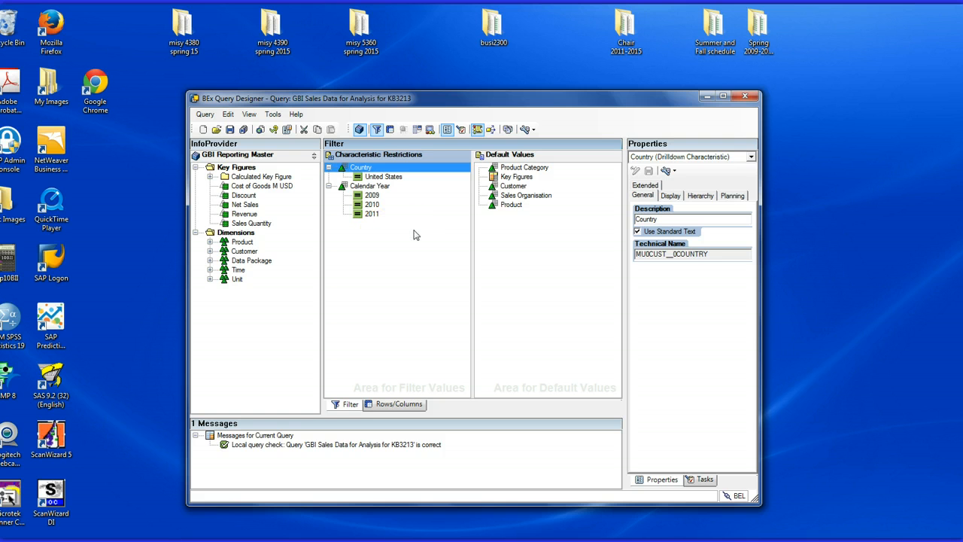
{"action": "right_click", "coordinate": [372, 196]}
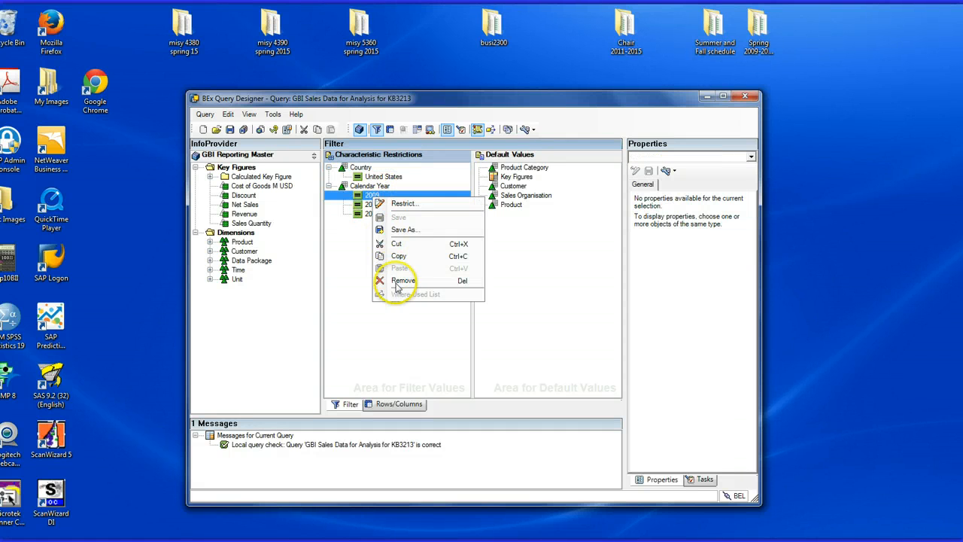
{"action": "left_click", "coordinate": [403, 281]}
{"action": "right_click", "coordinate": [371, 197]}
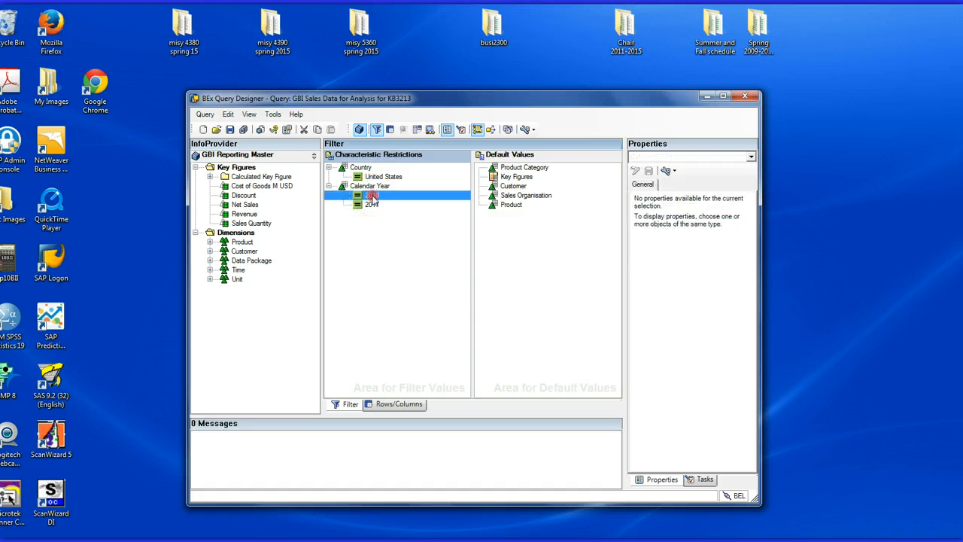
{"action": "left_click", "coordinate": [383, 280]}
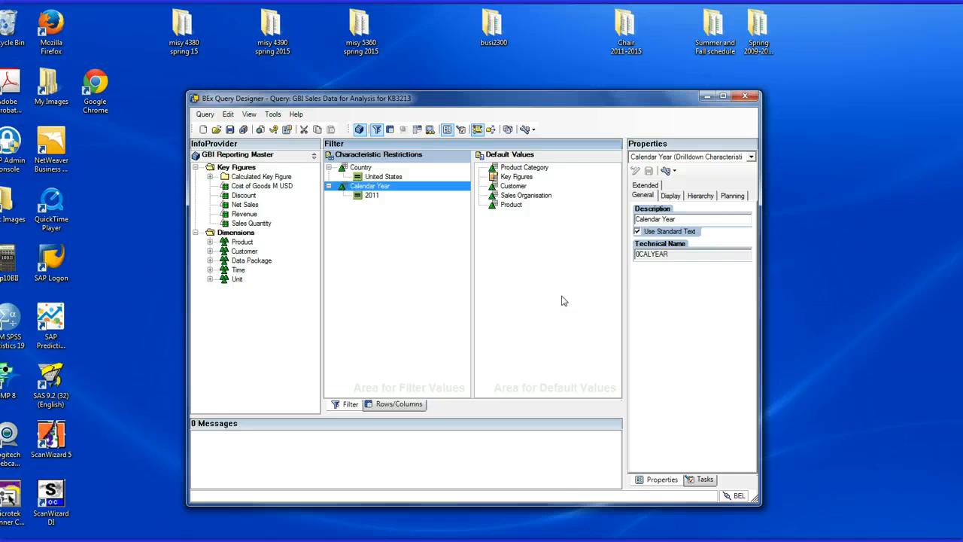
Replace the Product characteristic in the query's rows with Material from the Product dimension, placed below Product Category.
{"action": "left_click", "coordinate": [395, 404]}
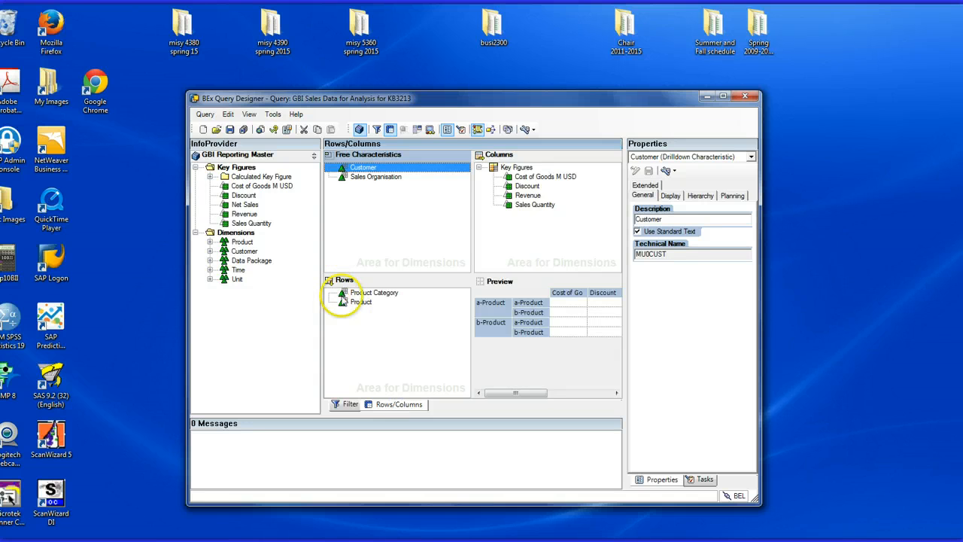
{"action": "right_click", "coordinate": [358, 305]}
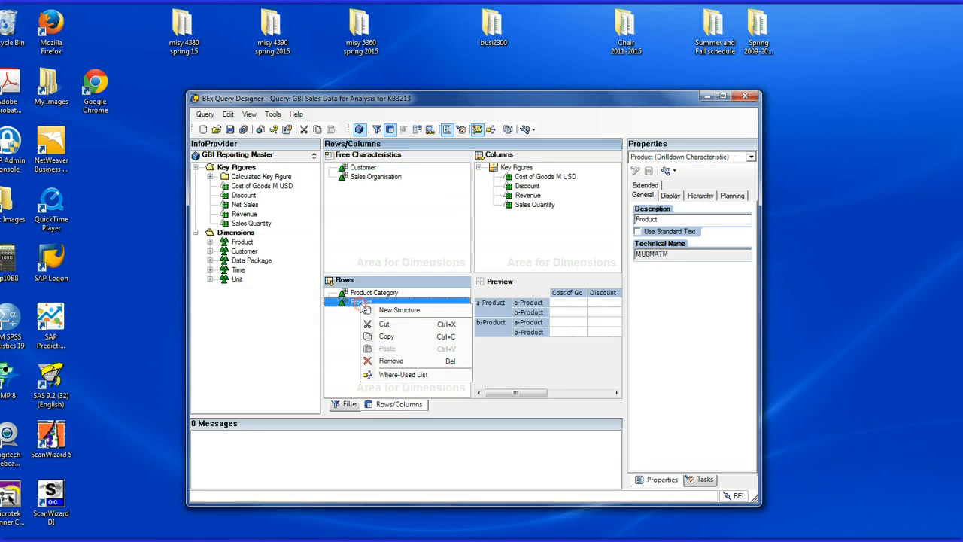
{"action": "left_click", "coordinate": [388, 362]}
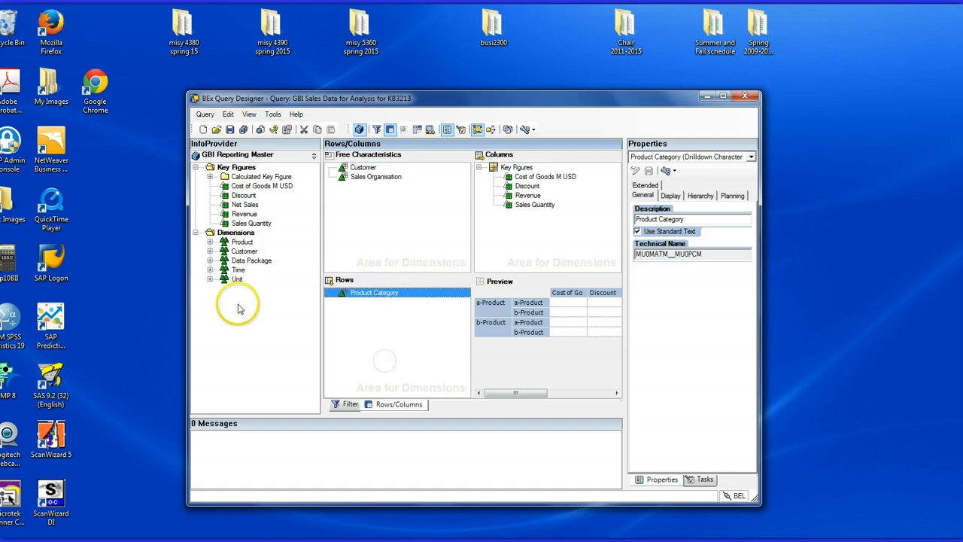
{"action": "left_click", "coordinate": [210, 241]}
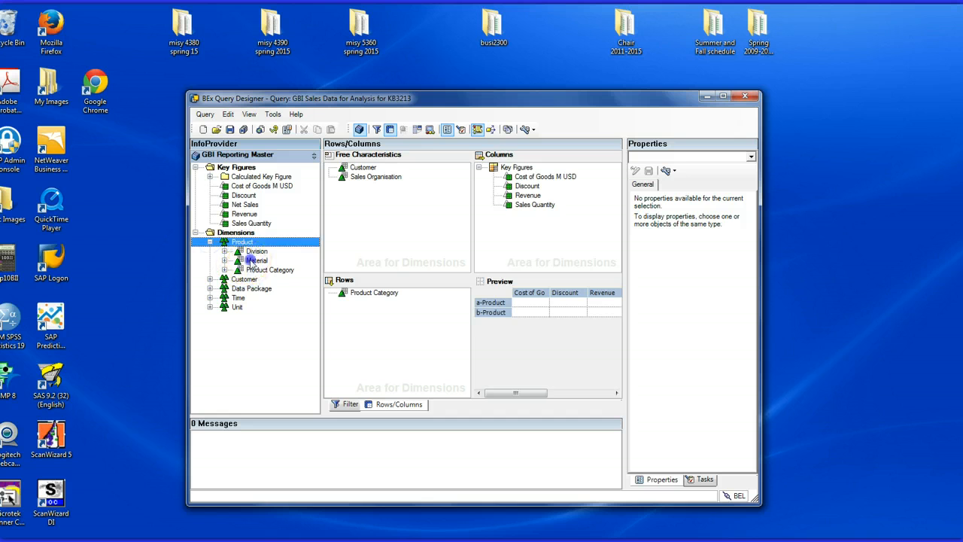
{"action": "left_click_drag", "start_coordinate": [250, 259], "coordinate": [365, 314]}
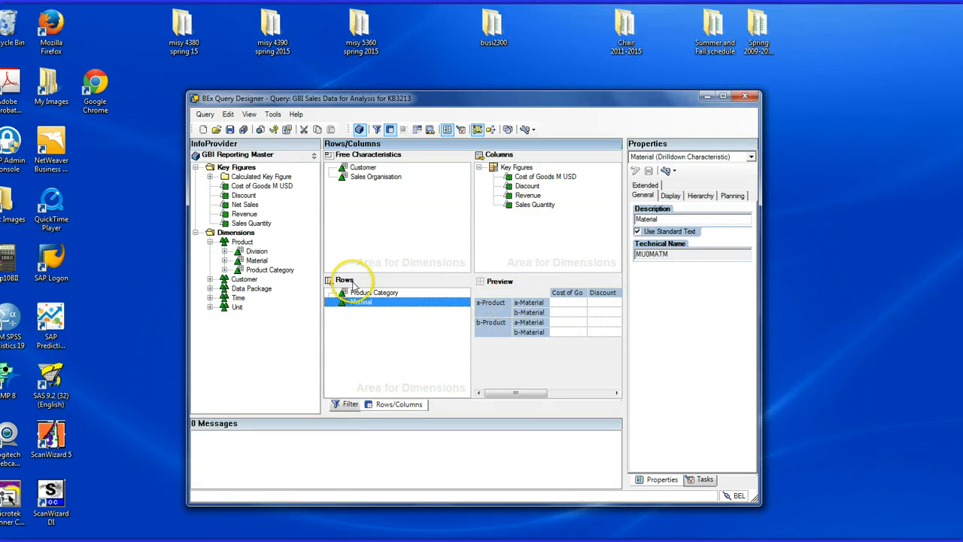
Remove Customer and Sales Organisation from the query's free characteristics.
{"action": "left_click", "coordinate": [359, 168]}
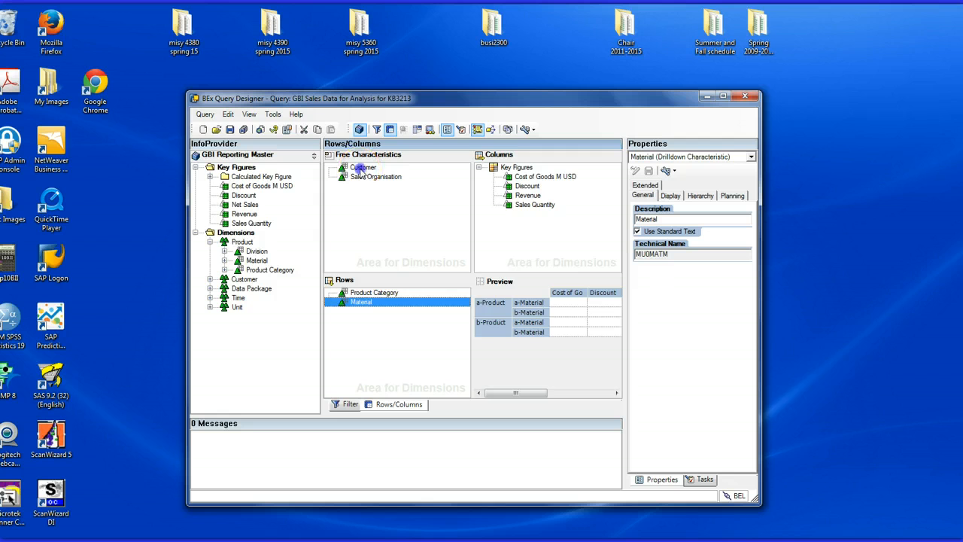
{"action": "right_click", "coordinate": [361, 169]}
{"action": "left_click", "coordinate": [384, 212]}
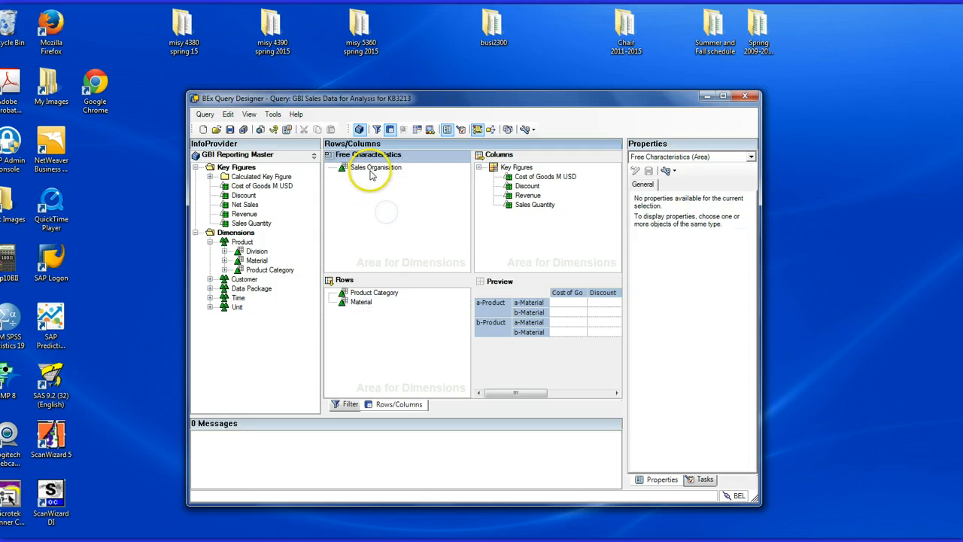
{"action": "left_click", "coordinate": [370, 171]}
{"action": "right_click", "coordinate": [369, 172]}
{"action": "left_click", "coordinate": [392, 210]}
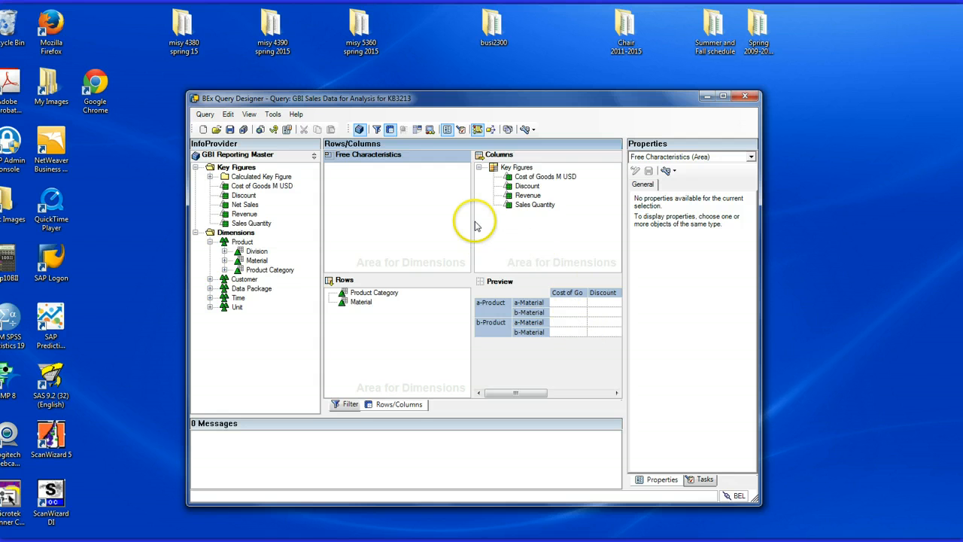
Examine the display properties of the Discount key figure in the columns.
{"action": "left_click", "coordinate": [526, 185]}
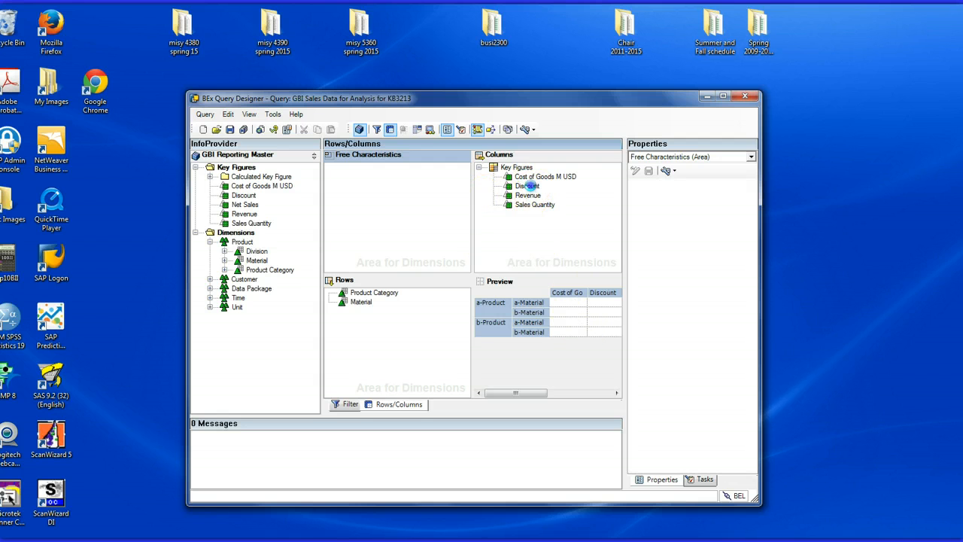
{"action": "left_click", "coordinate": [526, 186]}
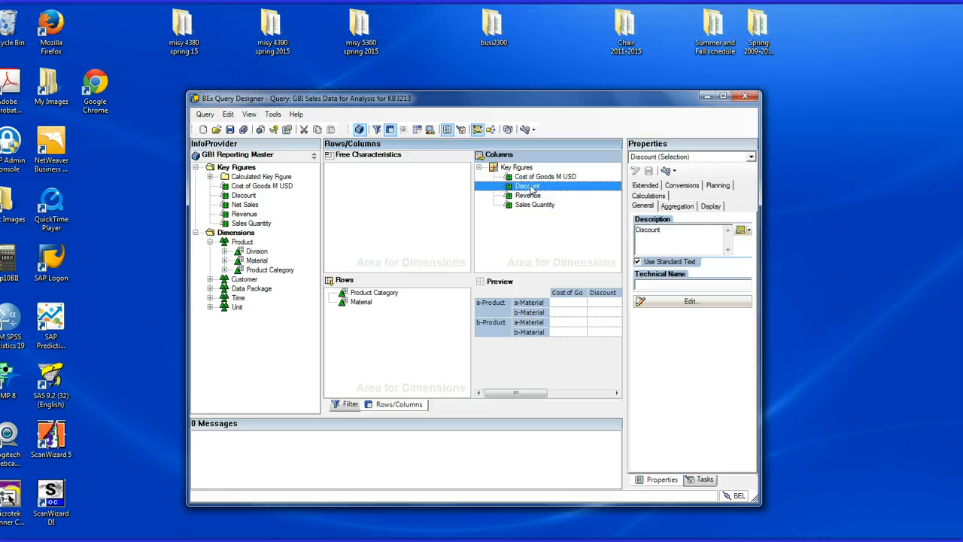
{"action": "left_click", "coordinate": [710, 206]}
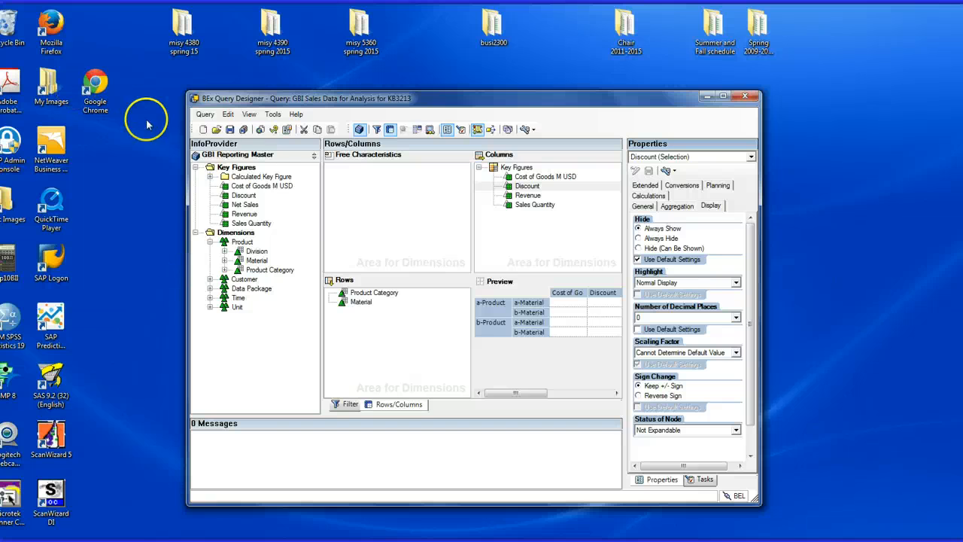
Try to save a copy described "GBI Sales Data for Analysis for KB3213 for A4" with technical name MU0R1M_Q1_KB_A4.
{"action": "left_click", "coordinate": [208, 117]}
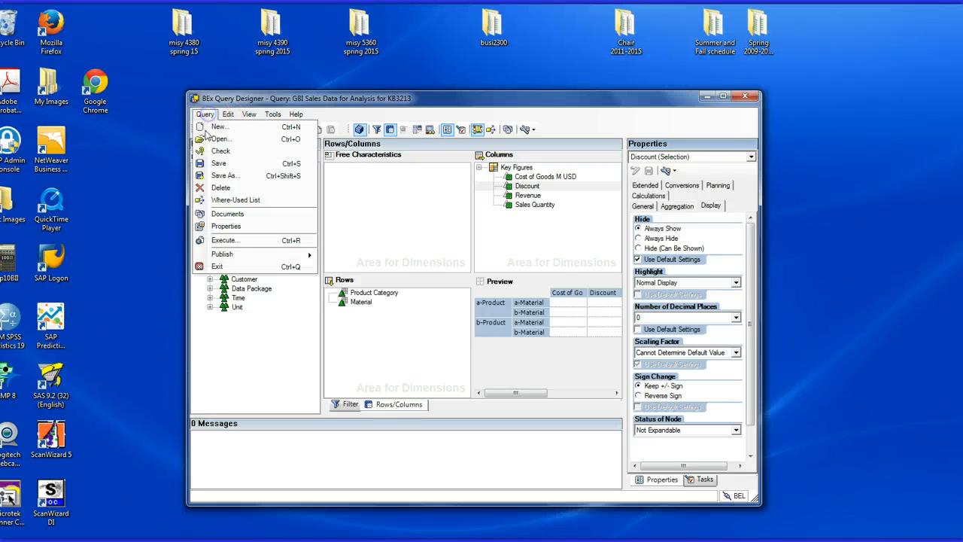
{"action": "left_click", "coordinate": [223, 174]}
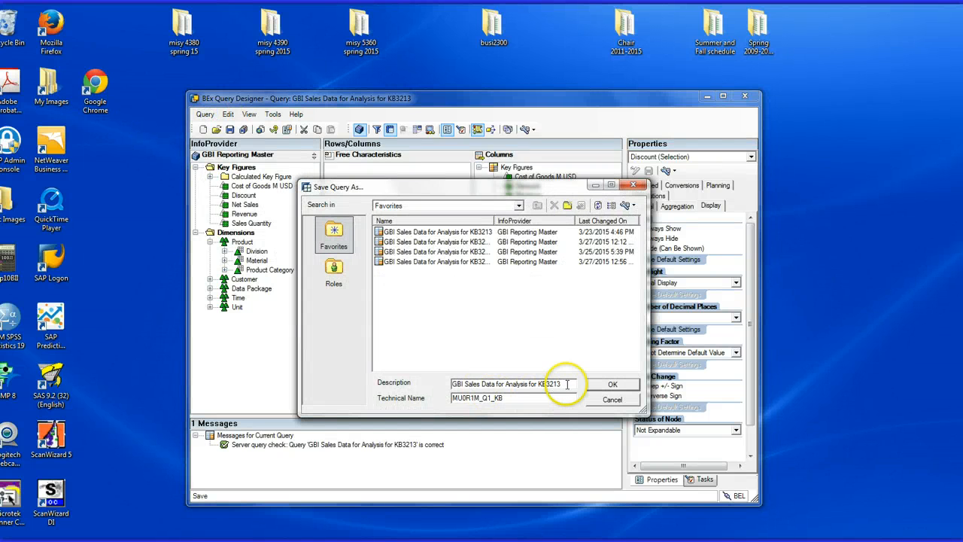
{"action": "left_click", "coordinate": [566, 384]}
{"action": "type", "text": "for "}
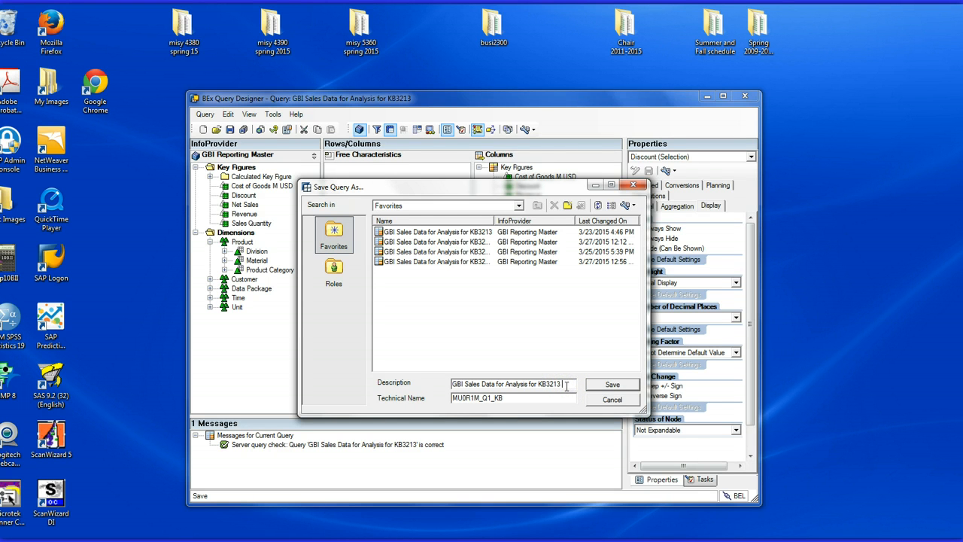
{"action": "type", "text": "A4"}
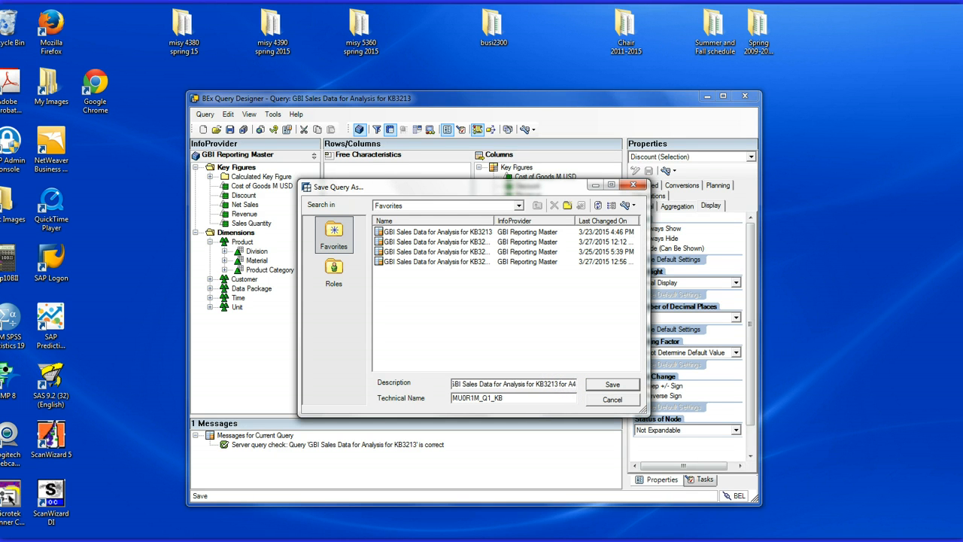
{"action": "left_click", "coordinate": [517, 400]}
{"action": "type", "text": "_A4"}
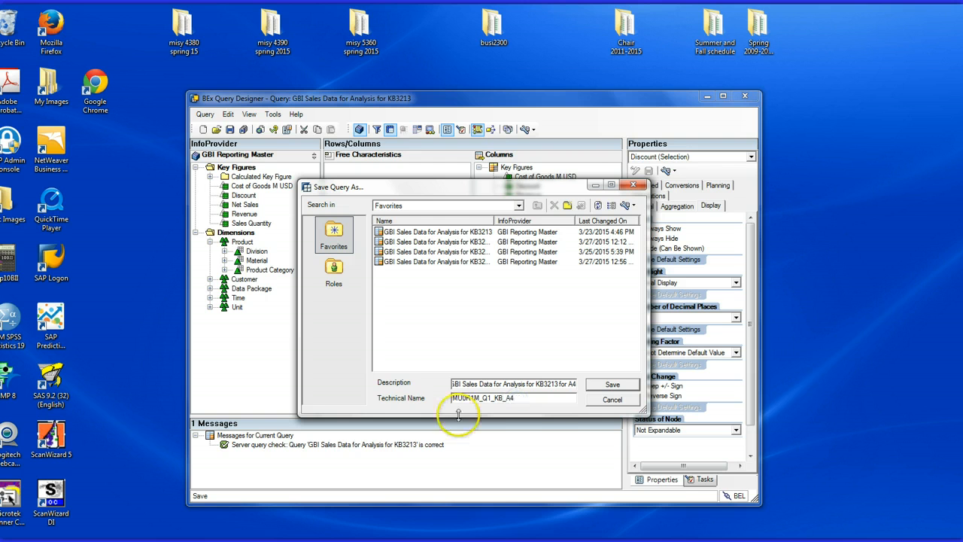
{"action": "left_click", "coordinate": [609, 385]}
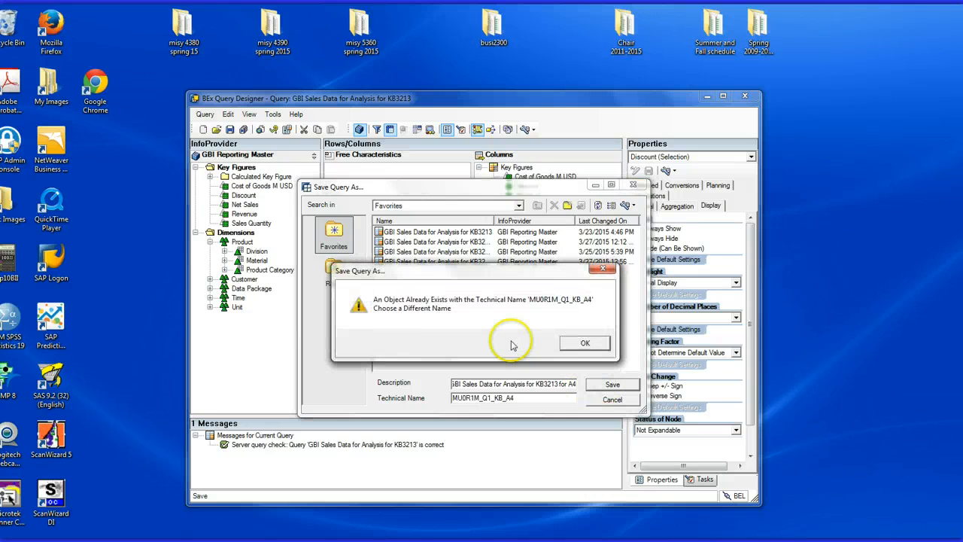
{"action": "left_click", "coordinate": [575, 344]}
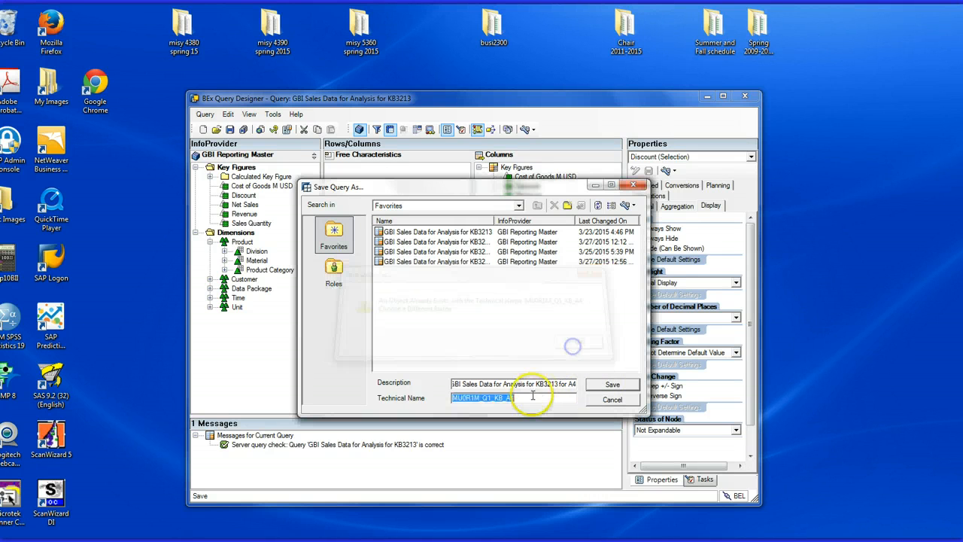
Change the copy's technical name to MU0R1M_Q1_KB_A41 and save the query.
{"action": "left_click", "coordinate": [526, 399]}
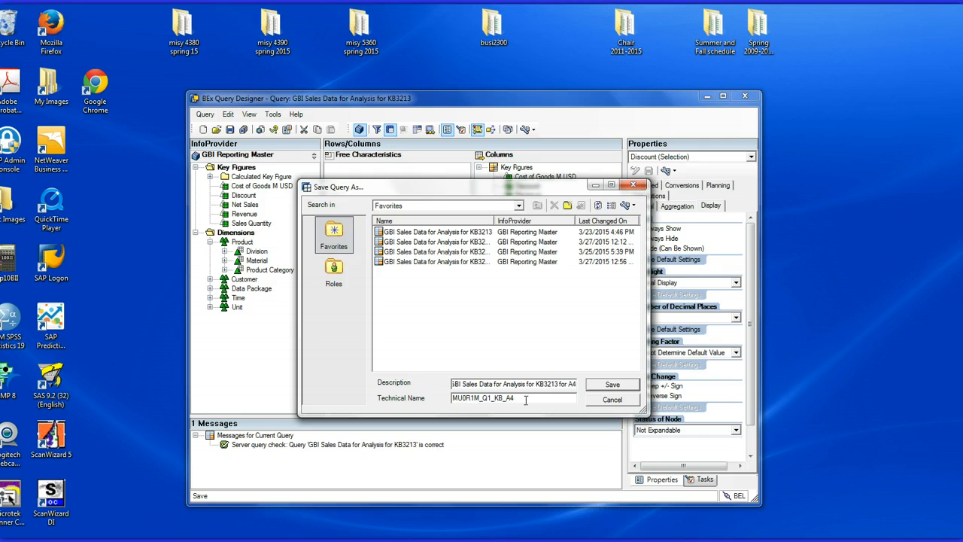
{"action": "type", "text": "1"}
{"action": "left_click", "coordinate": [612, 384]}
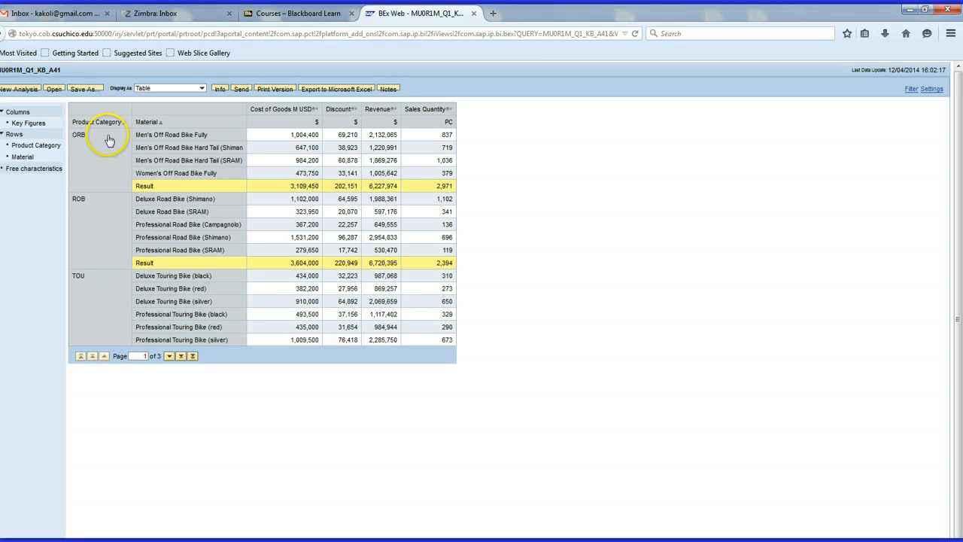
Page forward through the query's results table in the web browser to examine the remaining product categories and materials.
{"action": "left_click", "coordinate": [169, 356]}
{"action": "left_click", "coordinate": [169, 356]}
{"action": "left_click", "coordinate": [170, 356]}
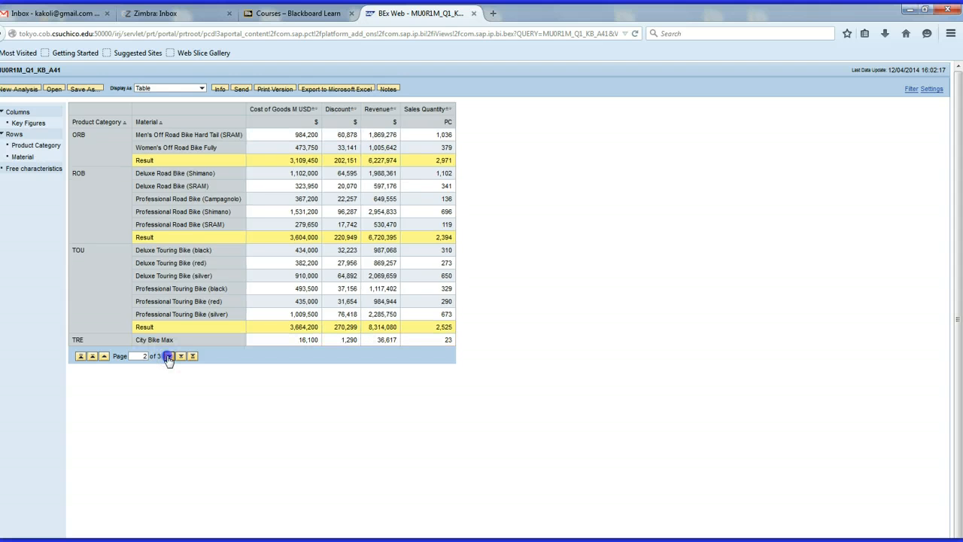
Scroll the web results table to its end to examine the Accessories materials and the overall result.
{"action": "left_click", "coordinate": [170, 356]}
{"action": "left_click", "coordinate": [170, 355]}
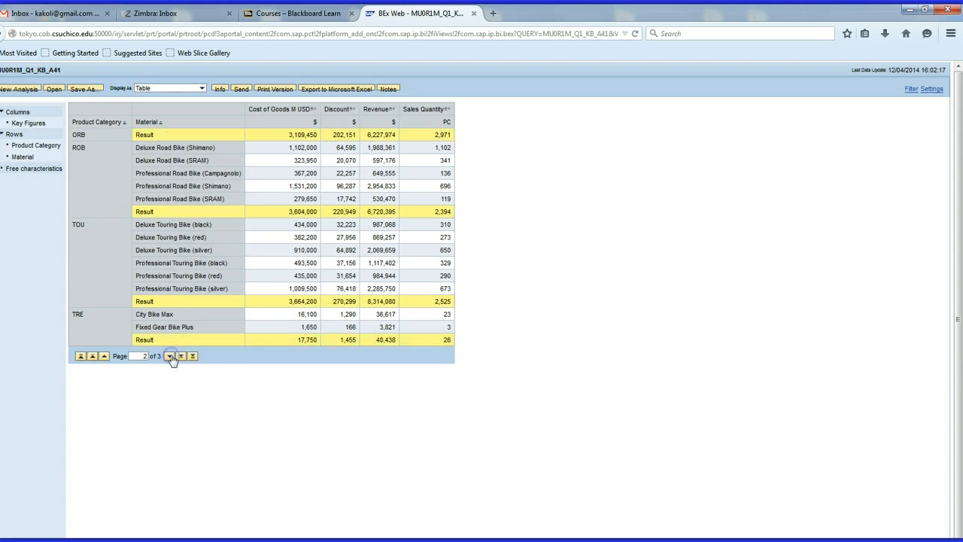
{"action": "left_click", "coordinate": [170, 356]}
{"action": "left_click", "coordinate": [170, 356]}
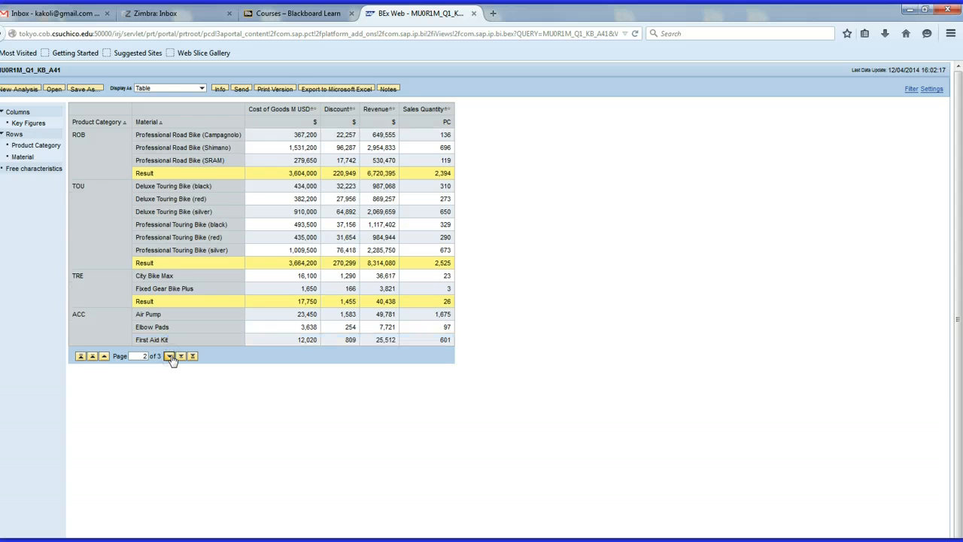
{"action": "left_click", "coordinate": [170, 356]}
{"action": "left_click", "coordinate": [170, 356]}
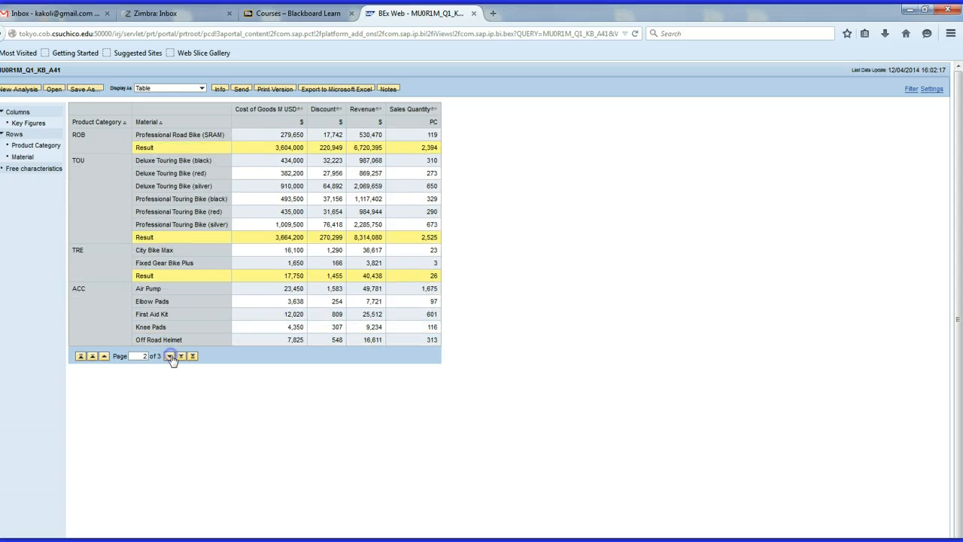
{"action": "left_click", "coordinate": [170, 356]}
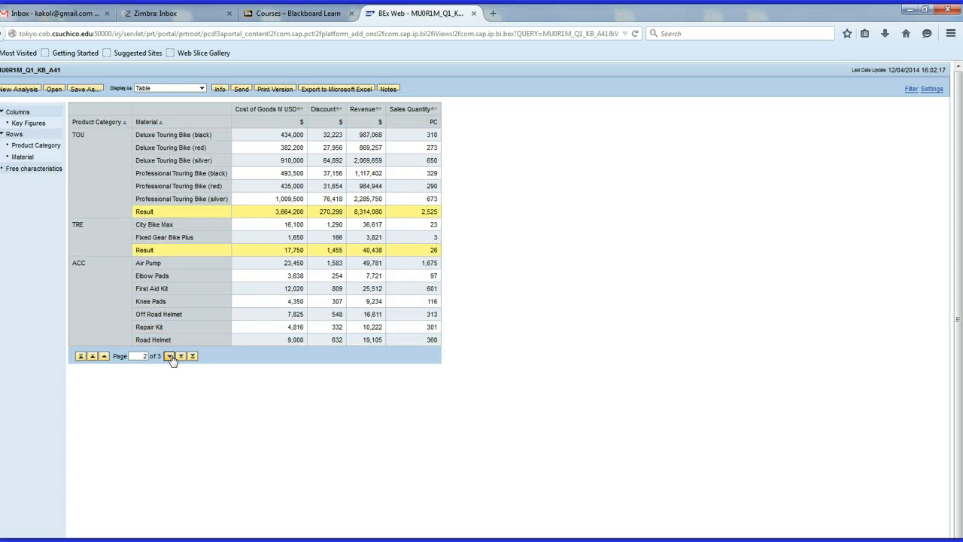
{"action": "left_click", "coordinate": [170, 356]}
{"action": "left_click", "coordinate": [170, 355]}
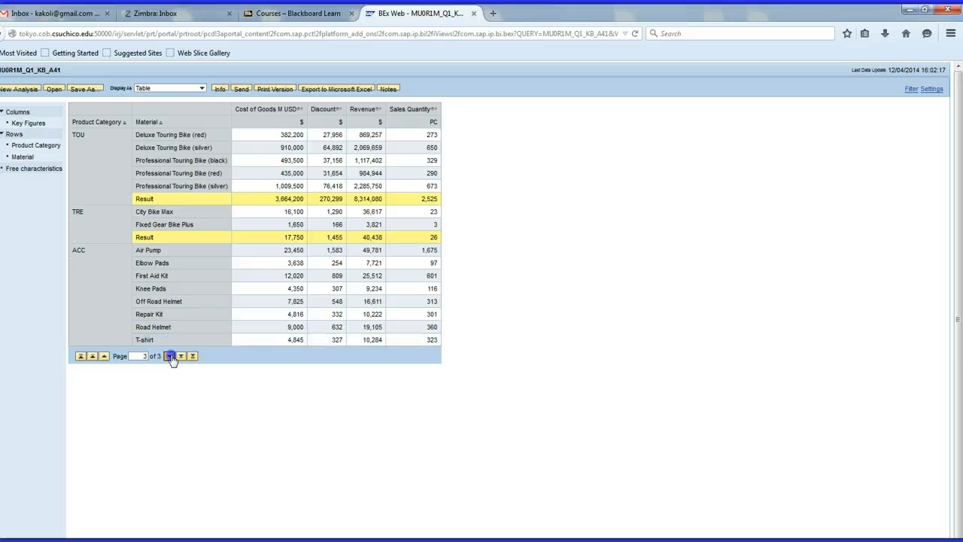
{"action": "left_click", "coordinate": [170, 356]}
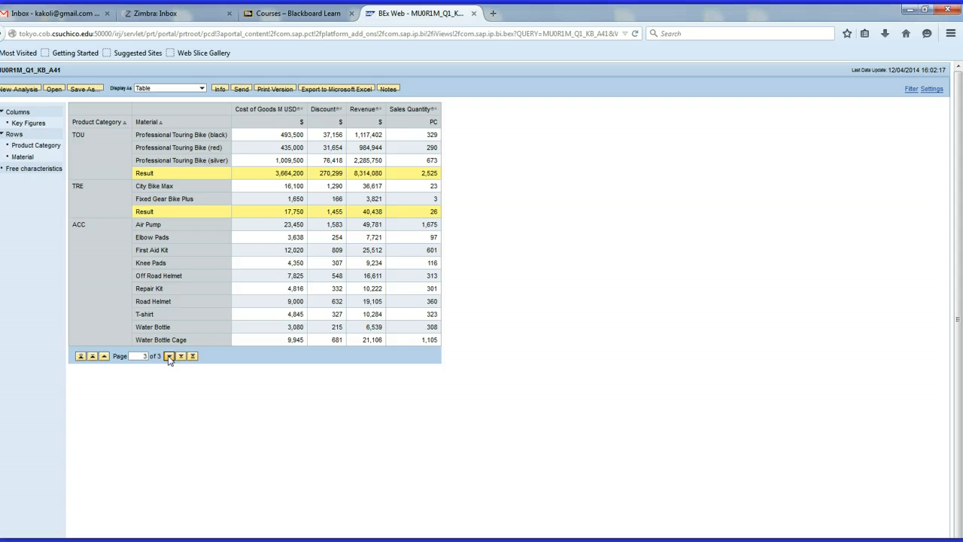
{"action": "left_click", "coordinate": [170, 356]}
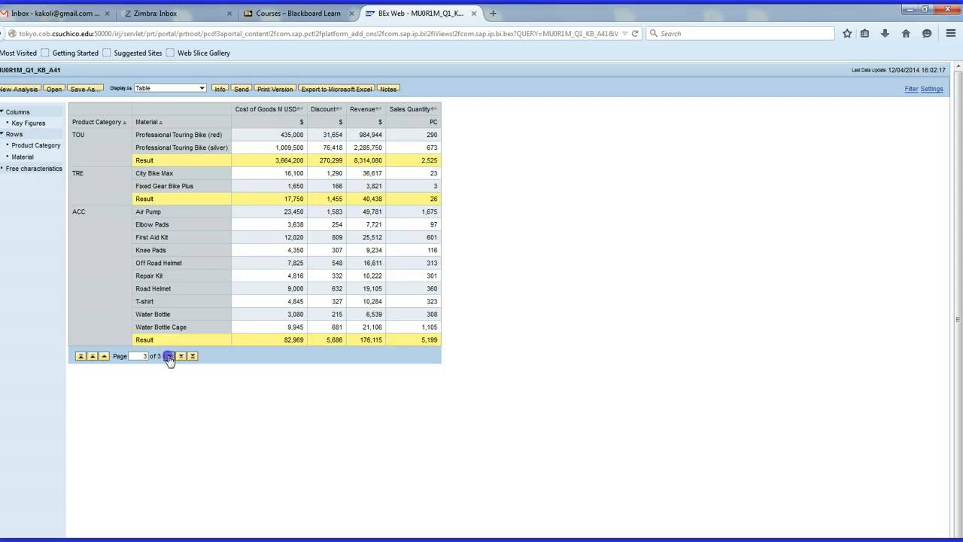
{"action": "left_click", "coordinate": [170, 357]}
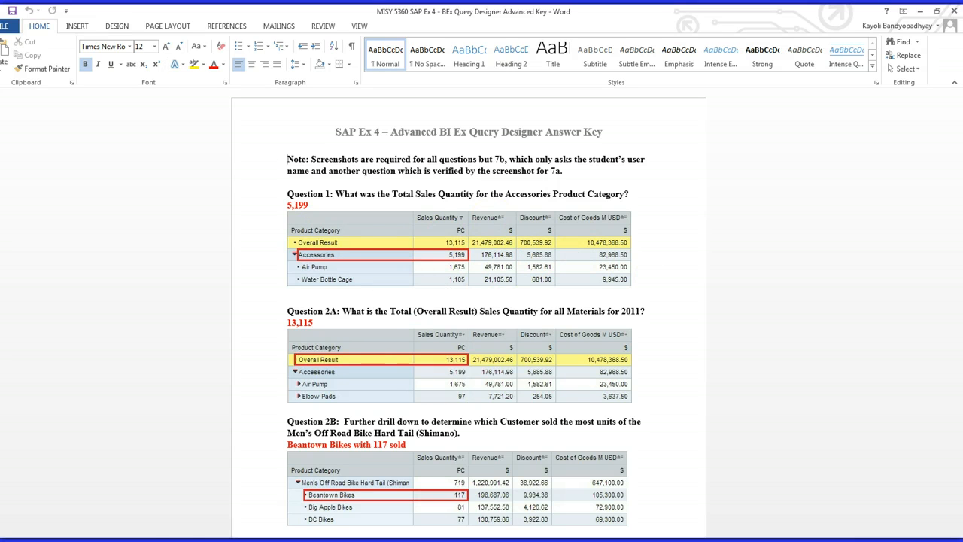
Switch from the Word answer key back to the browser and close the query's web results.
{"action": "left_click", "coordinate": [562, 534]}
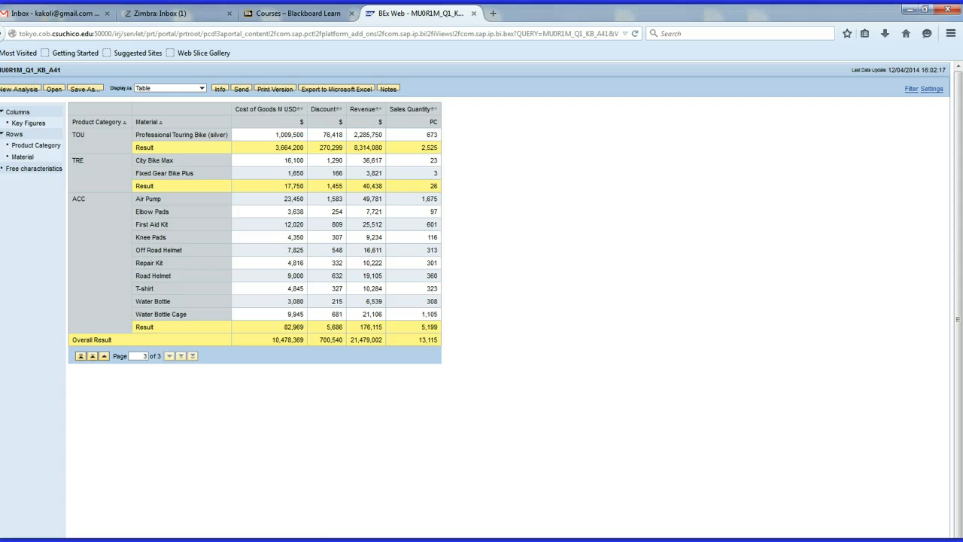
{"action": "mouse_move", "coordinate": [254, 541]}
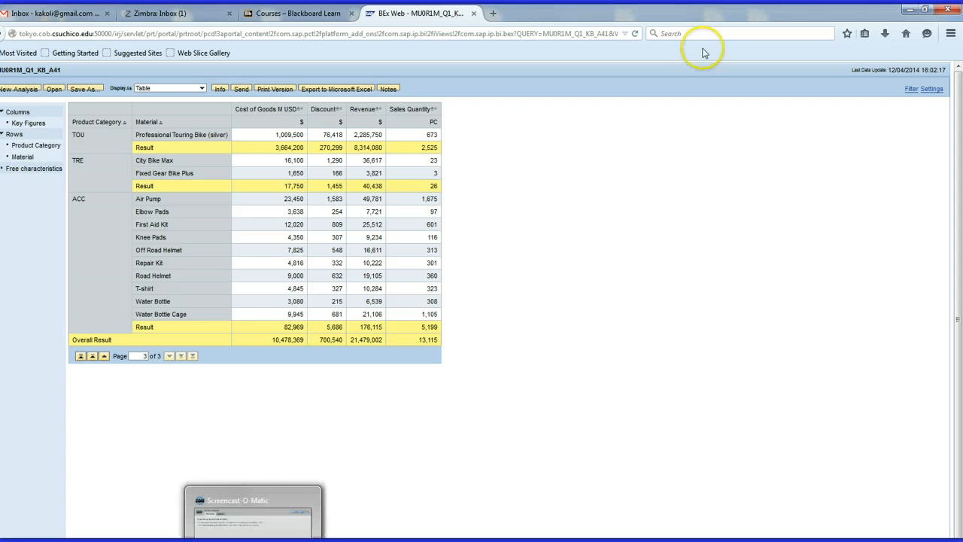
{"action": "left_click", "coordinate": [474, 13]}
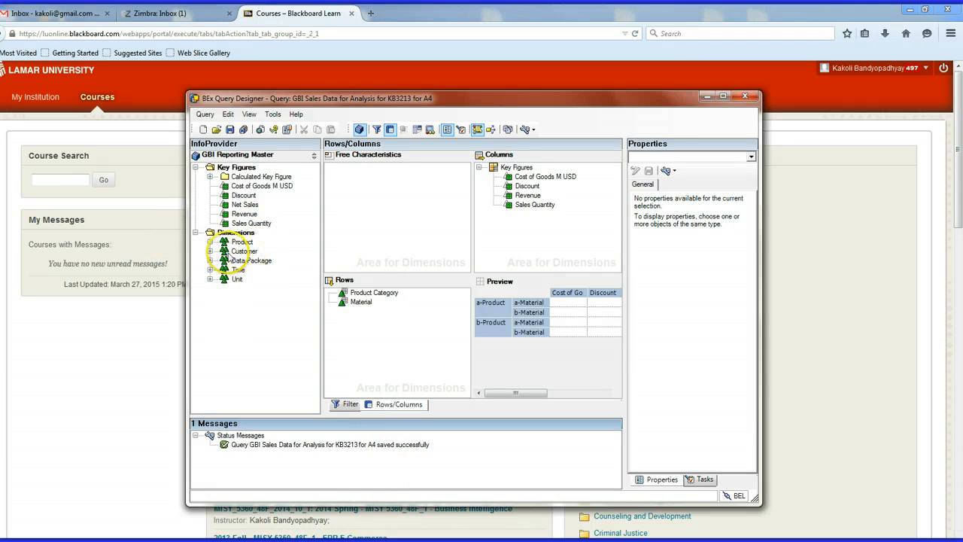
Add the Customer characteristic from the Customer dimension to the query rows below Material.
{"action": "left_click", "coordinate": [210, 252]}
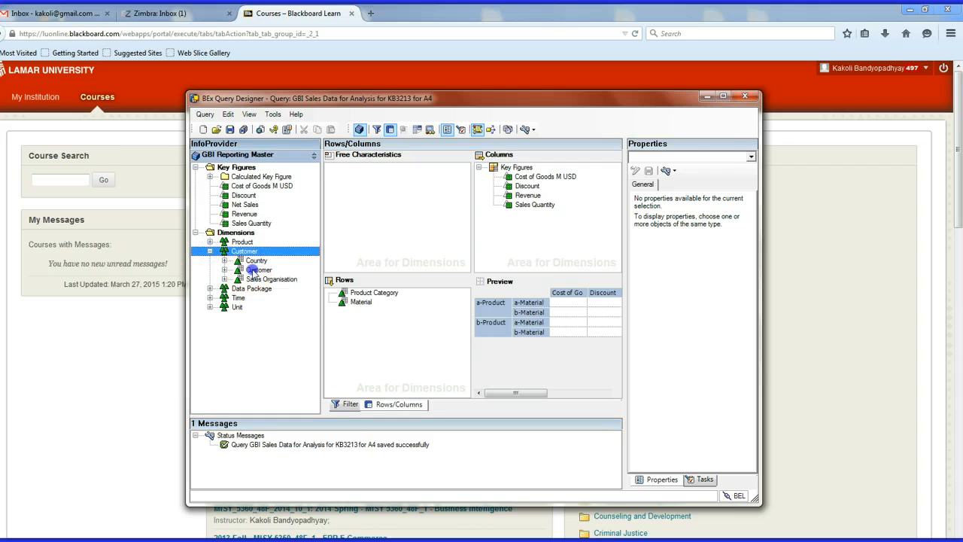
{"action": "left_click_drag", "start_coordinate": [256, 269], "coordinate": [366, 320]}
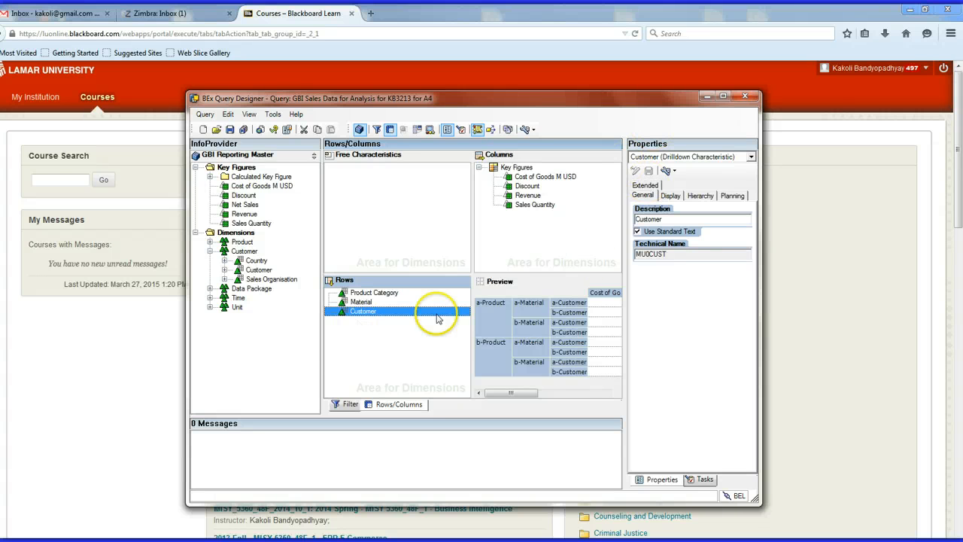
Activate the hierarchy display for the rows, expanded to Material, and save the query.
{"action": "left_click", "coordinate": [348, 282]}
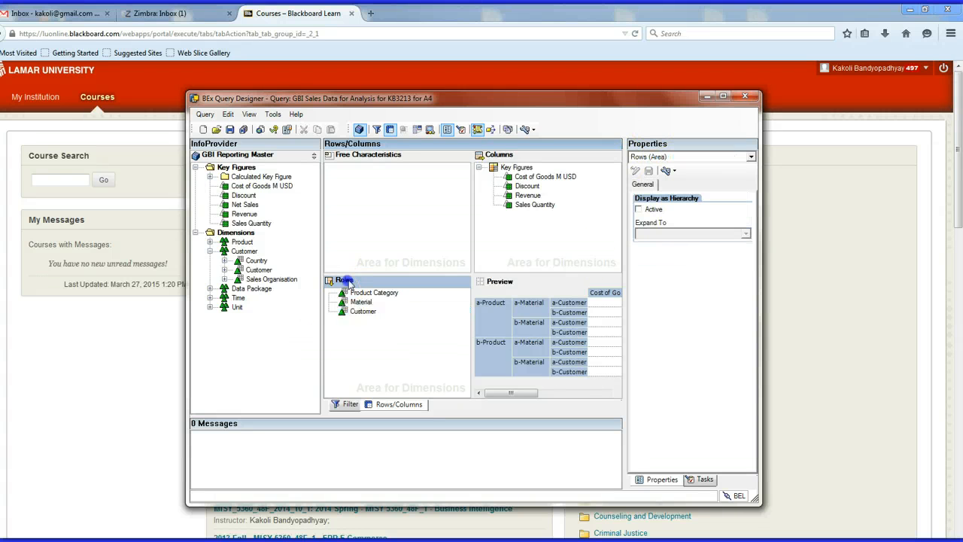
{"action": "left_click", "coordinate": [638, 210]}
{"action": "left_click", "coordinate": [746, 234]}
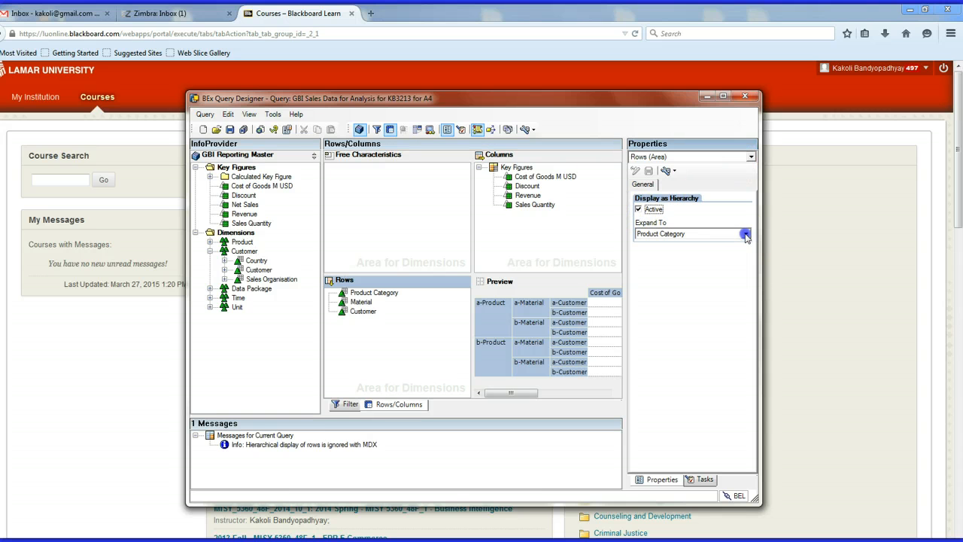
{"action": "left_click", "coordinate": [693, 253]}
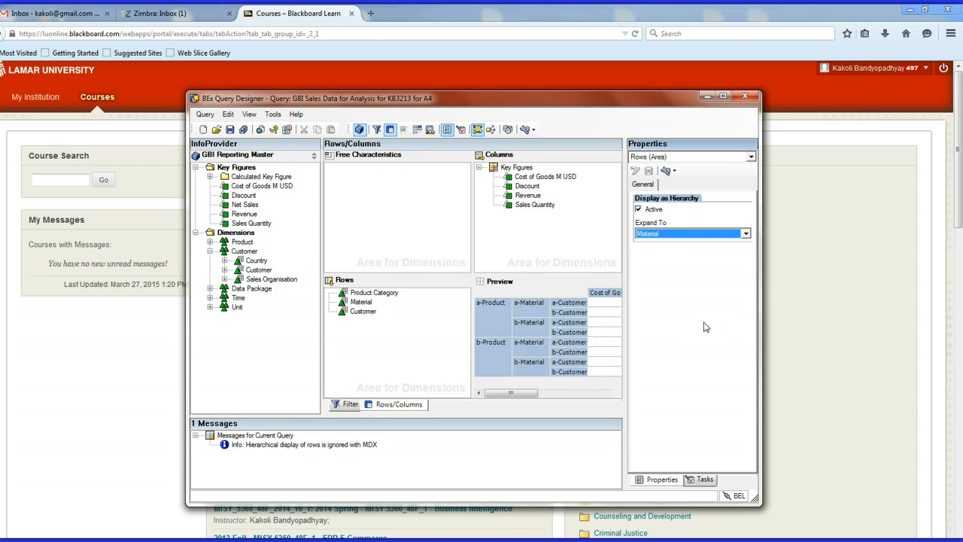
{"action": "left_click", "coordinate": [229, 130]}
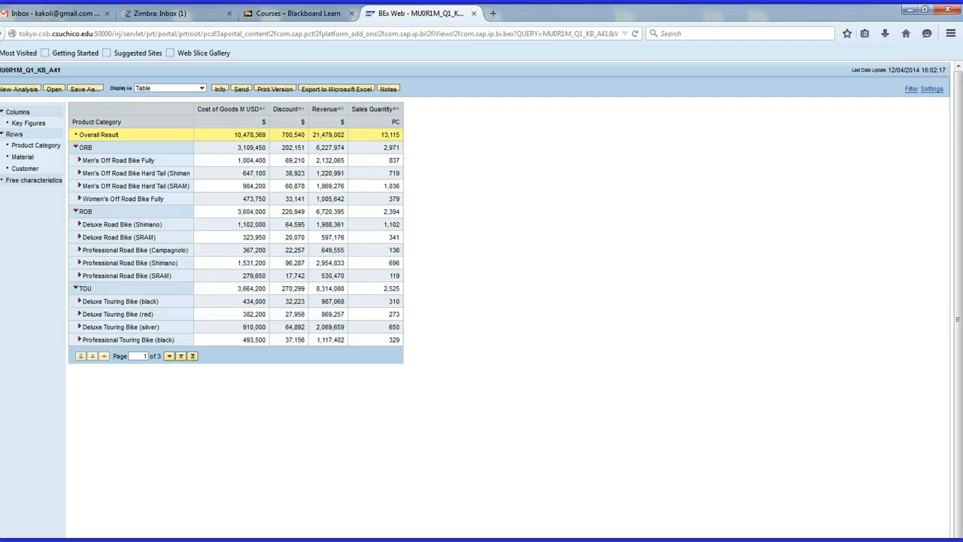
Consult the Word answer key and drill down Men's Off Road Bike Hard Tail (Shimano) to its customers in the web results.
{"action": "left_click", "coordinate": [218, 540]}
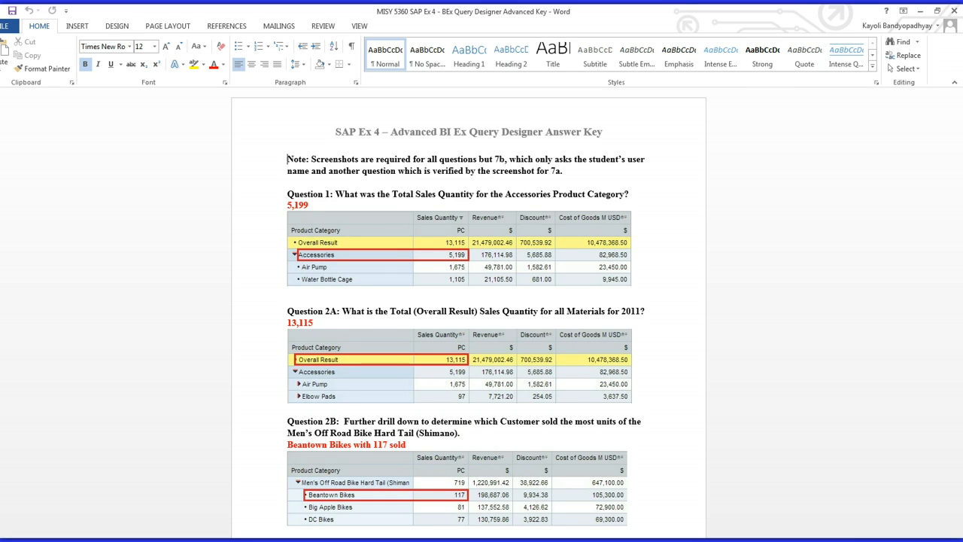
{"action": "key", "text": "alt+Tab"}
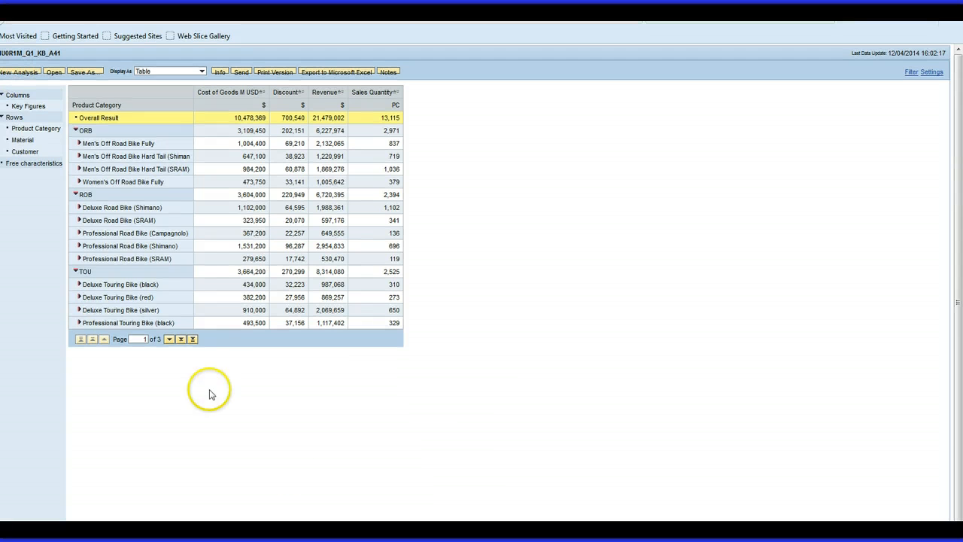
{"action": "left_click", "coordinate": [79, 157]}
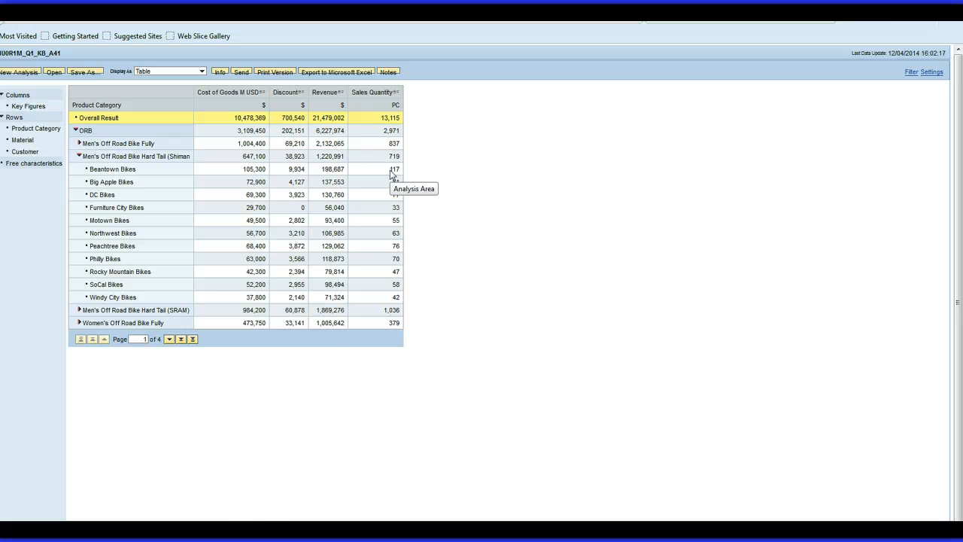
Compare the customer sales quantities with Question 2B in the Word answer key.
{"action": "key", "text": "alt+Tab"}
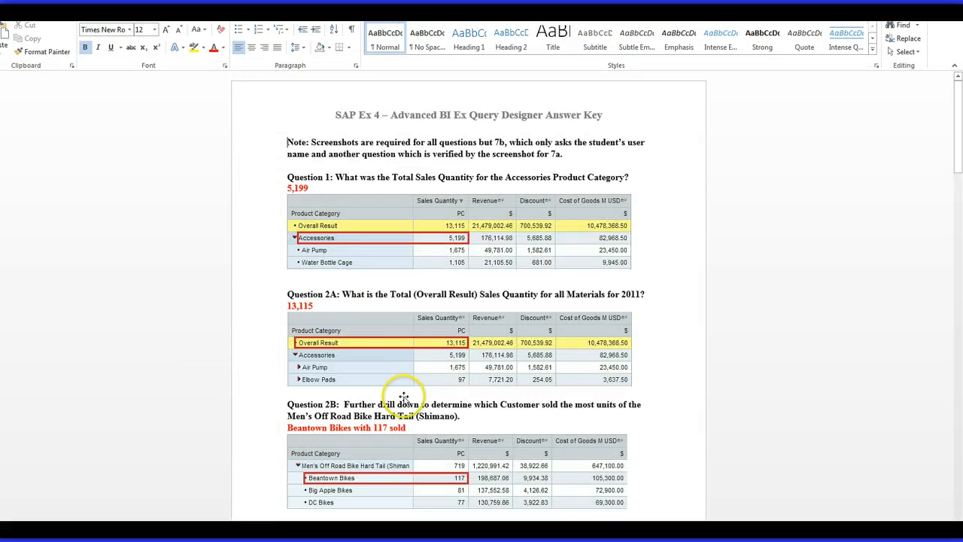
{"action": "left_click_drag", "start_coordinate": [959, 86], "coordinate": [957, 131]}
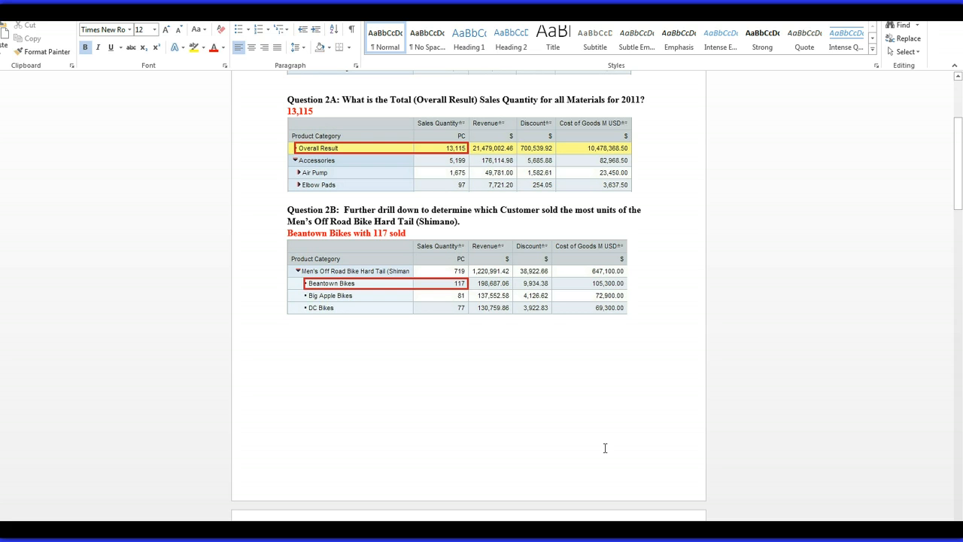
{"action": "left_click", "coordinate": [527, 459]}
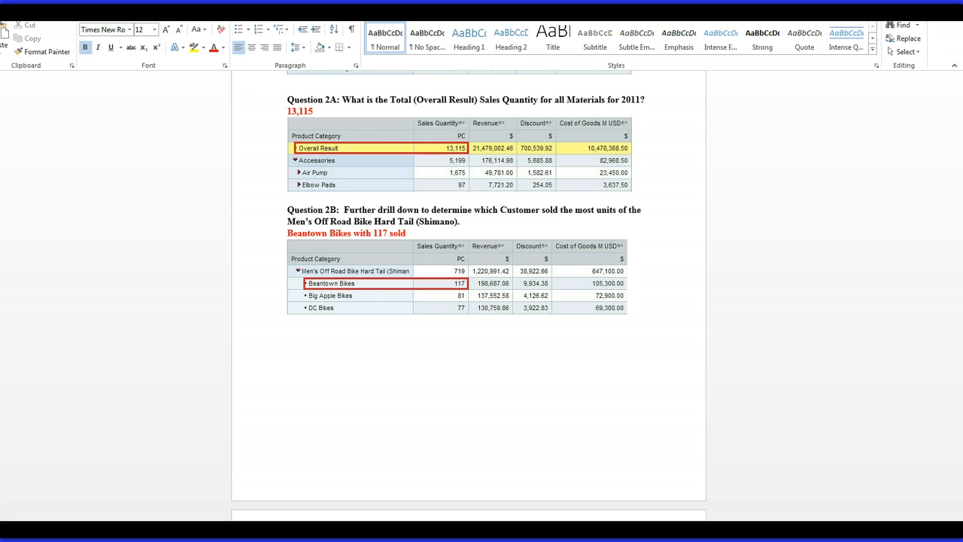
Close the query's drilled-down web results in the browser and return to BEx Query Designer.
{"action": "key", "text": "alt+Tab"}
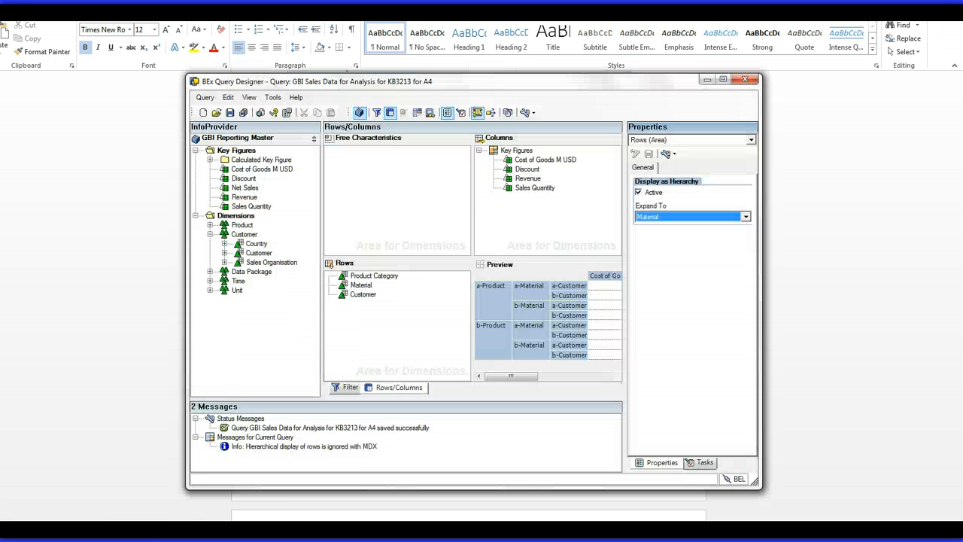
{"action": "mouse_move", "coordinate": [217, 532]}
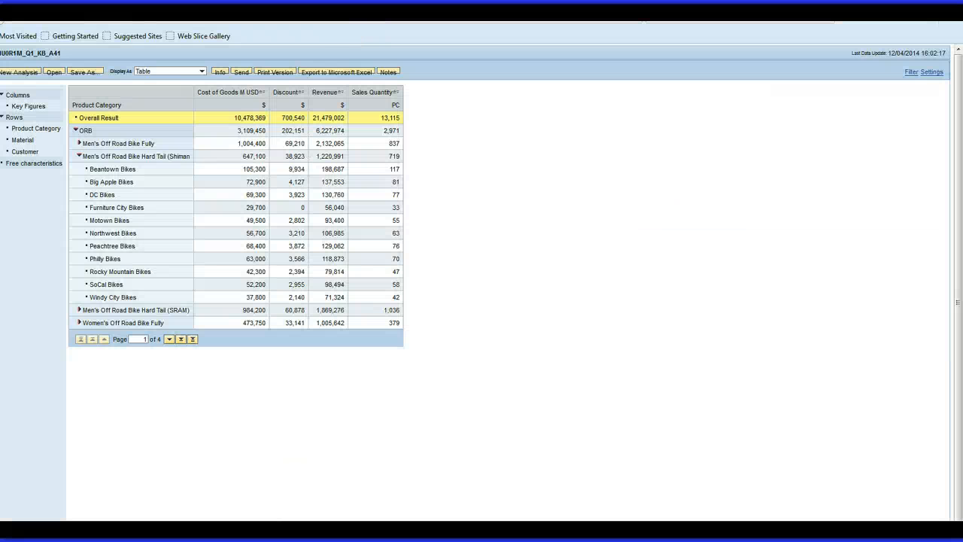
{"action": "key", "text": "ctrl+w"}
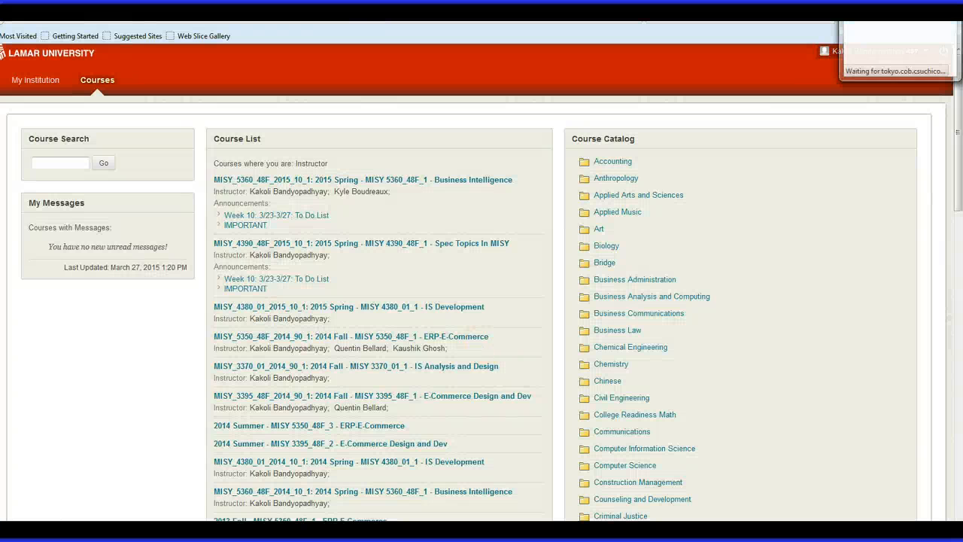
{"action": "key", "text": "alt+Tab"}
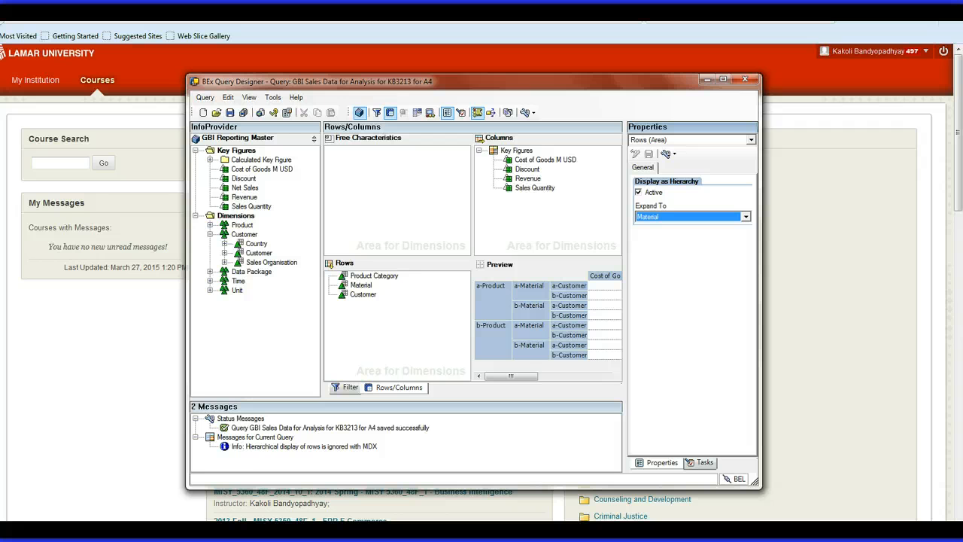
Remove the 2011 value from the Calendar Year characteristic restriction in the query filter.
{"action": "left_click", "coordinate": [348, 388]}
{"action": "left_click", "coordinate": [329, 151]}
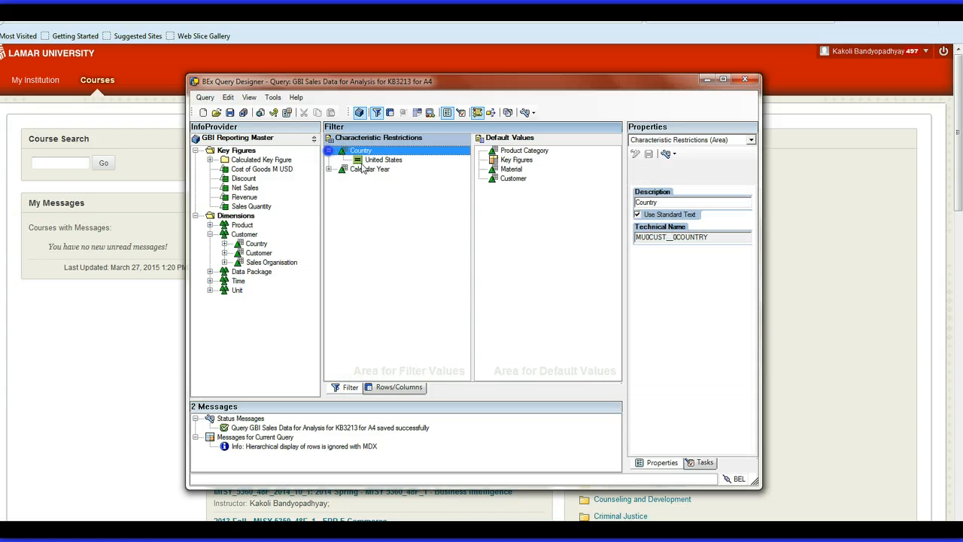
{"action": "right_click", "coordinate": [384, 160]}
{"action": "left_click", "coordinate": [353, 169]}
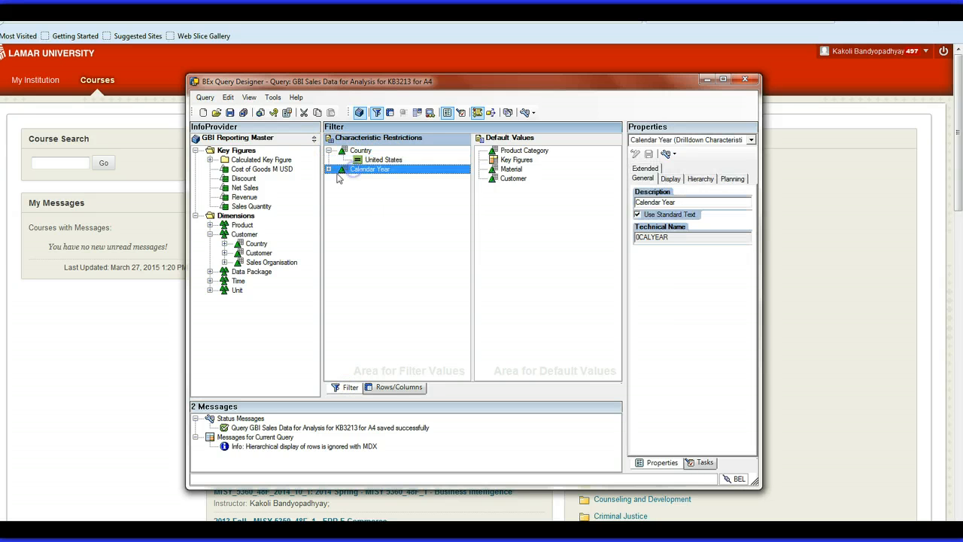
{"action": "left_click", "coordinate": [329, 168]}
{"action": "left_click", "coordinate": [367, 179]}
{"action": "right_click", "coordinate": [369, 179]}
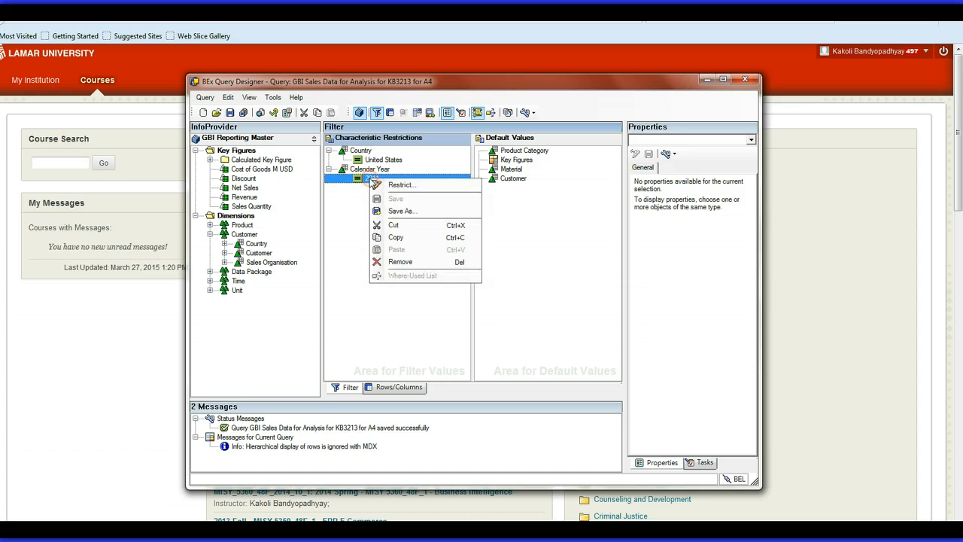
{"action": "left_click", "coordinate": [395, 261]}
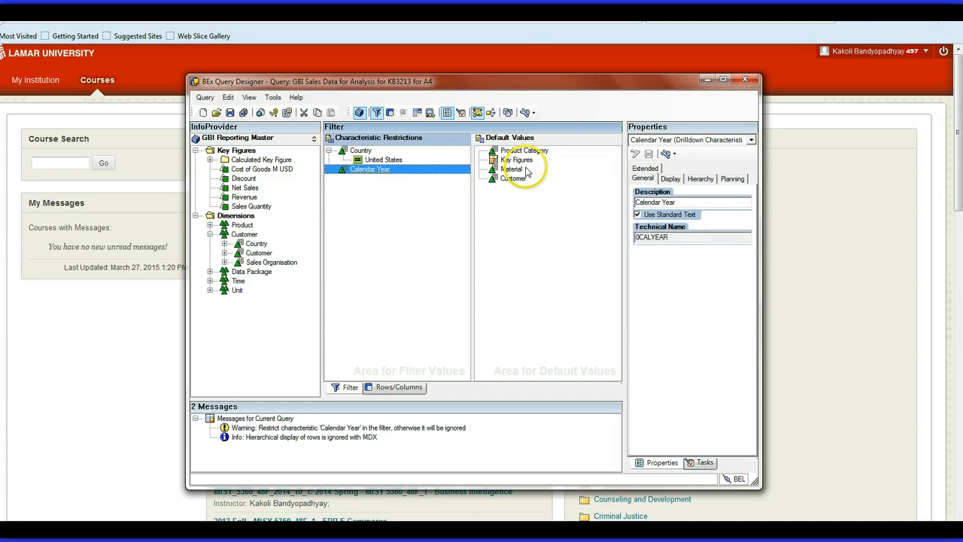
Remove the Cost of Goods M USD and Discount key figures from the query columns.
{"action": "left_click", "coordinate": [395, 387]}
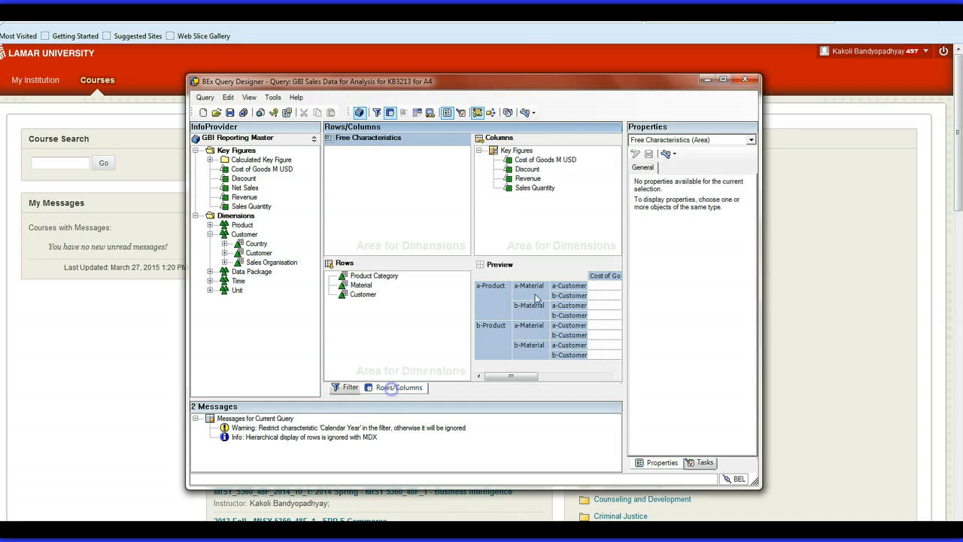
{"action": "left_click", "coordinate": [531, 160]}
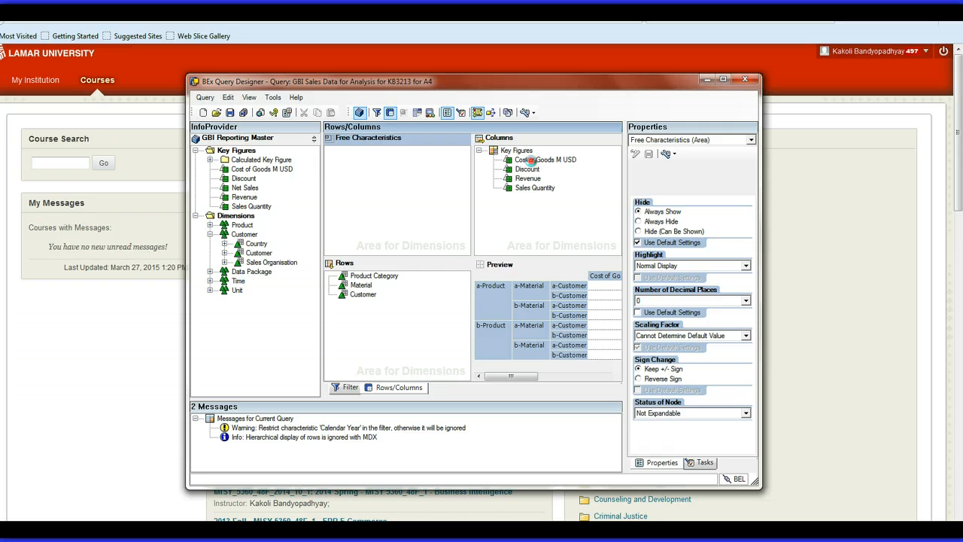
{"action": "right_click", "coordinate": [531, 159]}
{"action": "left_click", "coordinate": [542, 270]}
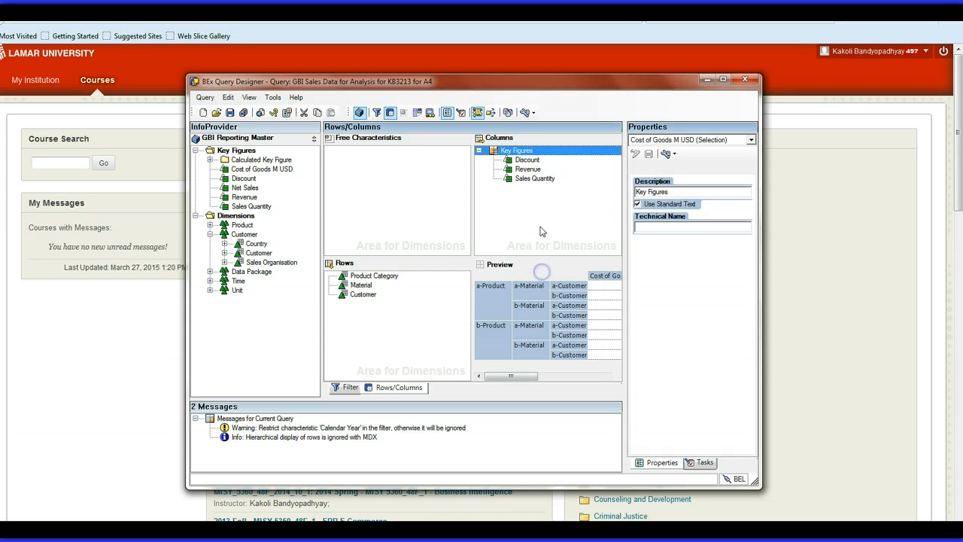
{"action": "right_click", "coordinate": [531, 160]}
{"action": "left_click", "coordinate": [543, 269]}
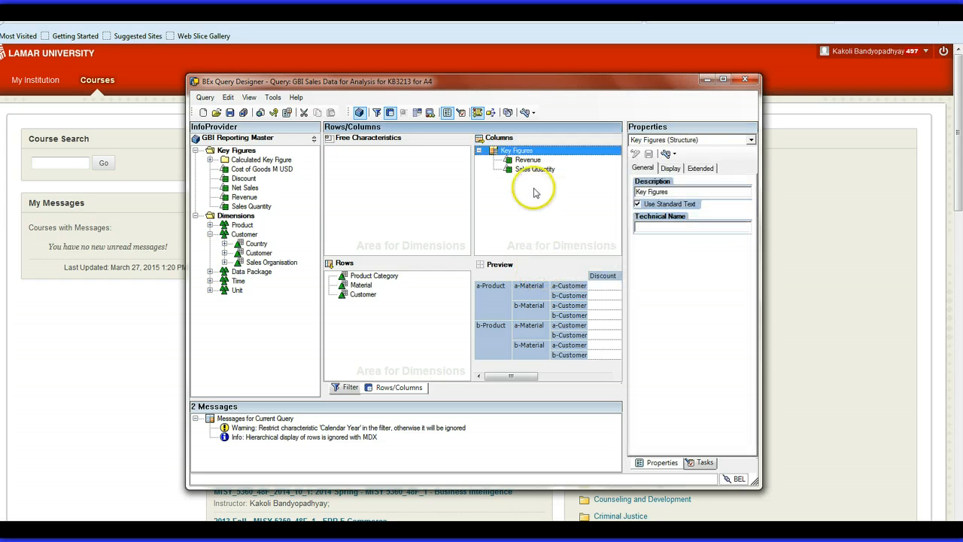
Remove the Revenue key figure from the query columns and review the filter's characteristic restrictions.
{"action": "right_click", "coordinate": [528, 160]}
{"action": "left_click", "coordinate": [547, 269]}
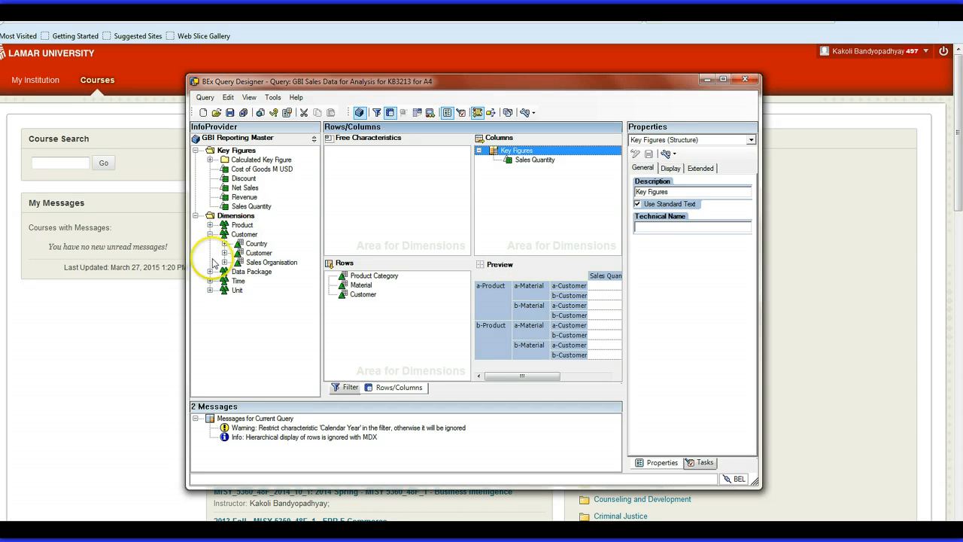
{"action": "left_click", "coordinate": [354, 388]}
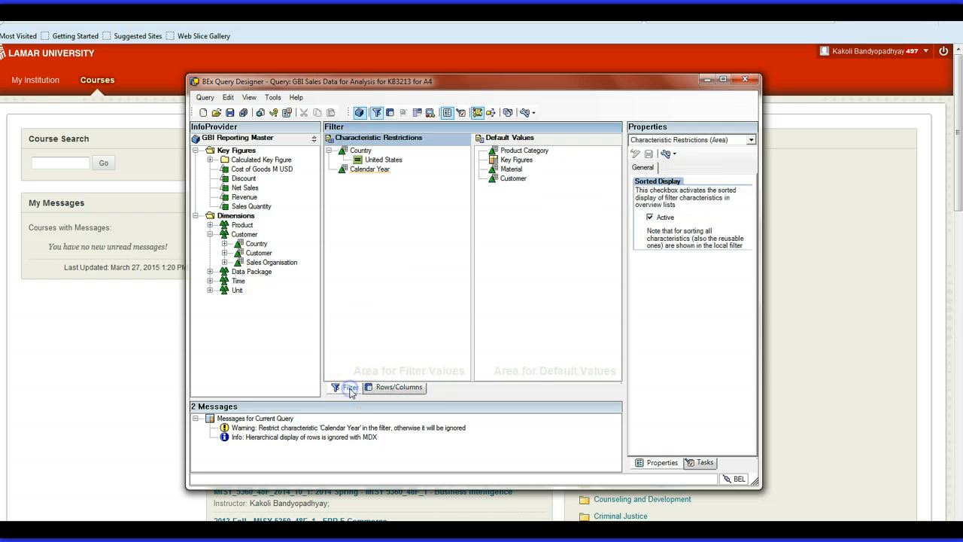
{"action": "left_click", "coordinate": [400, 388]}
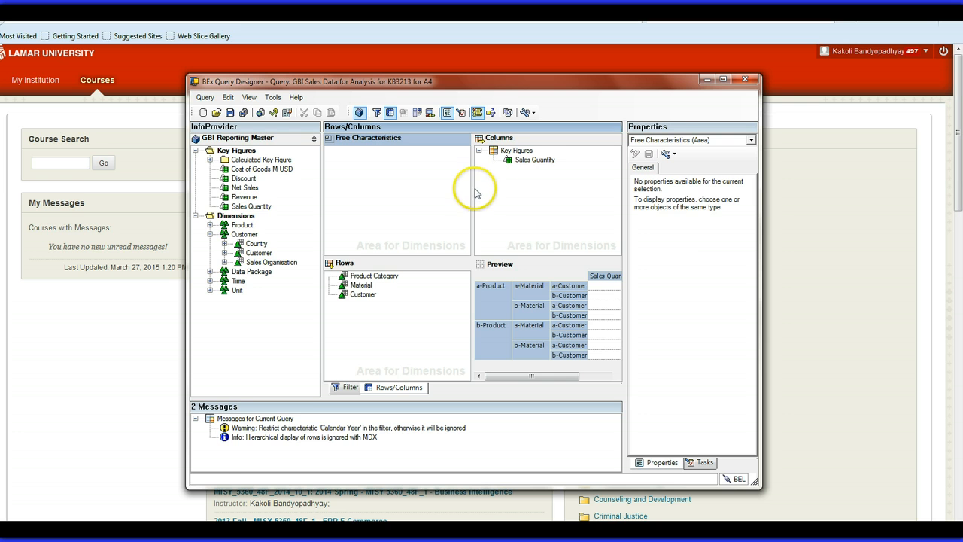
Restrict the Sales Quantity key figure in the columns to the Calendar Year/Month values October, November and December 2011.
{"action": "left_click", "coordinate": [524, 161]}
{"action": "double_click", "coordinate": [525, 161]}
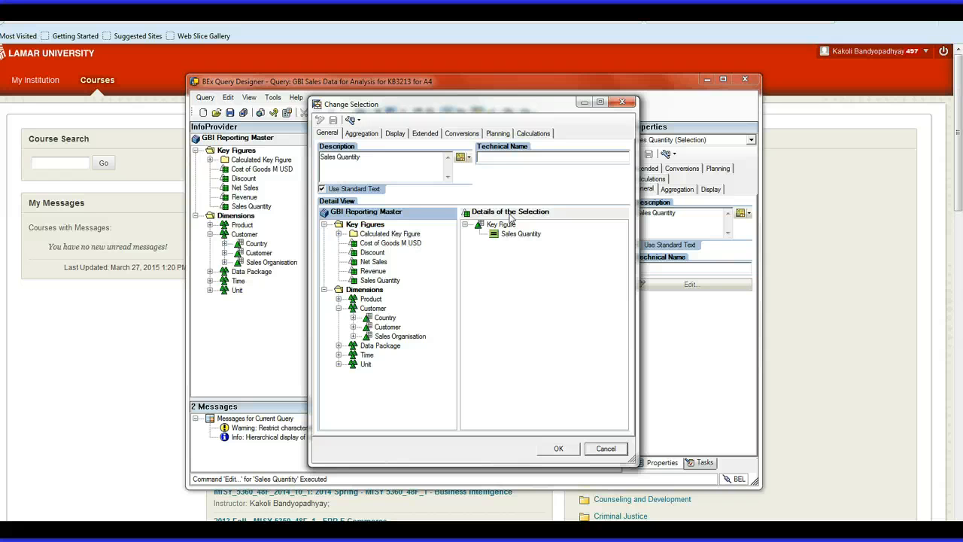
{"action": "left_click", "coordinate": [339, 355]}
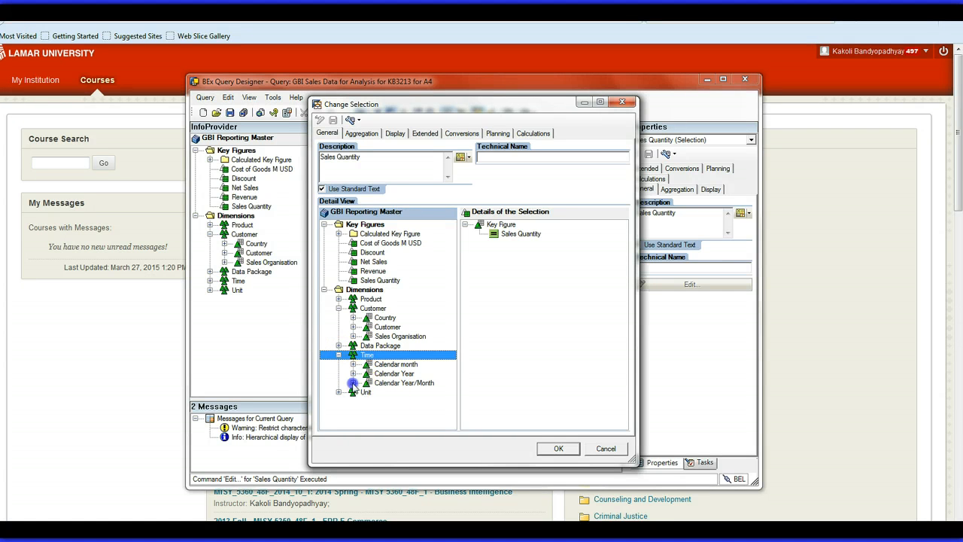
{"action": "left_click", "coordinate": [353, 383]}
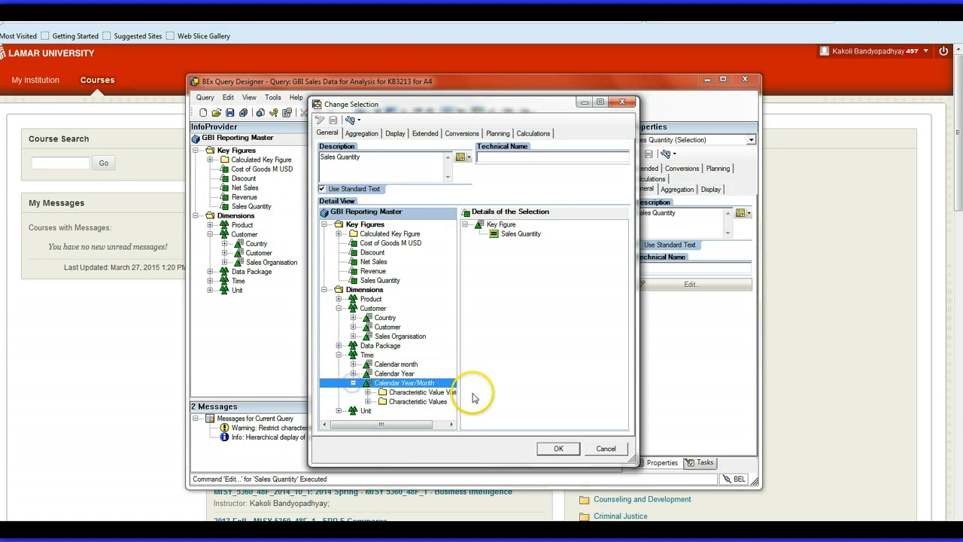
{"action": "left_click", "coordinate": [368, 402]}
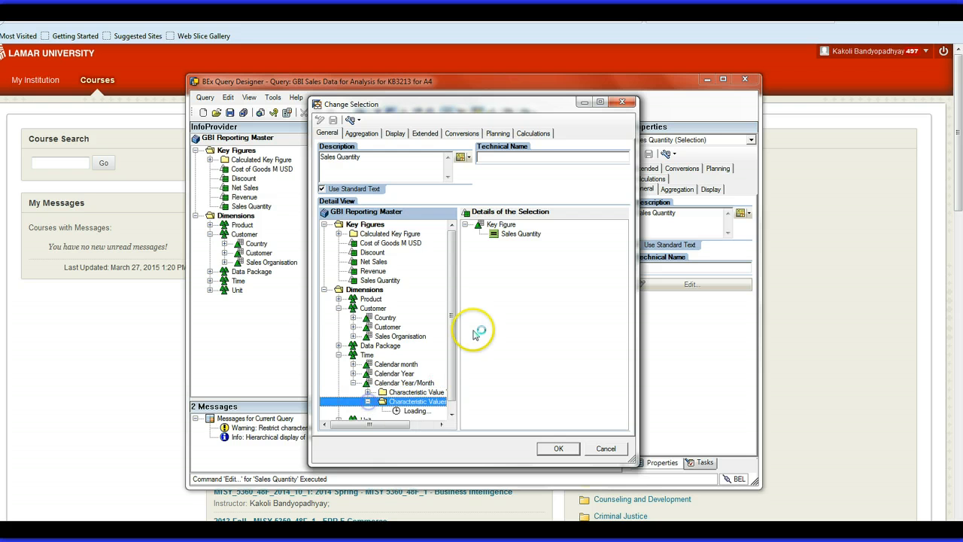
{"action": "left_click_drag", "start_coordinate": [451, 249], "coordinate": [455, 303]}
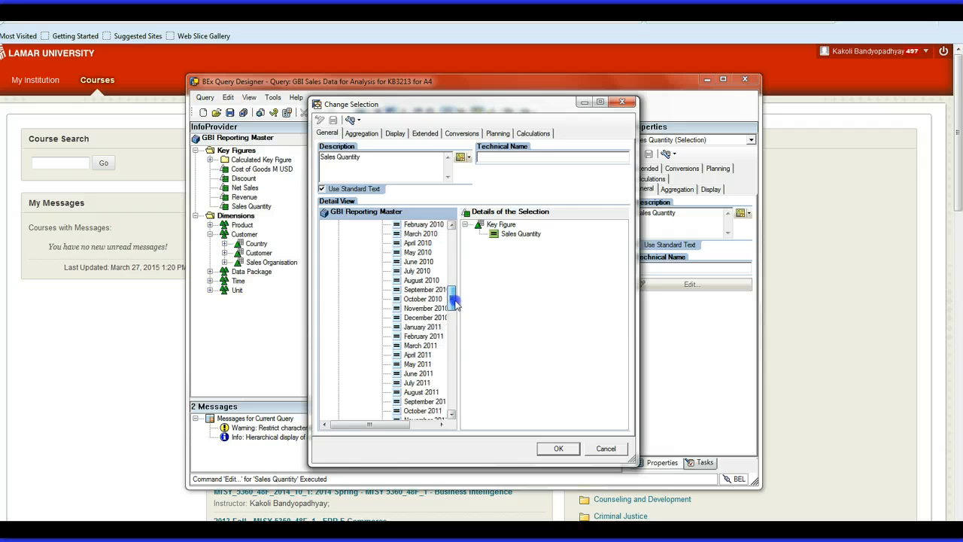
{"action": "left_click_drag", "start_coordinate": [456, 302], "coordinate": [455, 319]}
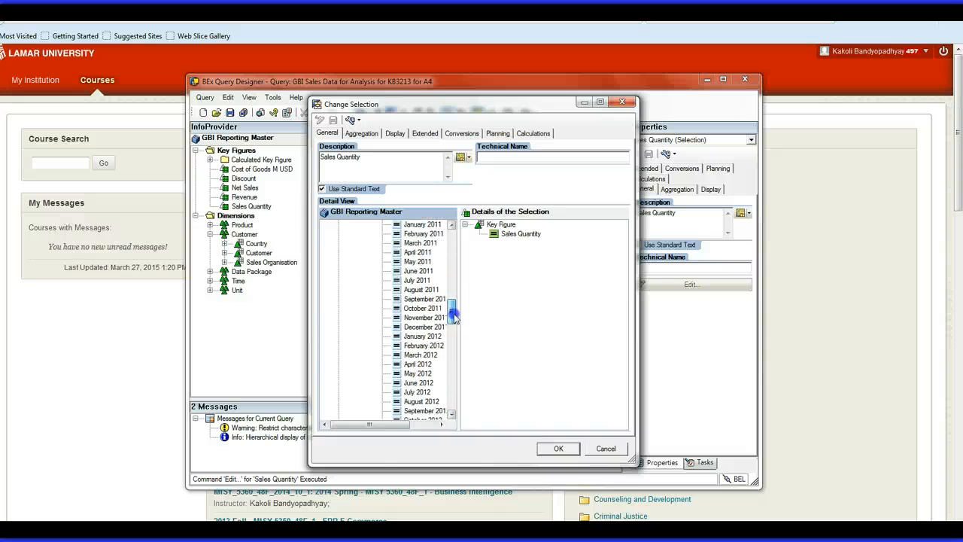
{"action": "left_click", "coordinate": [412, 308]}
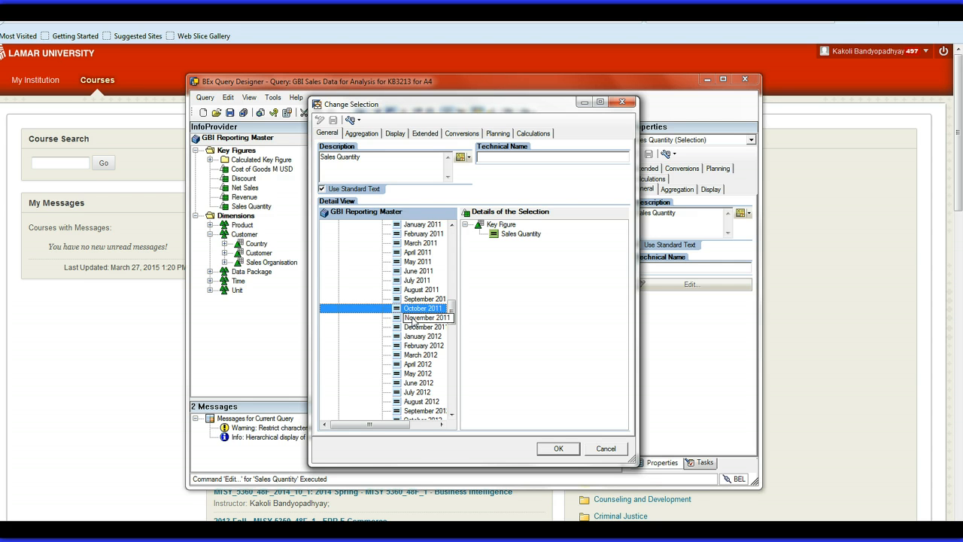
{"action": "left_click", "coordinate": [416, 319], "text": "ctrl"}
{"action": "left_click", "coordinate": [422, 329], "text": "ctrl"}
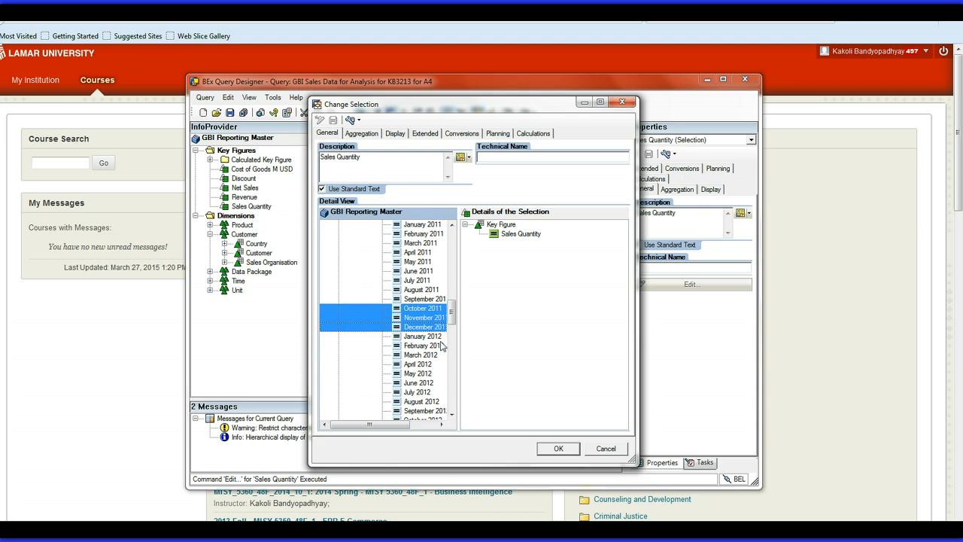
{"action": "left_click_drag", "start_coordinate": [426, 317], "coordinate": [542, 285]}
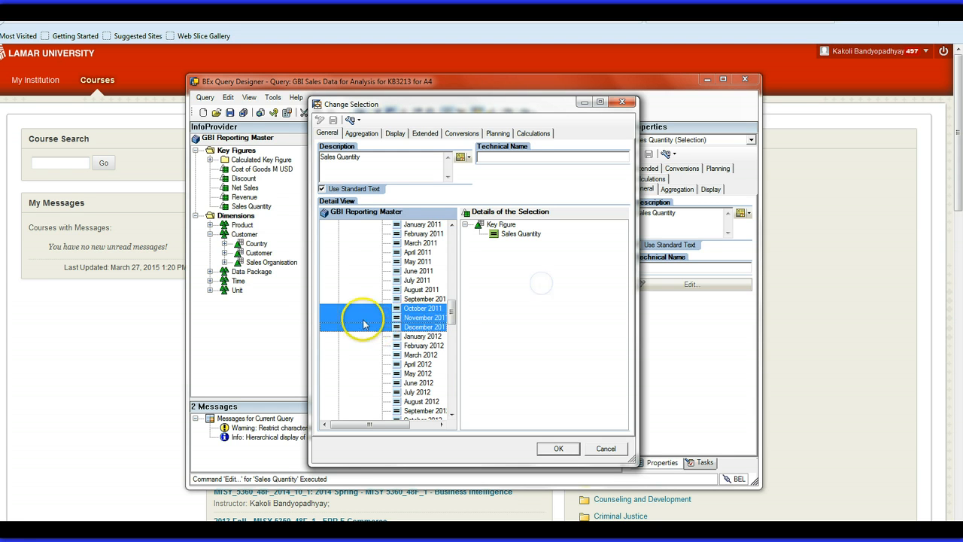
{"action": "left_click_drag", "start_coordinate": [405, 314], "coordinate": [524, 267]}
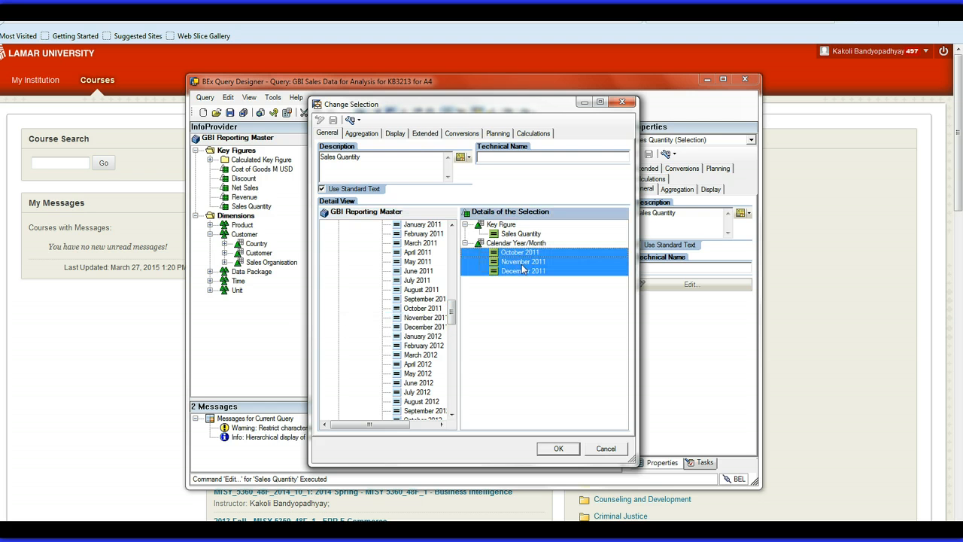
Change the restricted key figure's description to Sales Q4.2011 and apply the selection.
{"action": "left_click", "coordinate": [363, 155]}
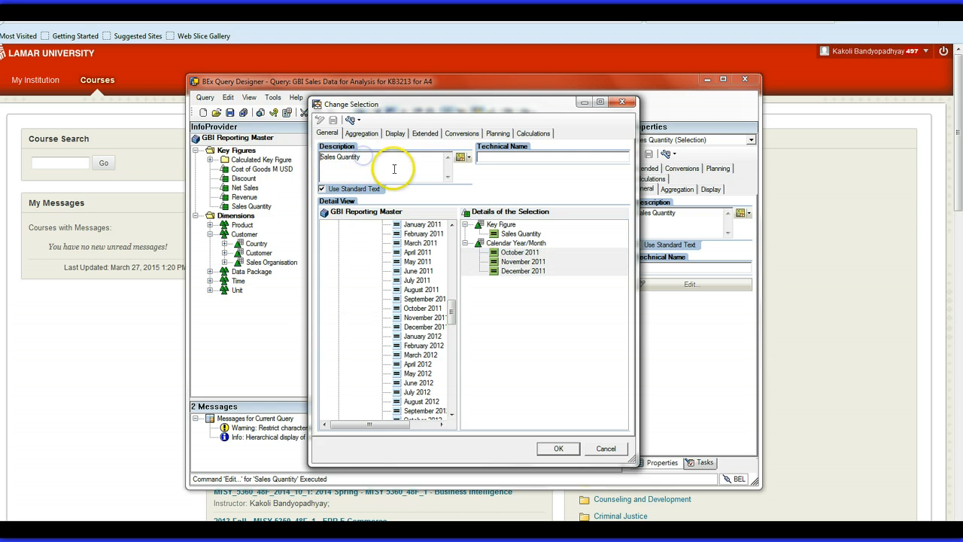
{"action": "left_click", "coordinate": [364, 156]}
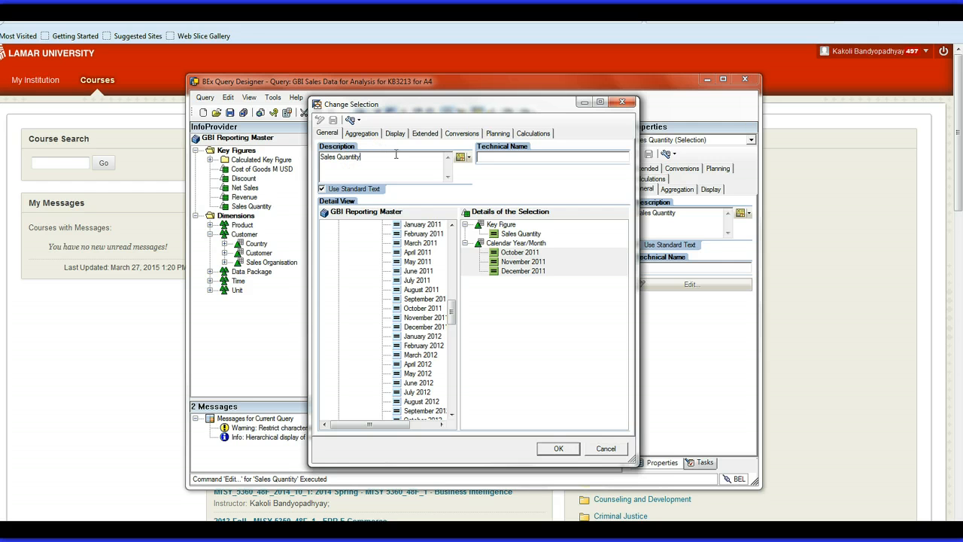
{"action": "key", "text": "BackSpace"}
{"action": "key", "text": "BackSpace"}
{"action": "key", "text": "BackSpace"}
{"action": "key", "text": "BackSpace"}
{"action": "key", "text": "BackSpace"}
{"action": "key", "text": "BackSpace"}
{"action": "type", "text": "4.2011"}
{"action": "left_click", "coordinate": [557, 450]}
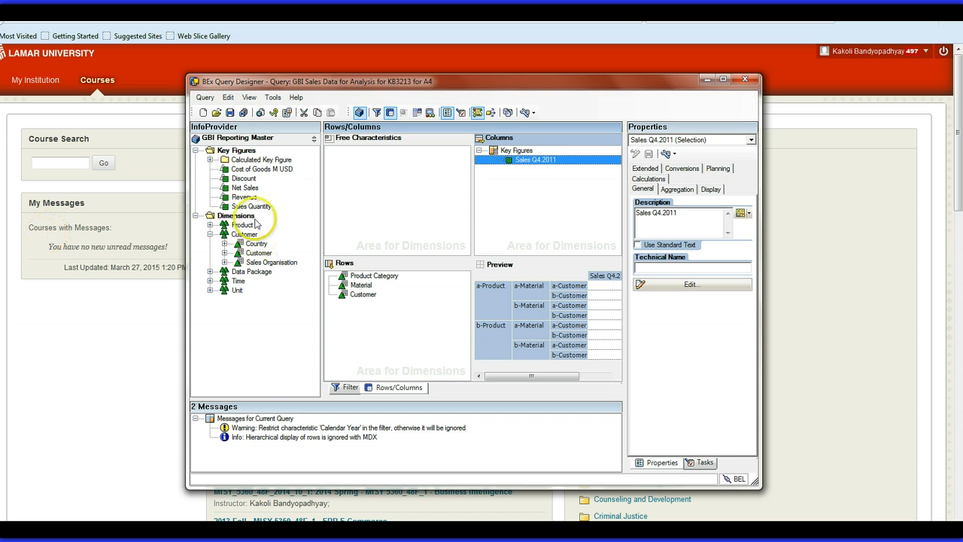
Add another Sales Quantity key figure to the columns and set its description to Sales Q4.2010.
{"action": "left_click_drag", "start_coordinate": [251, 206], "coordinate": [530, 184]}
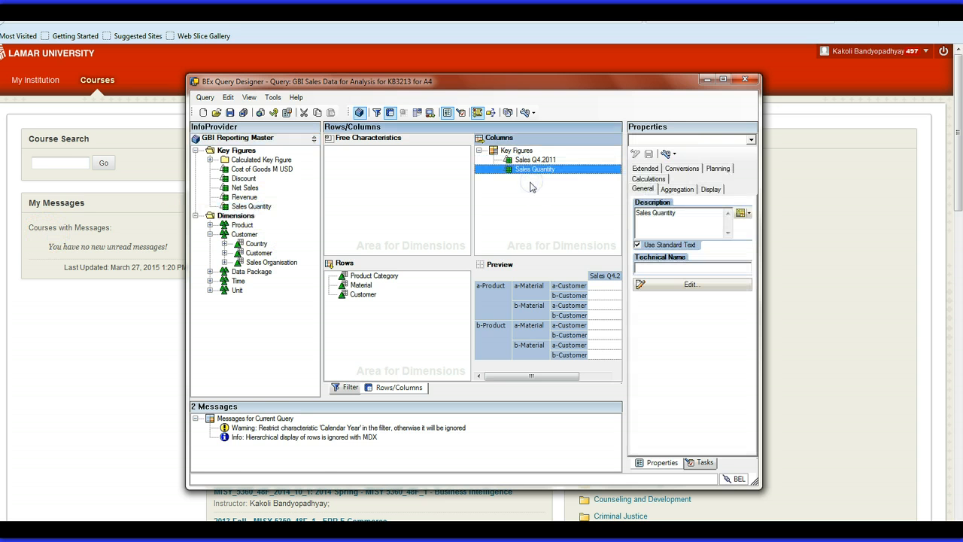
{"action": "double_click", "coordinate": [532, 170]}
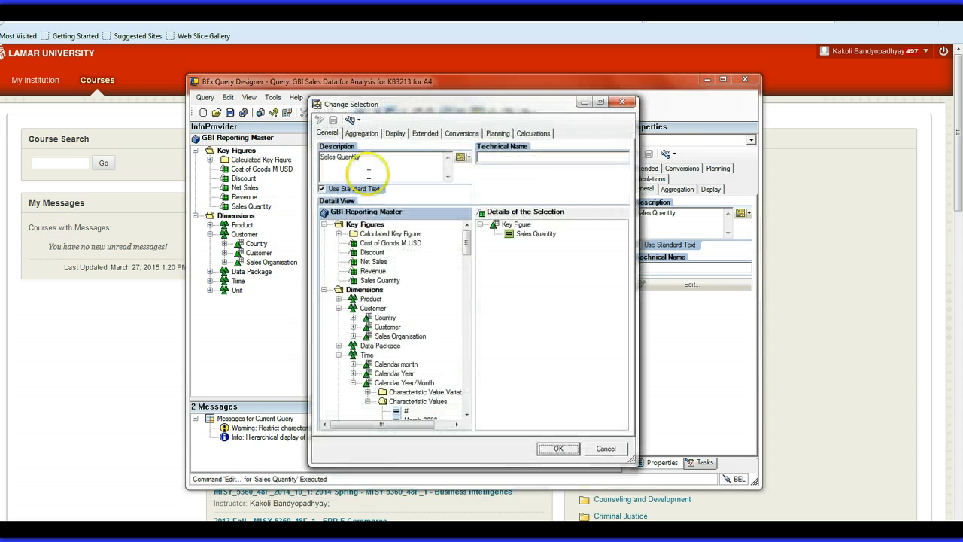
{"action": "left_click_drag", "start_coordinate": [363, 157], "coordinate": [340, 156]}
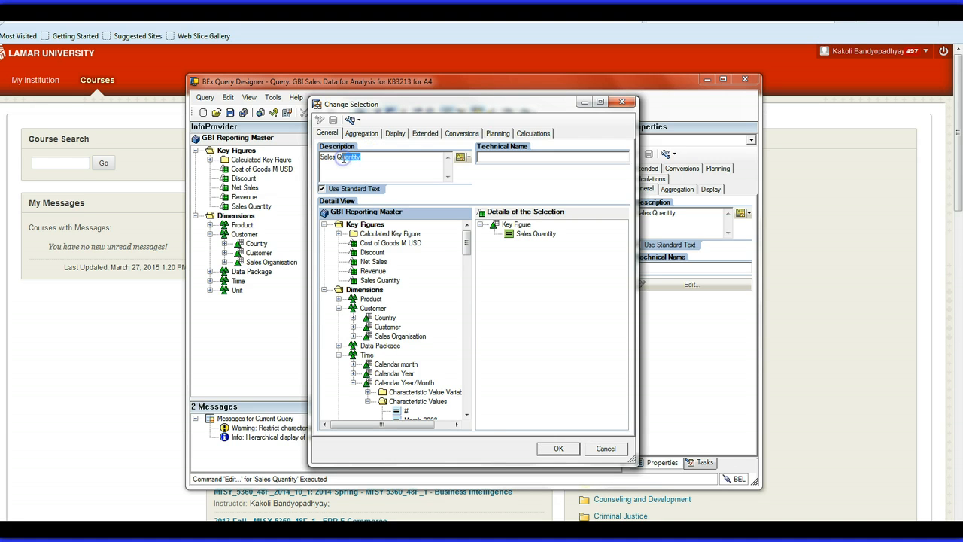
{"action": "type", "text": "Q4 "}
{"action": "type", "text": "2010"}
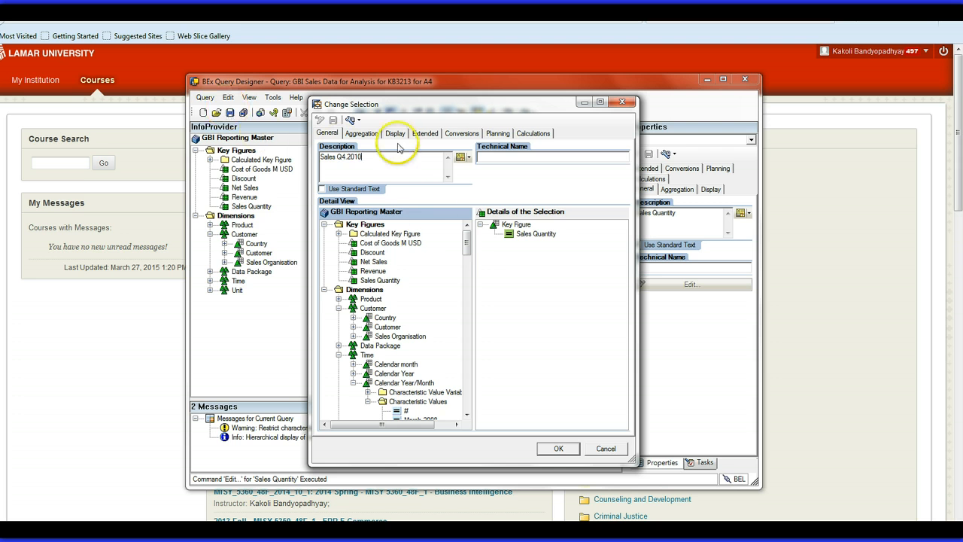
Restrict the Sales Q4.2010 key figure to October, November and December 2010 and apply the selection.
{"action": "left_click_drag", "start_coordinate": [467, 249], "coordinate": [472, 300]}
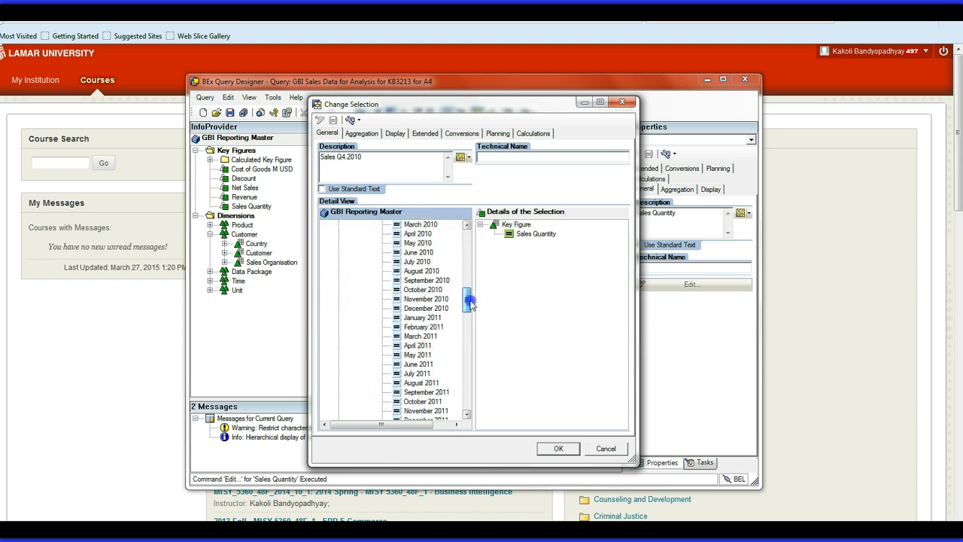
{"action": "left_click", "coordinate": [419, 290]}
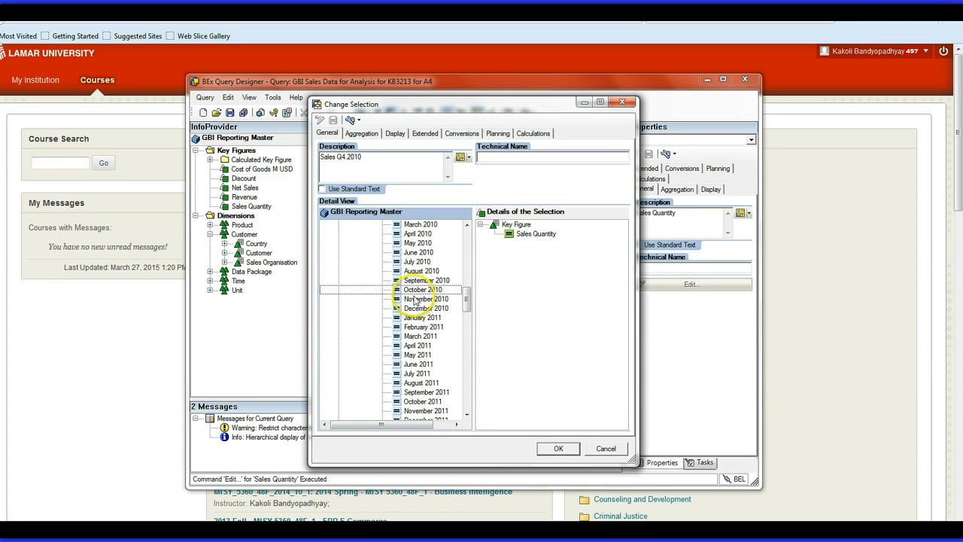
{"action": "left_click", "coordinate": [419, 290]}
{"action": "left_click", "coordinate": [415, 309], "text": "shift"}
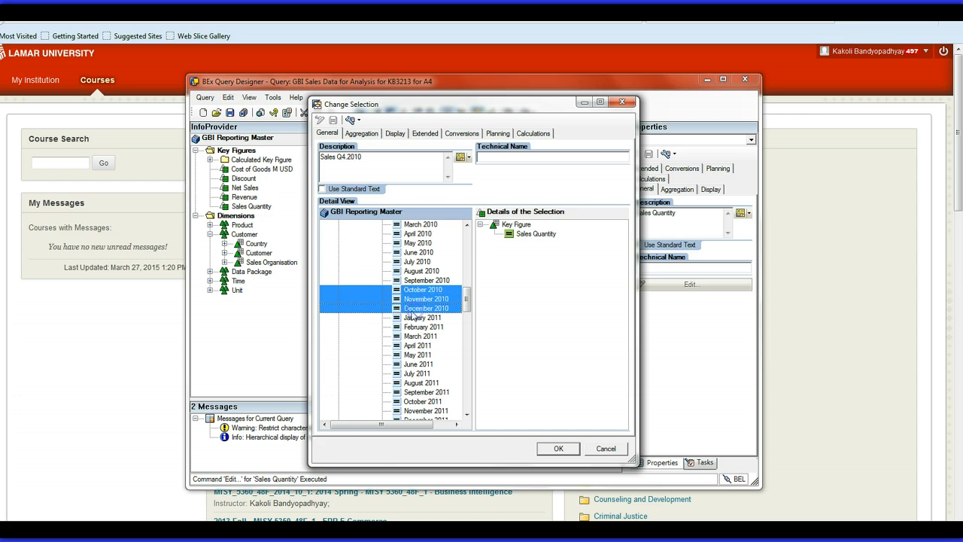
{"action": "left_click_drag", "start_coordinate": [416, 310], "coordinate": [555, 266]}
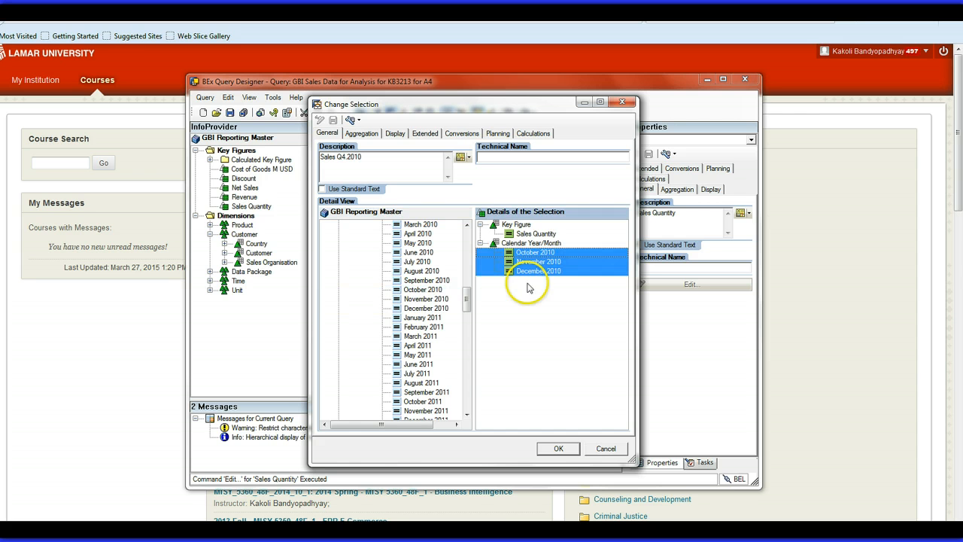
{"action": "left_click", "coordinate": [555, 449]}
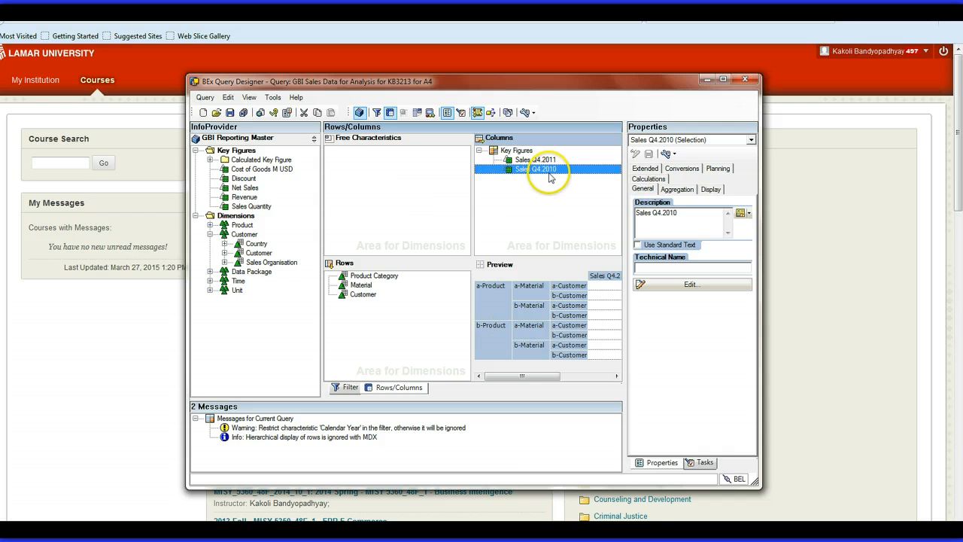
Move Sales Q4.2010 ahead of Sales Q4.2011 in the columns and save the query.
{"action": "left_click_drag", "start_coordinate": [547, 174], "coordinate": [541, 155]}
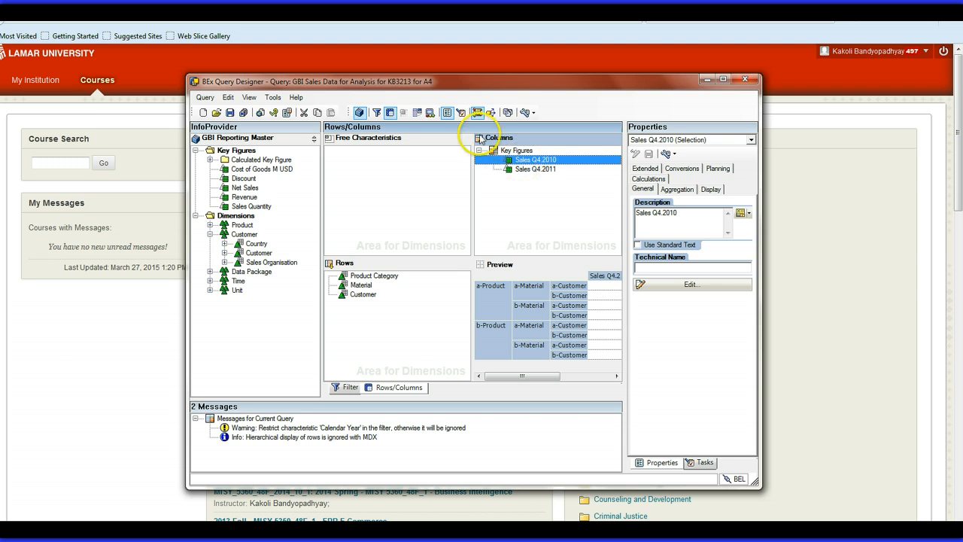
{"action": "left_click", "coordinate": [230, 112]}
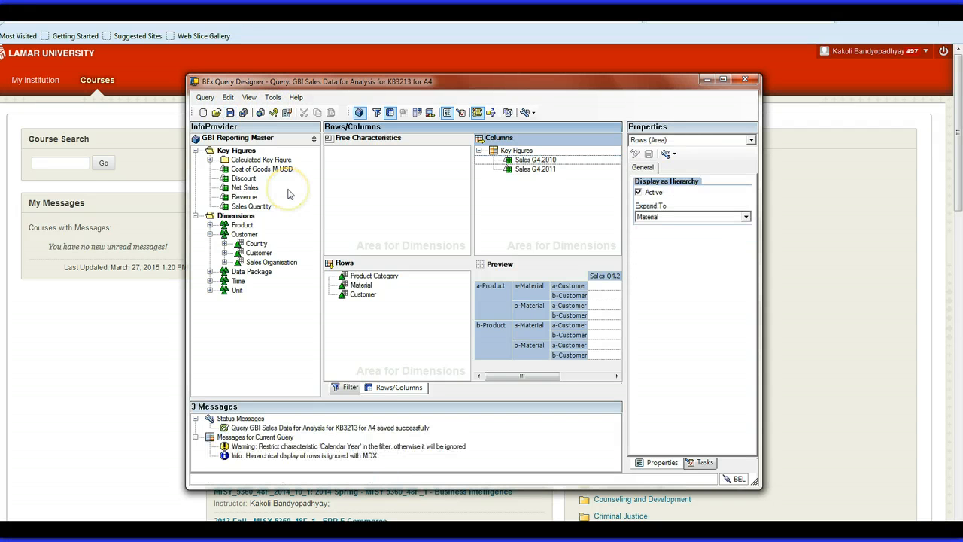
Execute the query on the web and page through the results to compare both quarters' quantities for the touring bikes.
{"action": "left_click", "coordinate": [259, 112]}
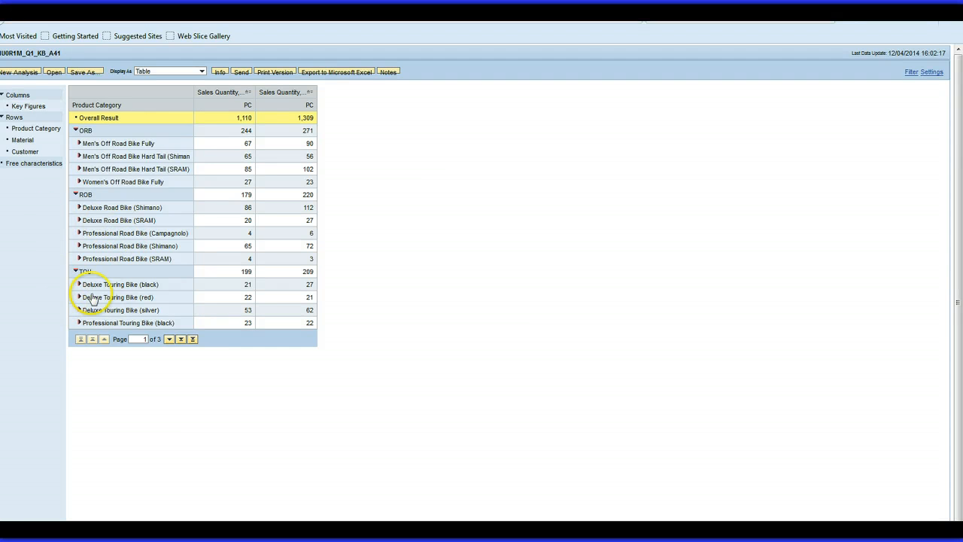
{"action": "left_click", "coordinate": [170, 339]}
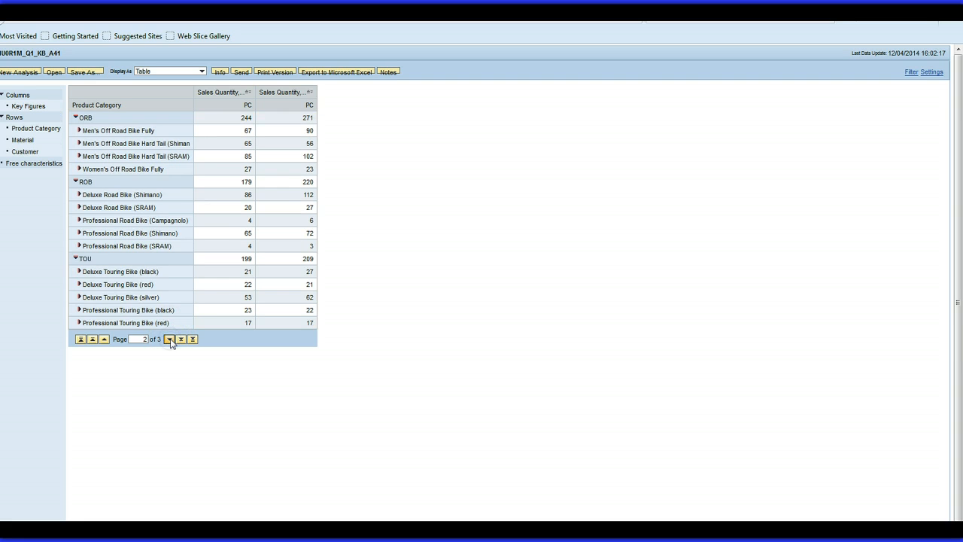
{"action": "left_click", "coordinate": [170, 340]}
{"action": "left_click", "coordinate": [171, 339]}
{"action": "left_click", "coordinate": [170, 339]}
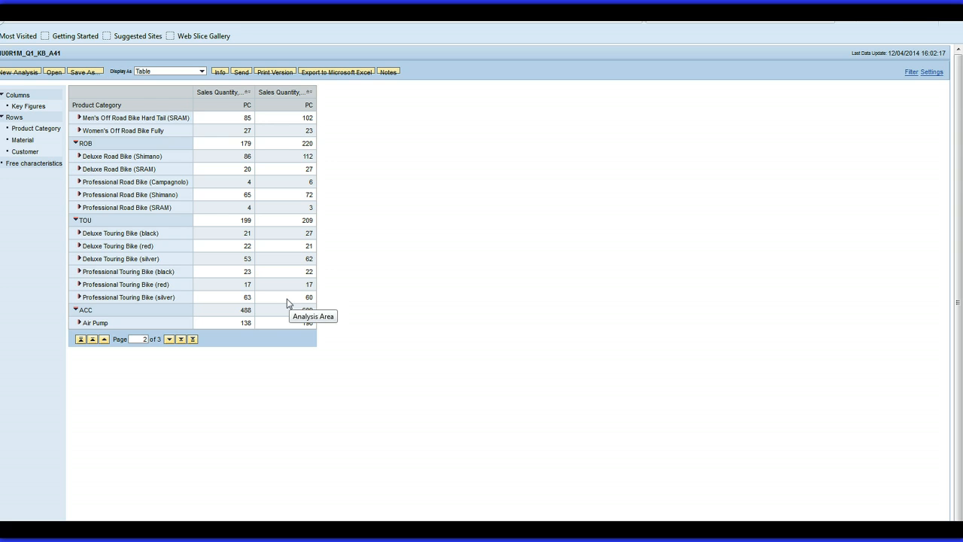
Check the touring bike comparison against Question 3 in the Word answer key and return to the web results.
{"action": "mouse_move", "coordinate": [217, 532]}
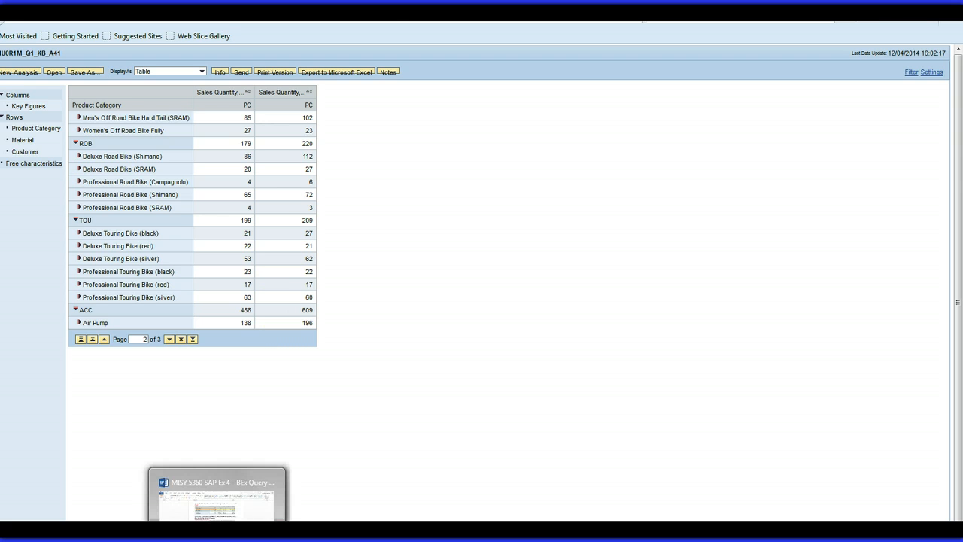
{"action": "left_click", "coordinate": [216, 504]}
{"action": "scroll", "coordinate": [468, 301], "scroll_direction": "down", "scroll_amount": 5}
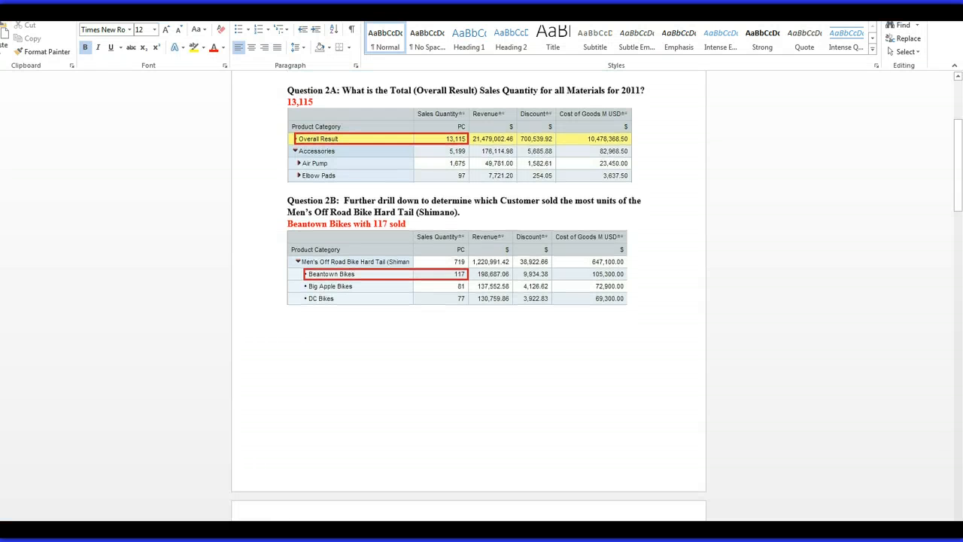
{"action": "scroll", "coordinate": [468, 301], "scroll_direction": "down", "scroll_amount": 6}
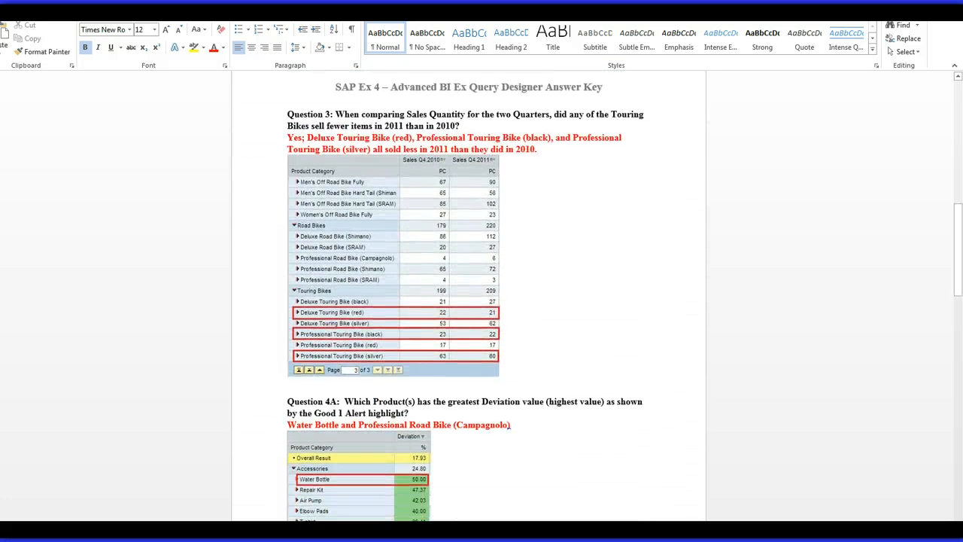
{"action": "scroll", "coordinate": [468, 301], "scroll_direction": "down", "scroll_amount": 1}
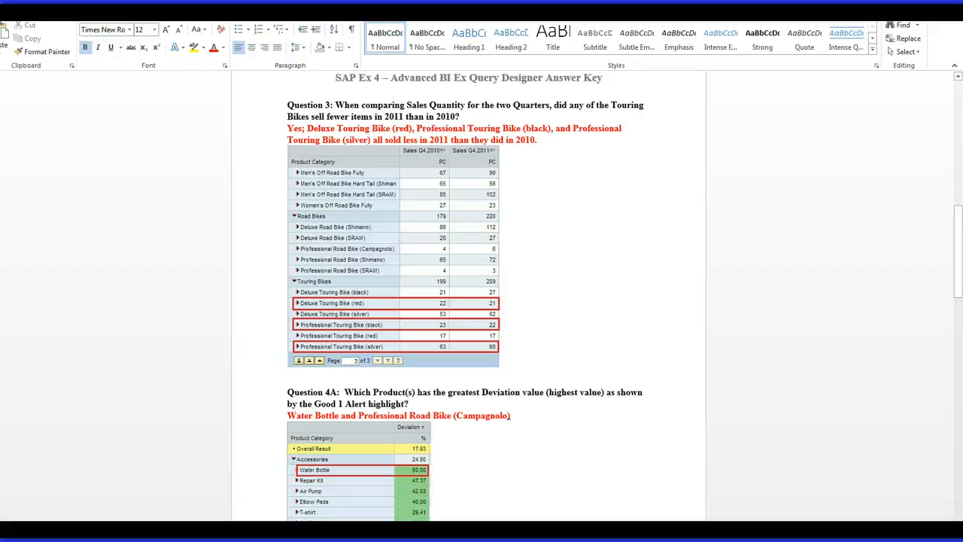
{"action": "key", "text": "alt+Tab"}
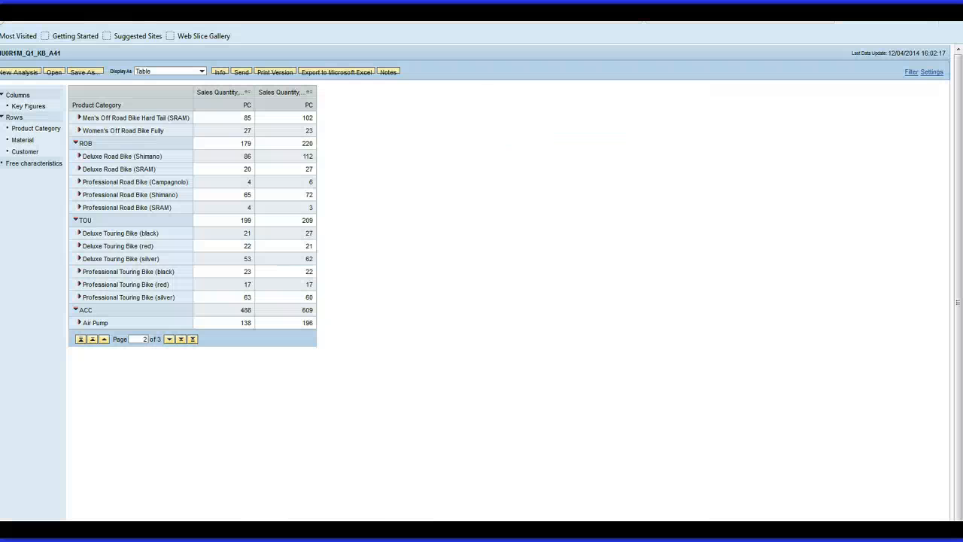
Close the web results, switch to BEx Query Designer and add a new formula to the Key Figures structure in the columns.
{"action": "key", "text": "ctrl+w"}
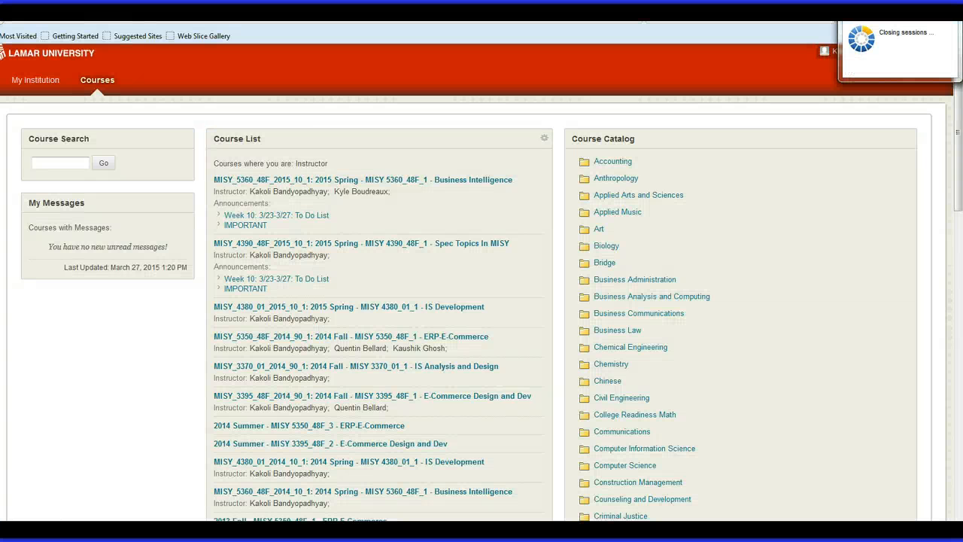
{"action": "key", "text": "alt+Tab"}
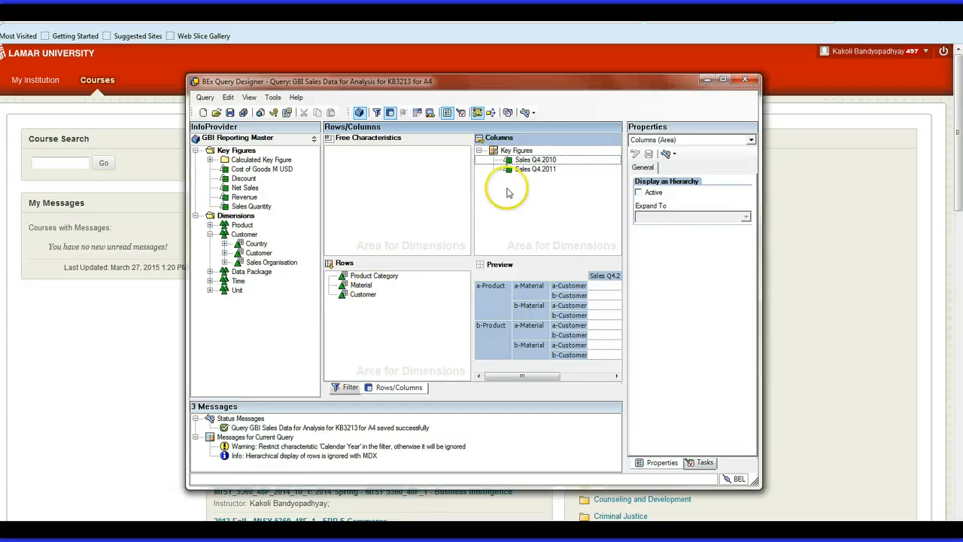
{"action": "right_click", "coordinate": [519, 151]}
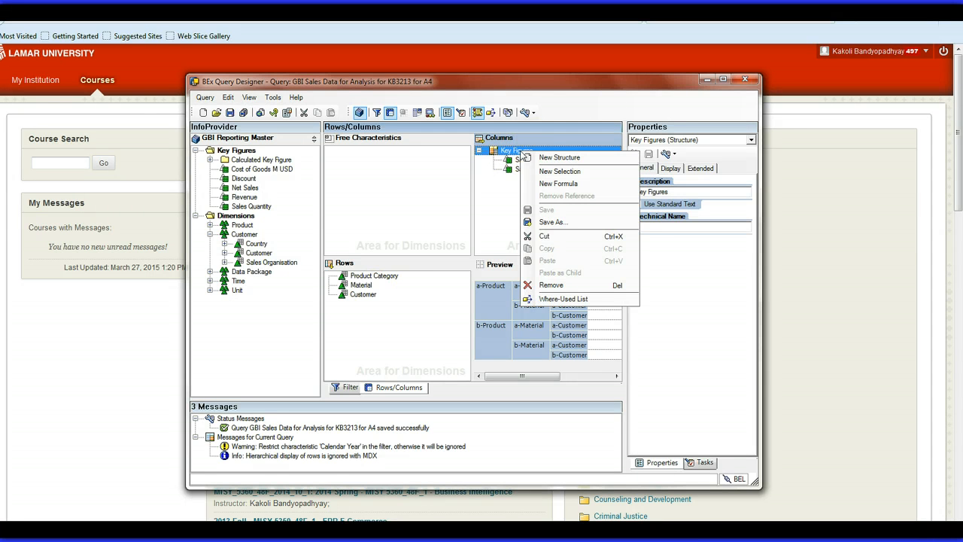
{"action": "left_click", "coordinate": [553, 183]}
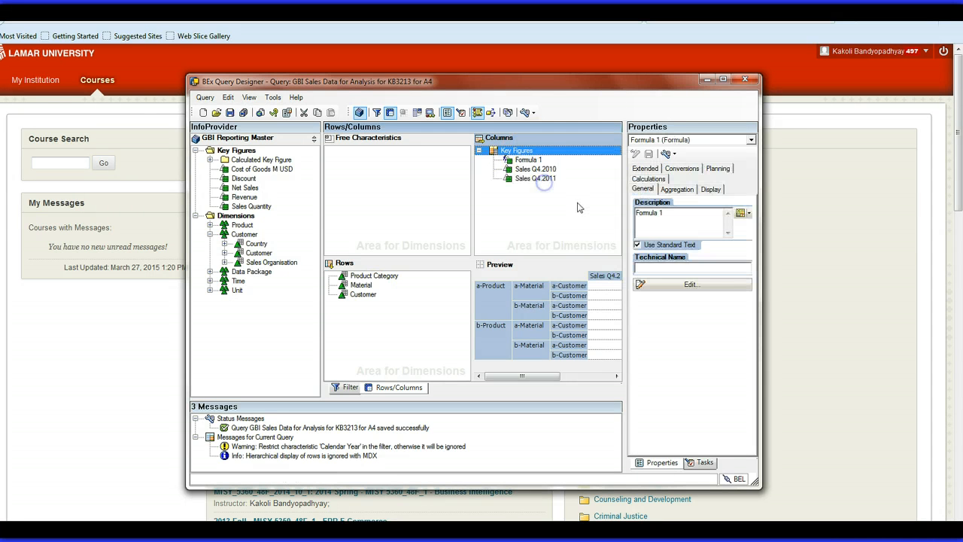
Open the new formula for editing and set its description to Deviation.
{"action": "left_click", "coordinate": [526, 160]}
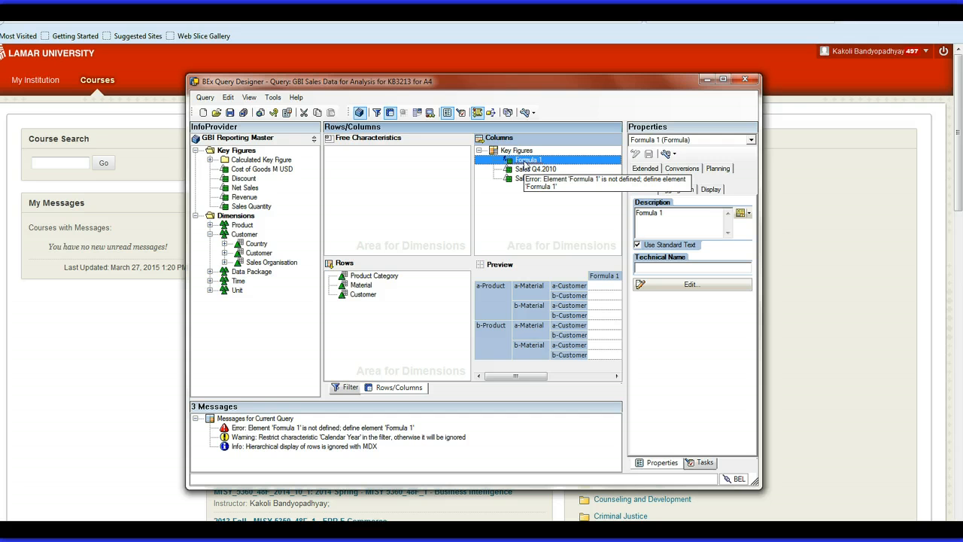
{"action": "double_click", "coordinate": [527, 161]}
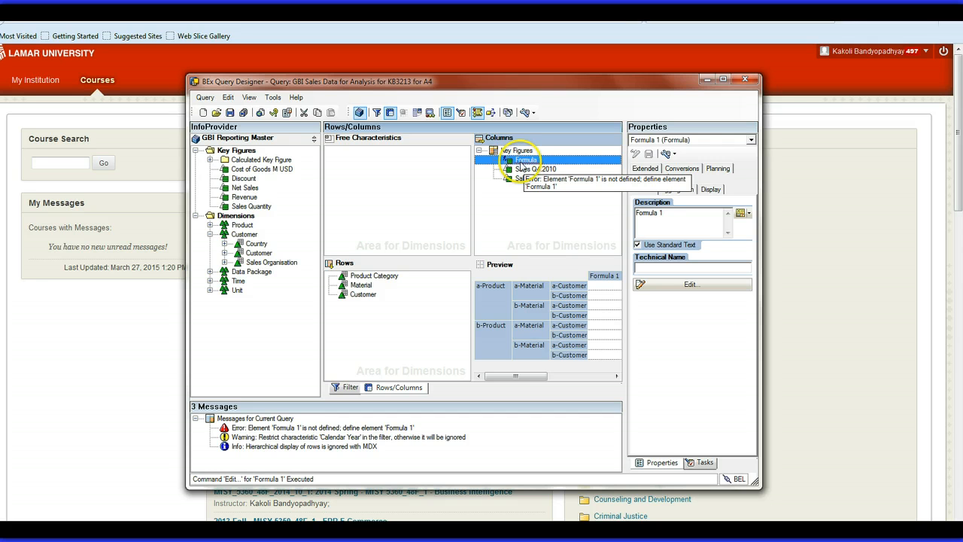
{"action": "left_click_drag", "start_coordinate": [352, 158], "coordinate": [385, 161]}
{"action": "left_click_drag", "start_coordinate": [317, 162], "coordinate": [419, 166]}
{"action": "key", "text": "BackSpace"}
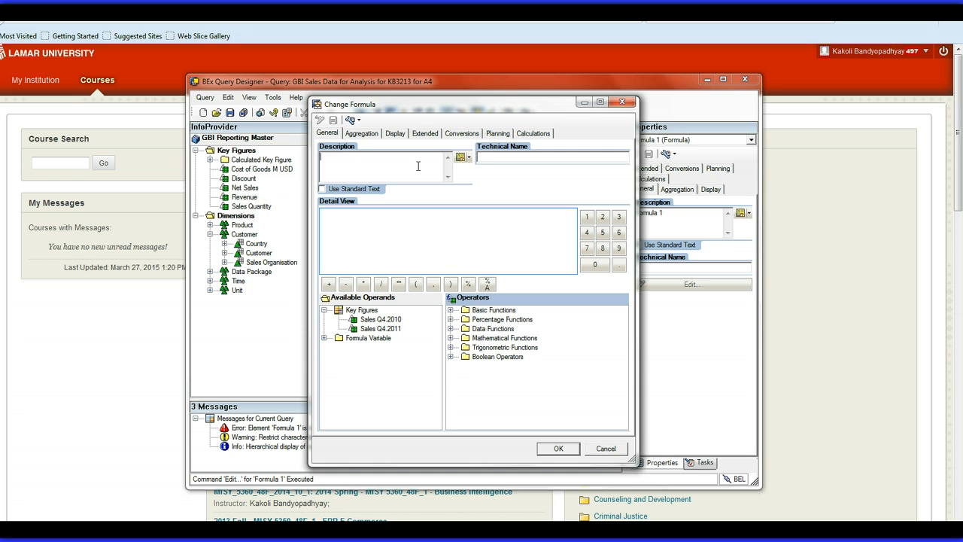
{"action": "type", "text": "Deviation"}
Define the Deviation formula as ( 'Sales Q4.2011' - 'Sales Q4.2010' ) %A 'Sales Q4.2010' and apply it.
{"action": "left_click", "coordinate": [340, 226]}
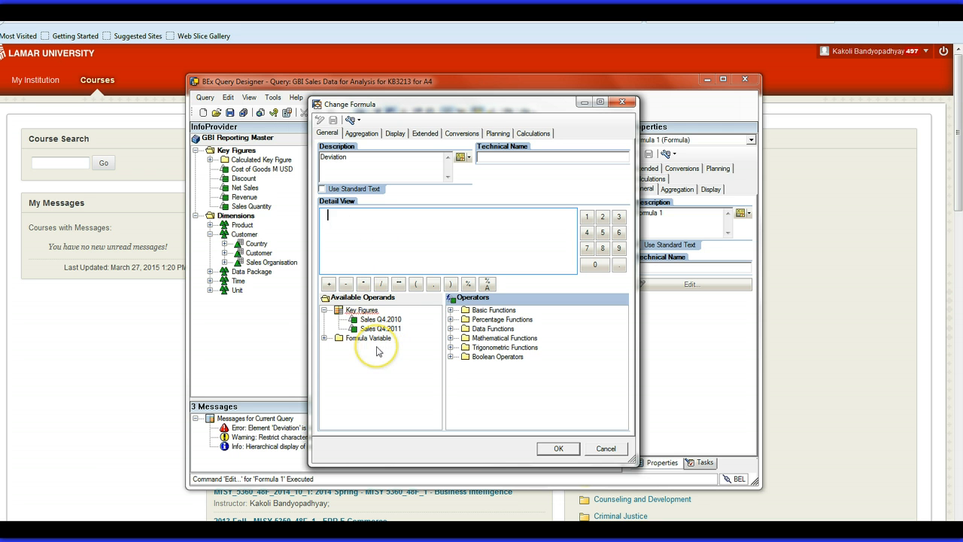
{"action": "left_click", "coordinate": [416, 284]}
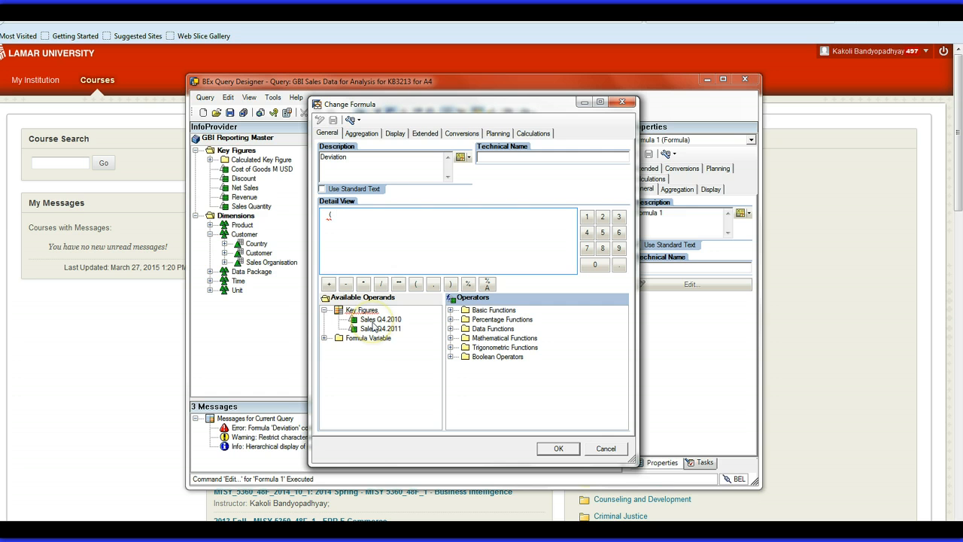
{"action": "left_click_drag", "start_coordinate": [374, 328], "coordinate": [372, 214]}
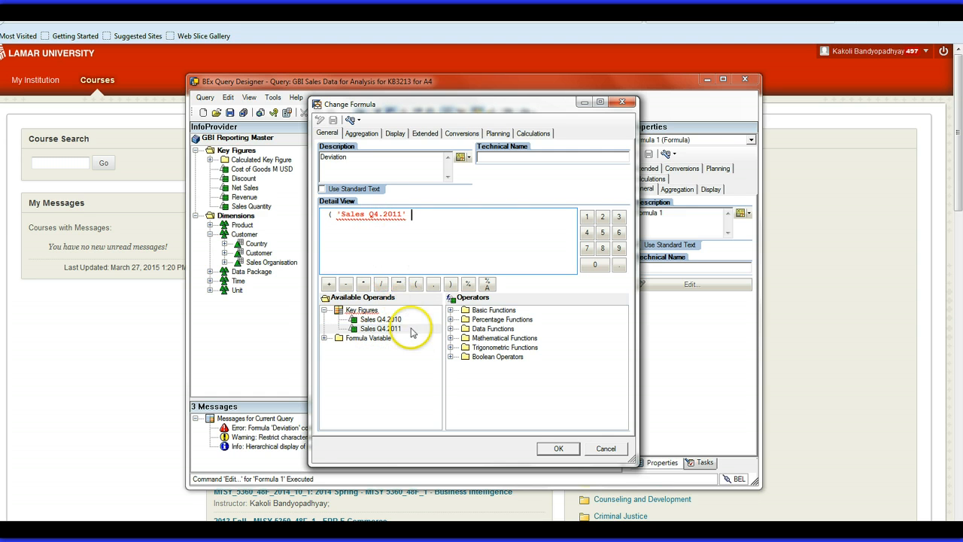
{"action": "left_click", "coordinate": [345, 284]}
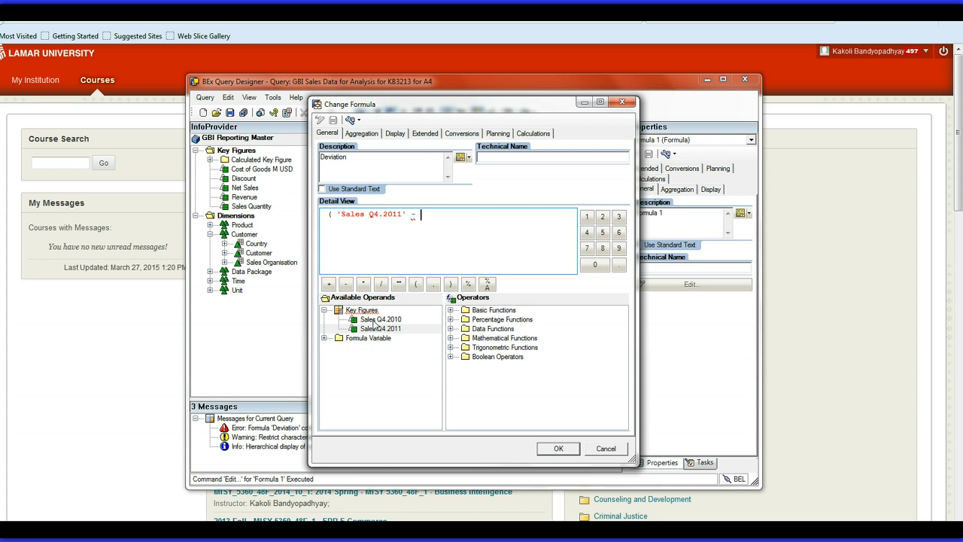
{"action": "left_click_drag", "start_coordinate": [376, 319], "coordinate": [436, 217]}
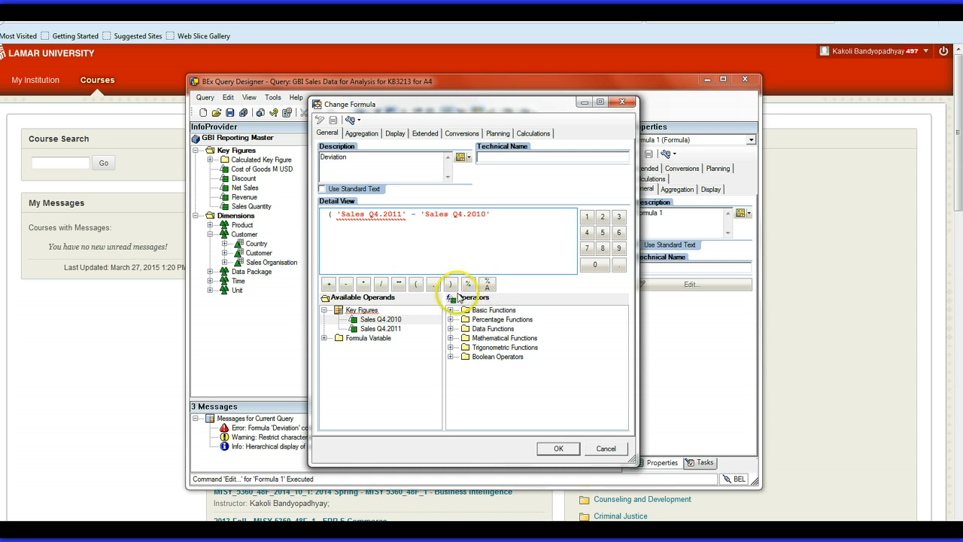
{"action": "left_click", "coordinate": [451, 283]}
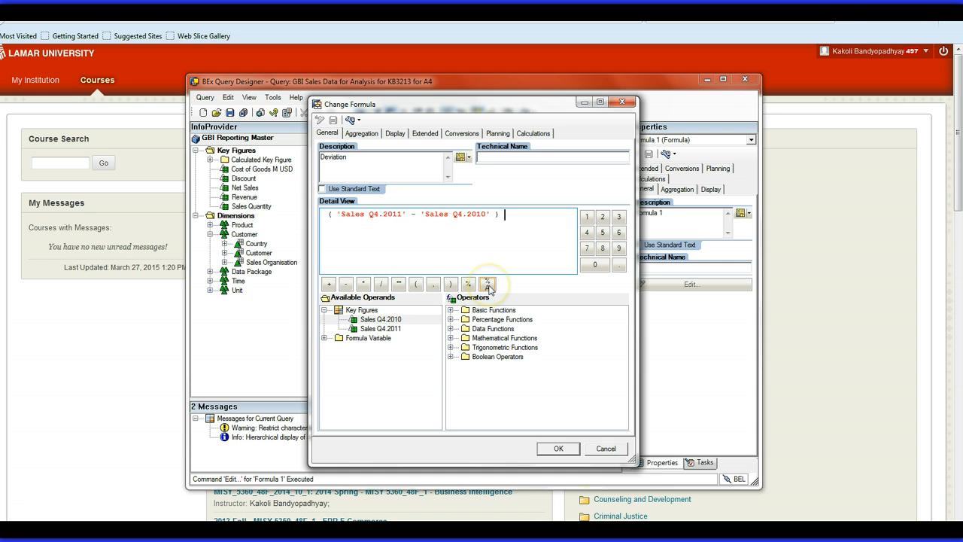
{"action": "left_click", "coordinate": [487, 285]}
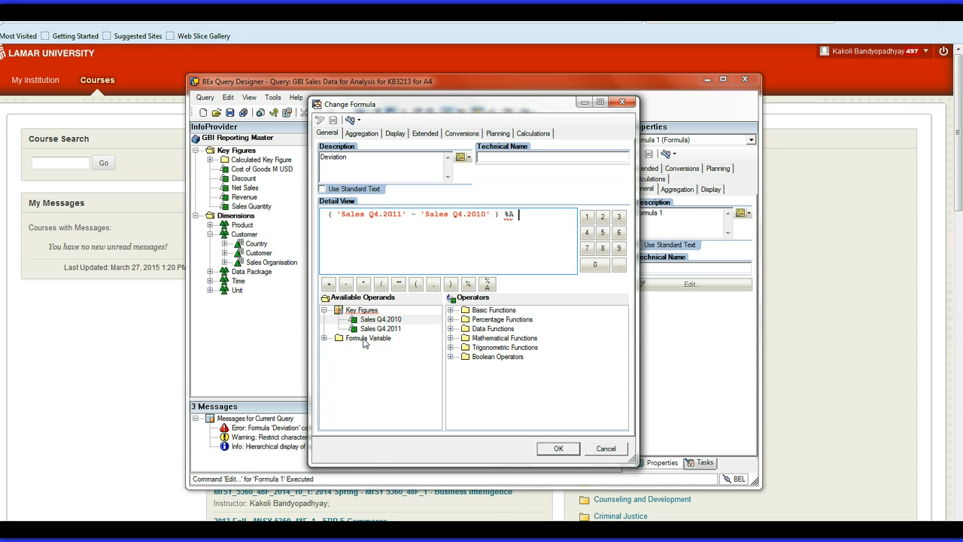
{"action": "left_click_drag", "start_coordinate": [377, 329], "coordinate": [546, 228]}
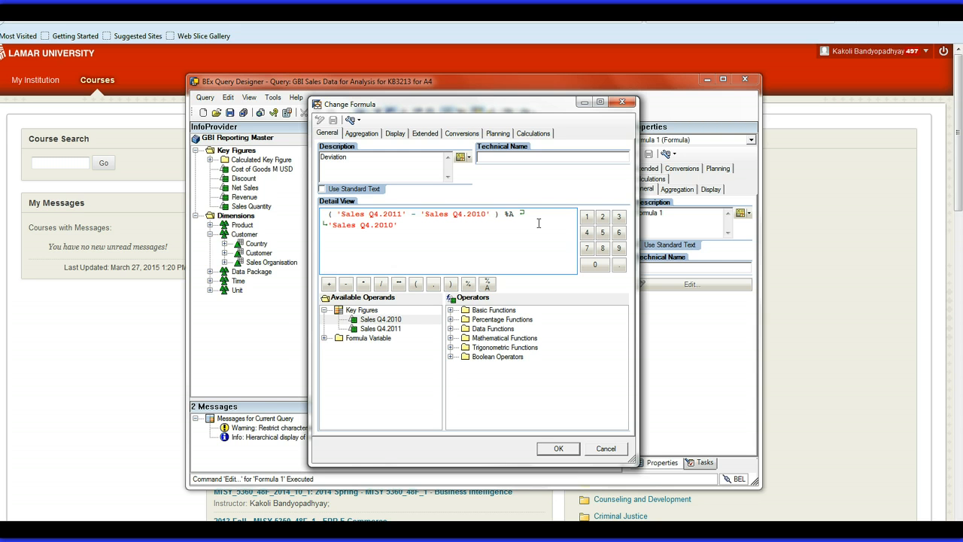
{"action": "left_click", "coordinate": [559, 449]}
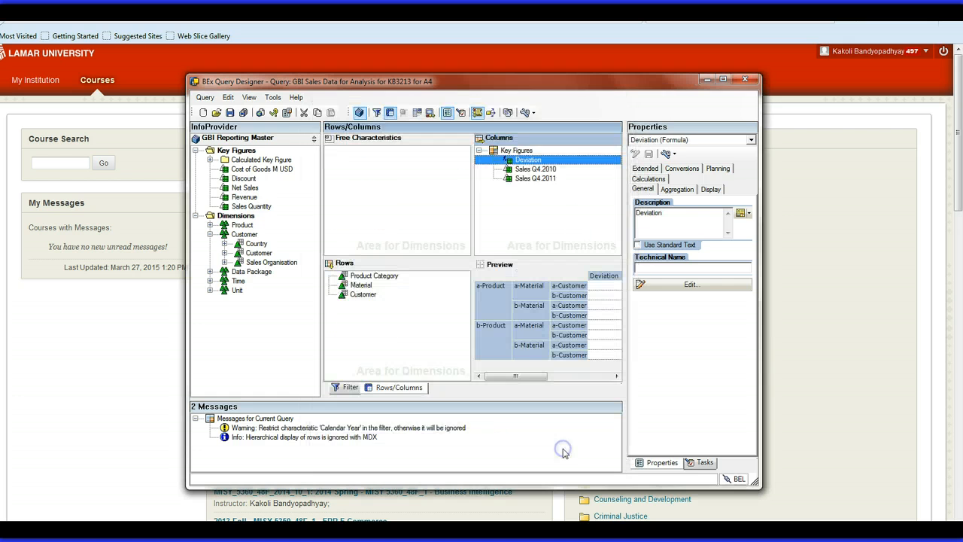
Set the Deviation formula's number of decimal places to 0.00 and save the query.
{"action": "left_click", "coordinate": [676, 169]}
{"action": "left_click", "coordinate": [651, 181]}
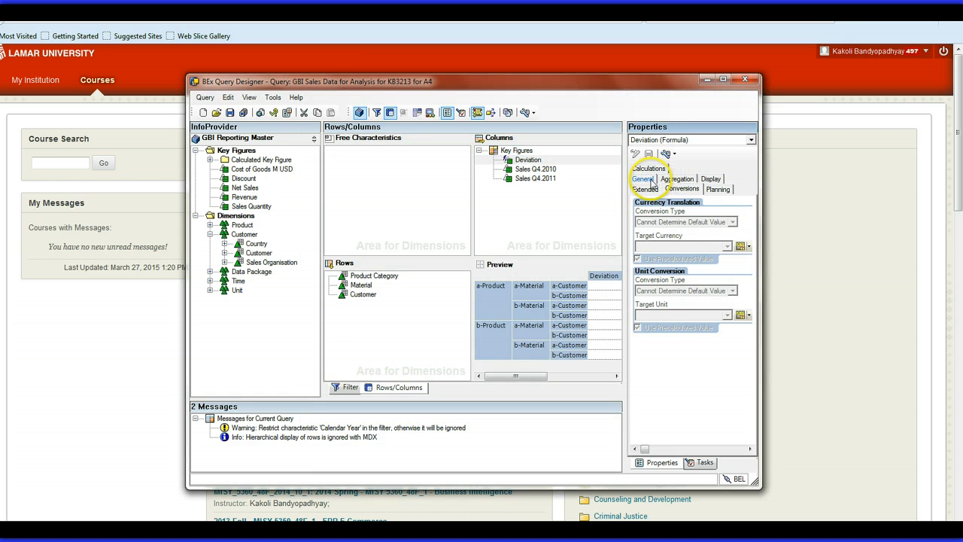
{"action": "left_click", "coordinate": [712, 179]}
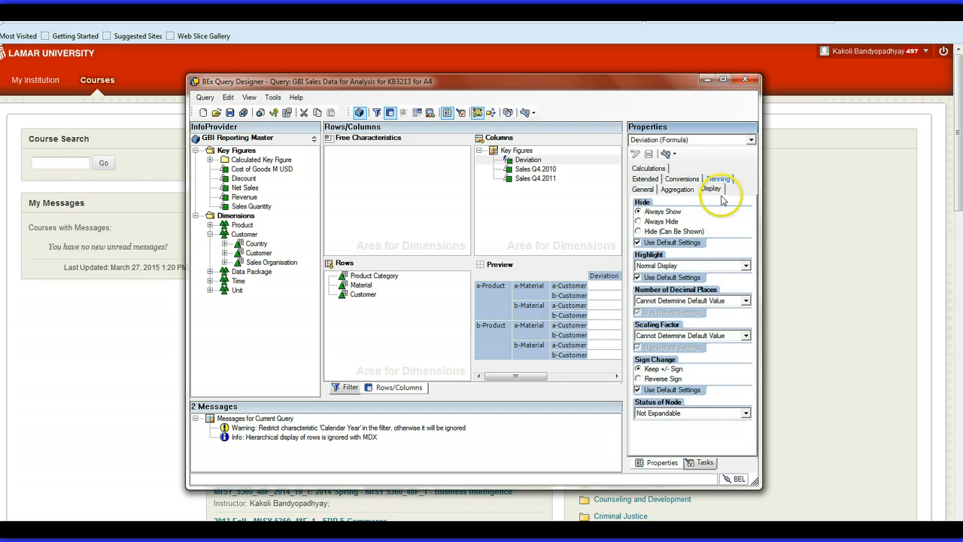
{"action": "left_click", "coordinate": [746, 300]}
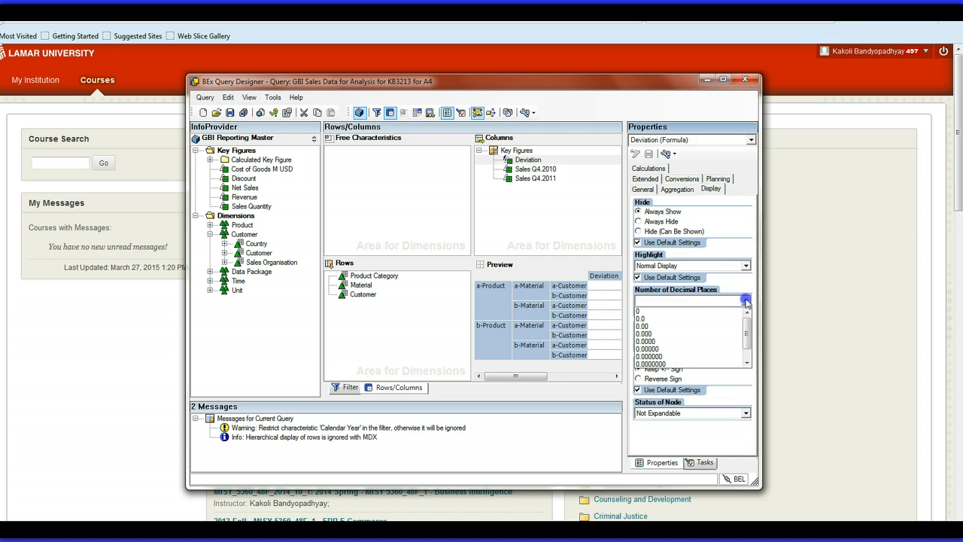
{"action": "left_click", "coordinate": [683, 327]}
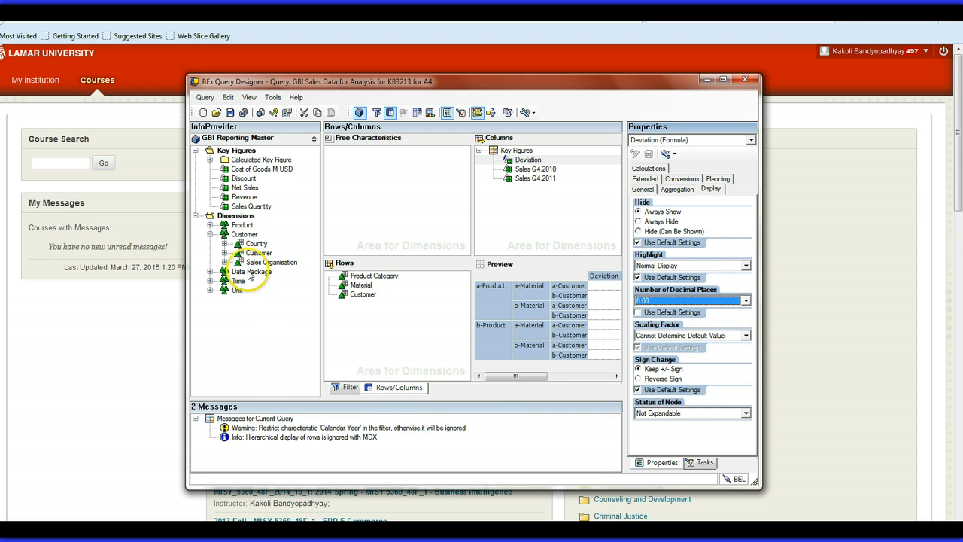
{"action": "left_click", "coordinate": [231, 114]}
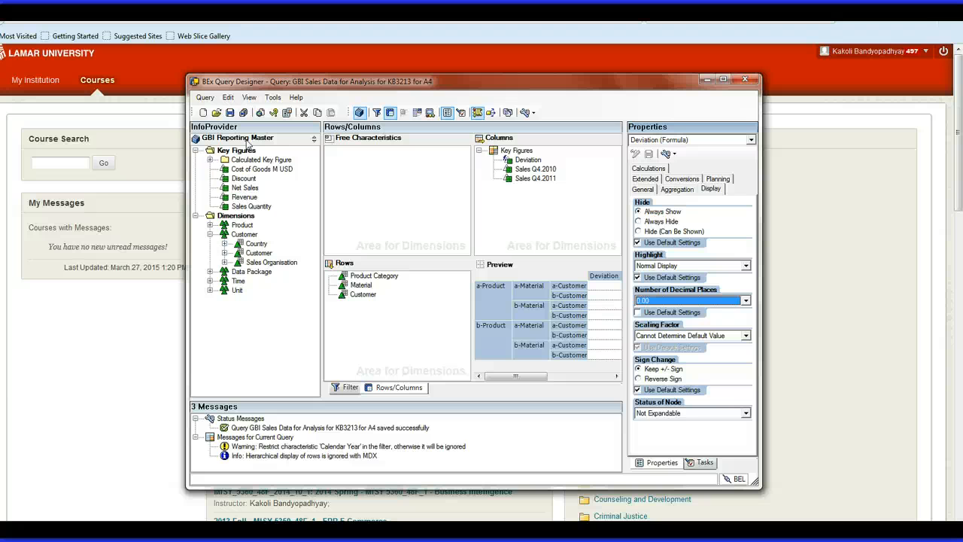
Review the definition of the Deviation formula and close it without changes.
{"action": "double_click", "coordinate": [528, 160]}
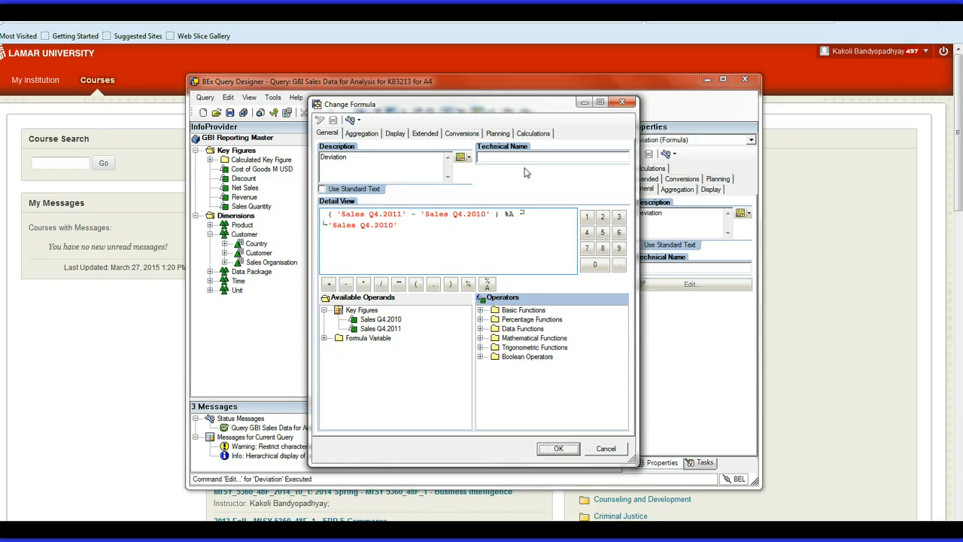
{"action": "left_click", "coordinate": [623, 101]}
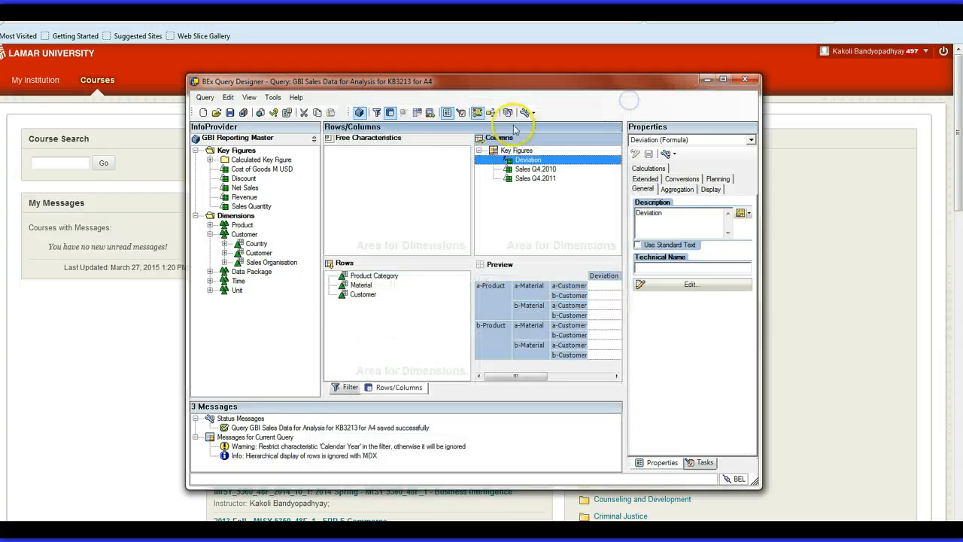
Create a new exception for the query and set its description to Deviation.
{"action": "left_click", "coordinate": [430, 114]}
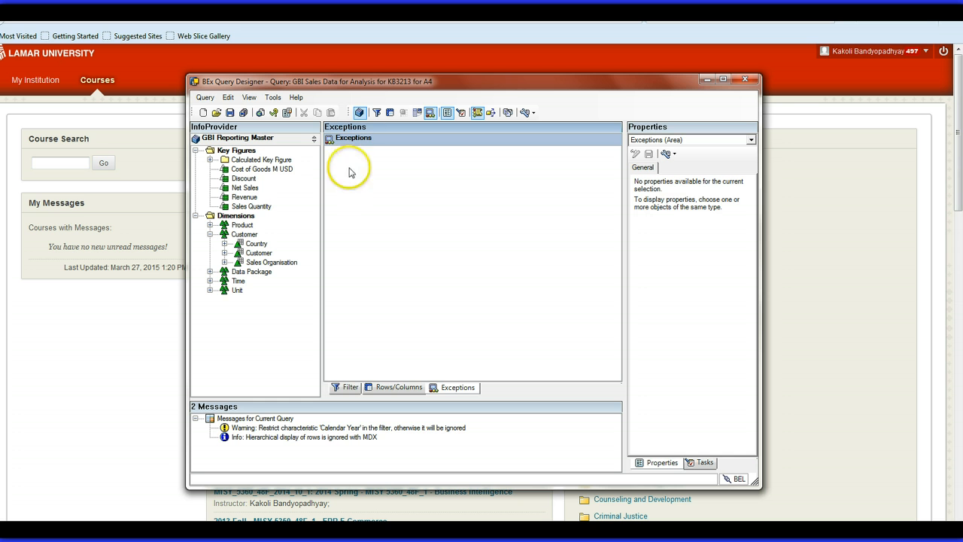
{"action": "right_click", "coordinate": [359, 140]}
{"action": "left_click", "coordinate": [395, 149]}
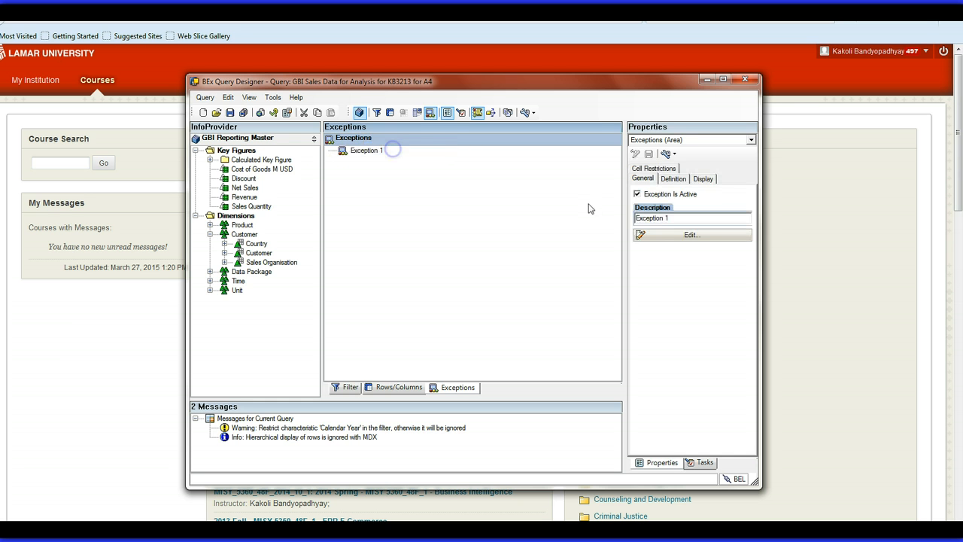
{"action": "left_click", "coordinate": [363, 151]}
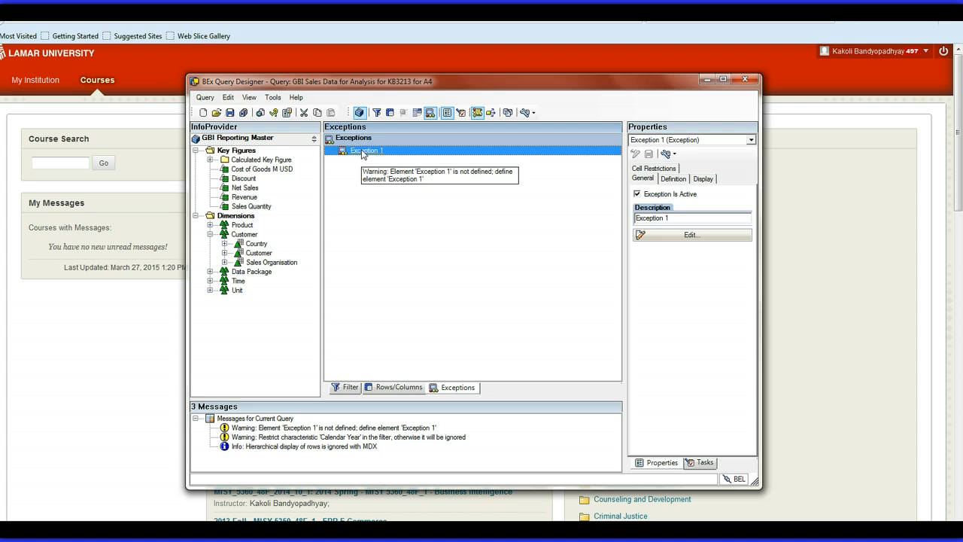
{"action": "double_click", "coordinate": [363, 151]}
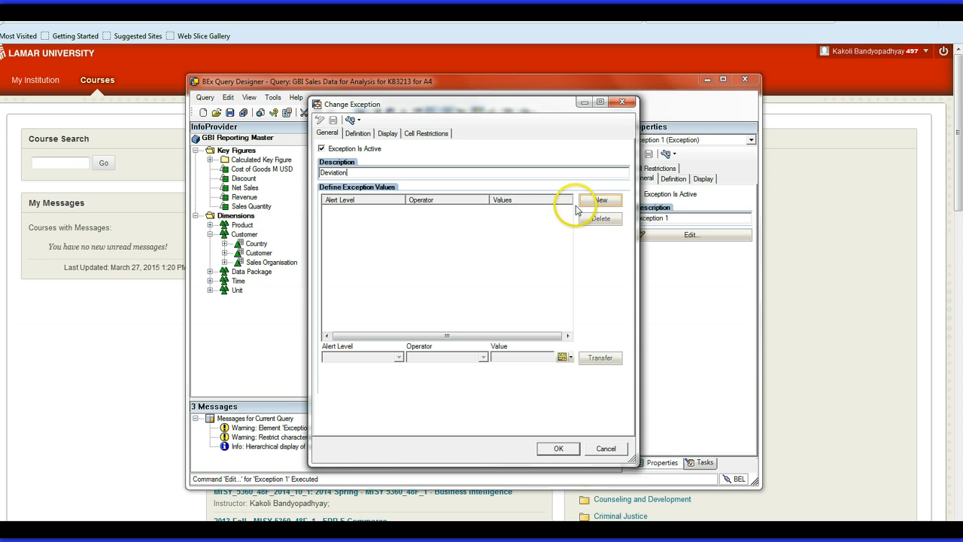
Add an exception value with alert level Good 1, operator Greater Than and value 15.
{"action": "left_click", "coordinate": [599, 203]}
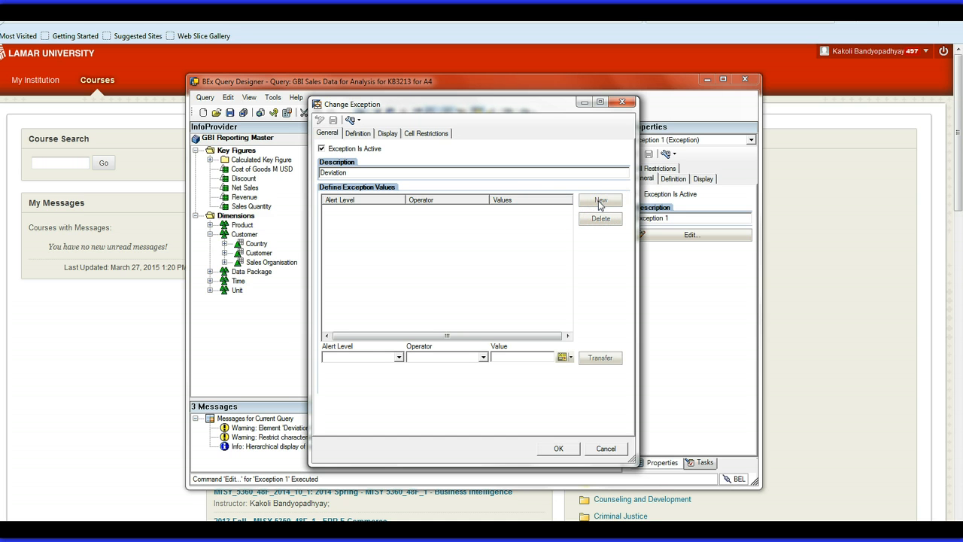
{"action": "left_click", "coordinate": [399, 358]}
{"action": "left_click", "coordinate": [376, 375]}
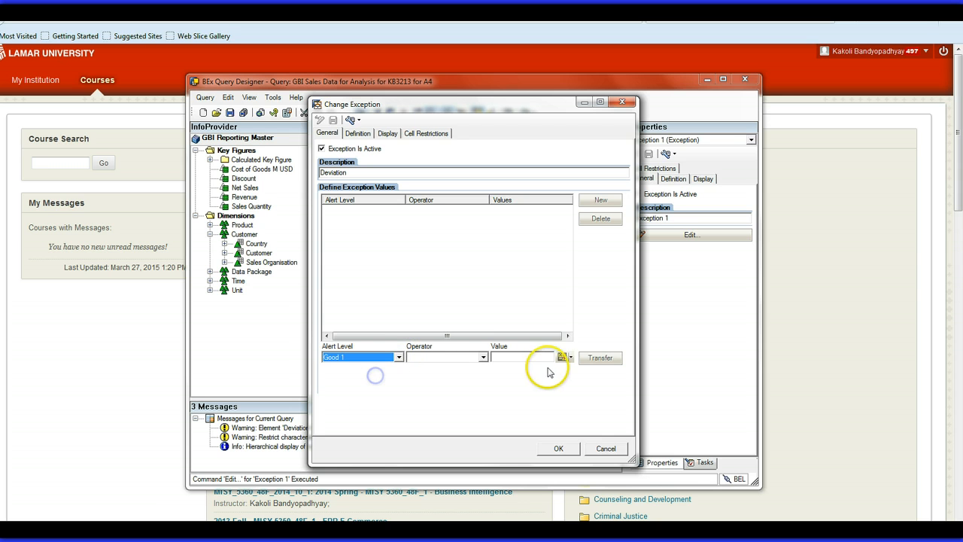
{"action": "left_click", "coordinate": [484, 358]}
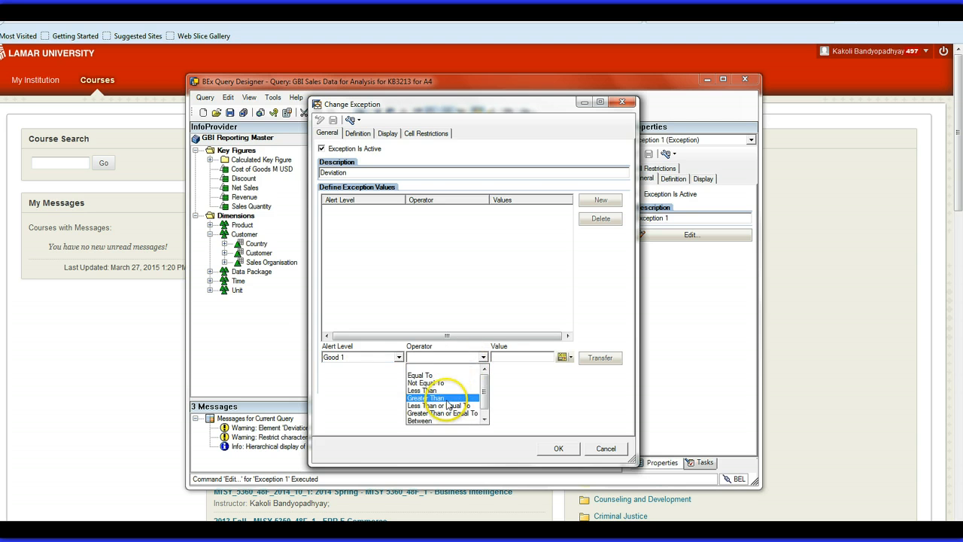
{"action": "left_click", "coordinate": [446, 397]}
{"action": "left_click", "coordinate": [525, 356]}
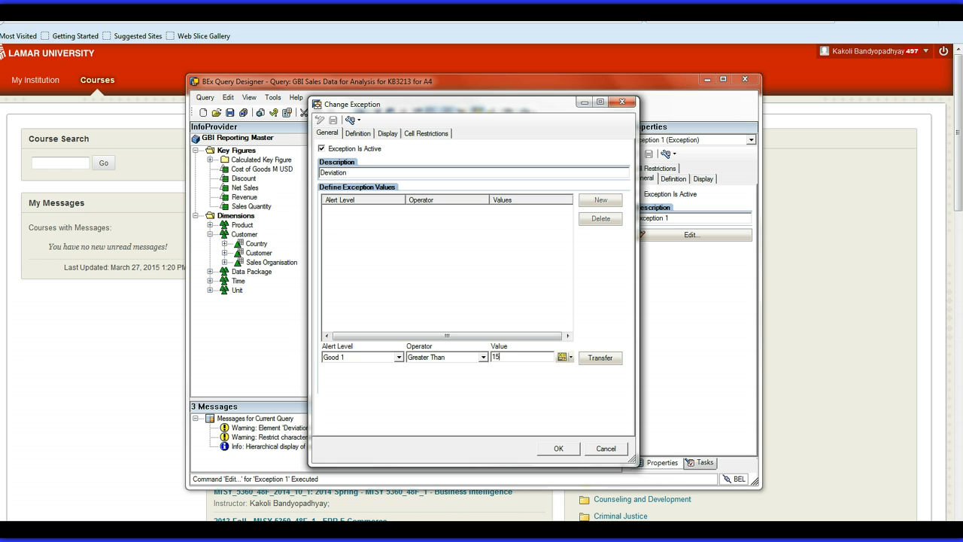
{"action": "type", "text": "15"}
{"action": "left_click", "coordinate": [595, 357]}
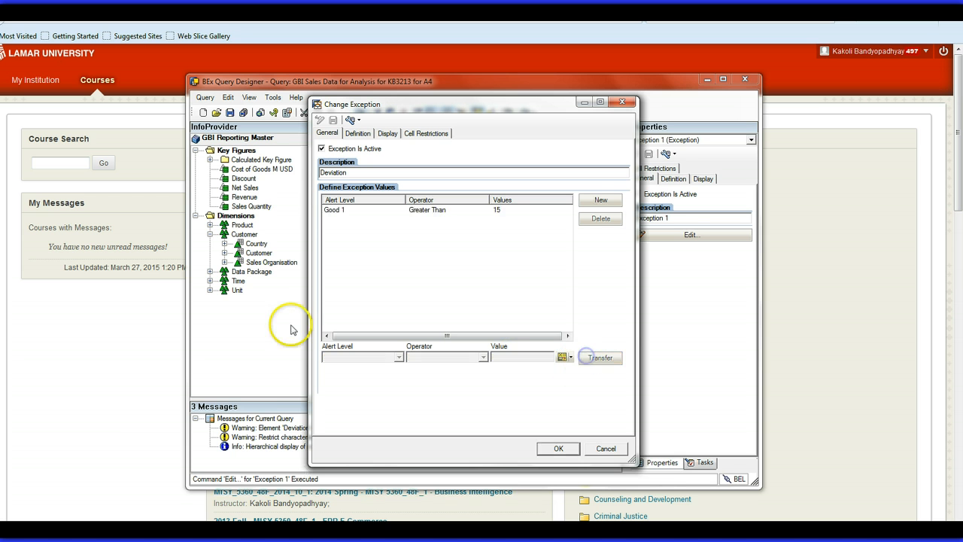
{"action": "left_click", "coordinate": [615, 202]}
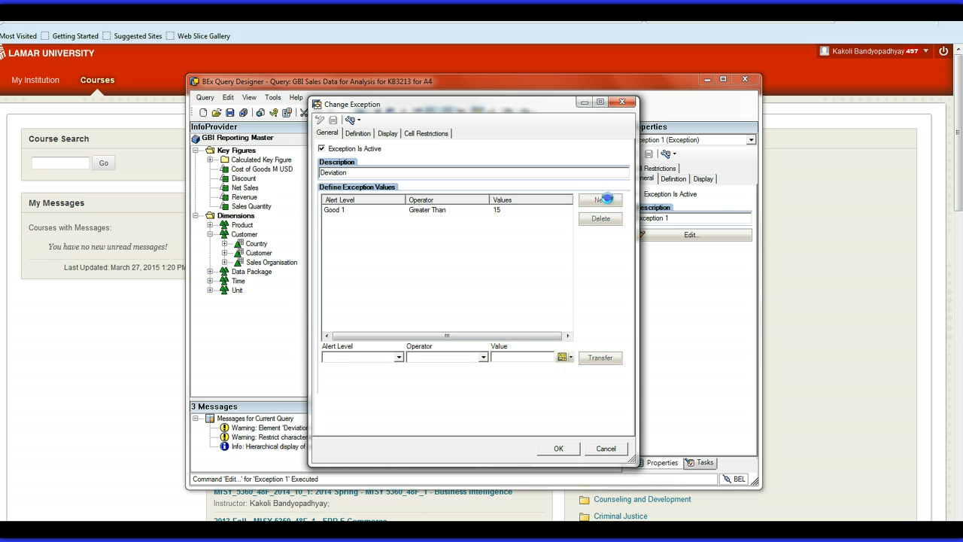
{"action": "left_click", "coordinate": [400, 357]}
{"action": "left_click", "coordinate": [361, 415]}
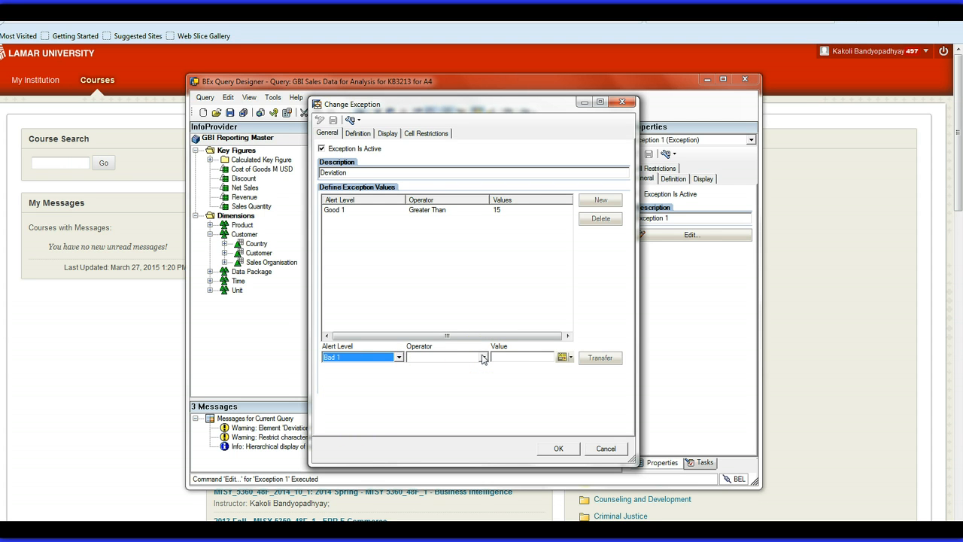
{"action": "left_click", "coordinate": [483, 357]}
{"action": "left_click", "coordinate": [443, 389]}
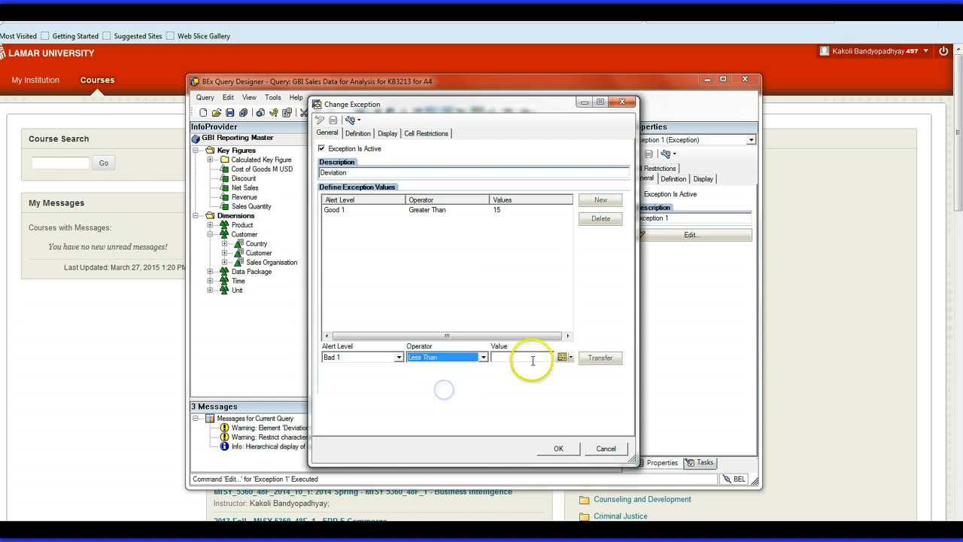
{"action": "left_click", "coordinate": [531, 358]}
{"action": "key", "text": "Escape"}
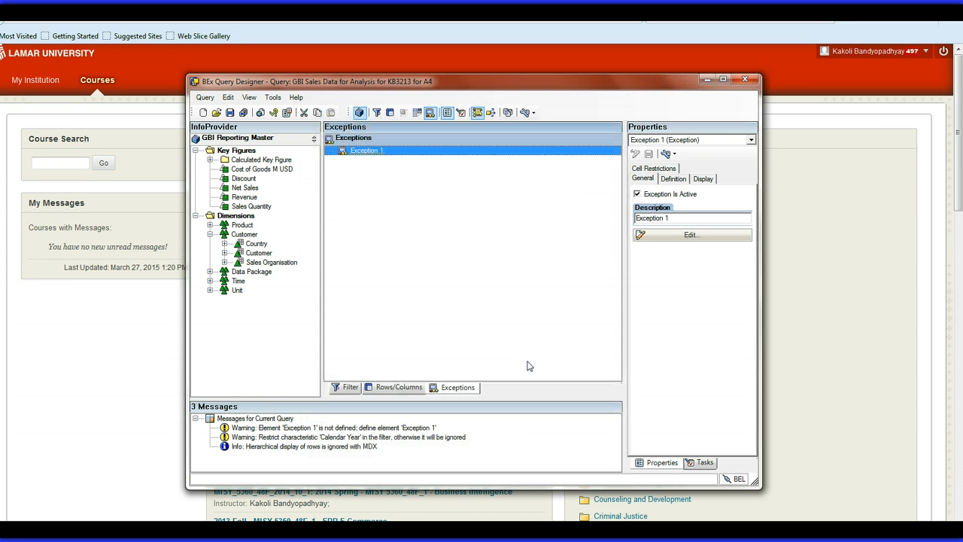
{"action": "left_click", "coordinate": [524, 360]}
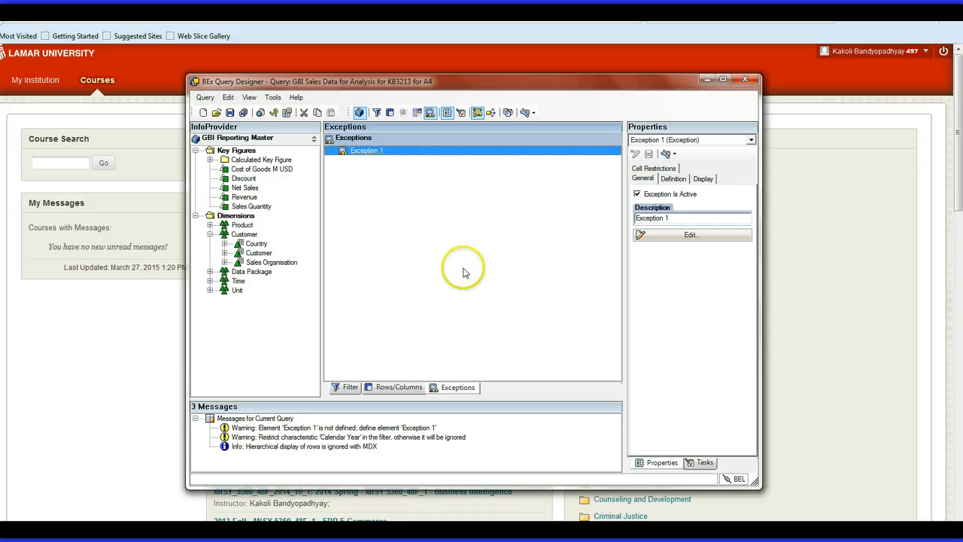
Reopen Exception 1 and add an exception value with alert level Good 1, operator Greater Than and value 15.
{"action": "double_click", "coordinate": [361, 152]}
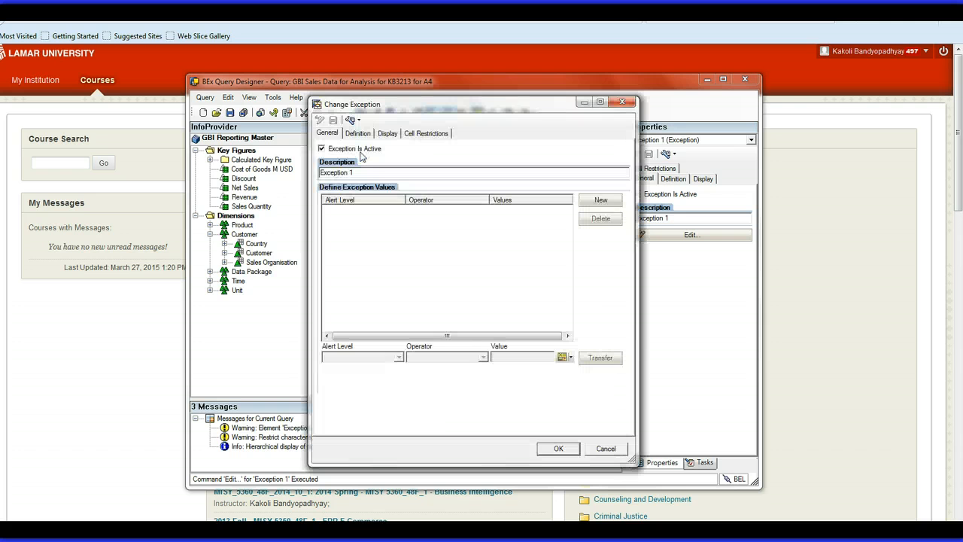
{"action": "left_click", "coordinate": [610, 201]}
{"action": "left_click", "coordinate": [398, 356]}
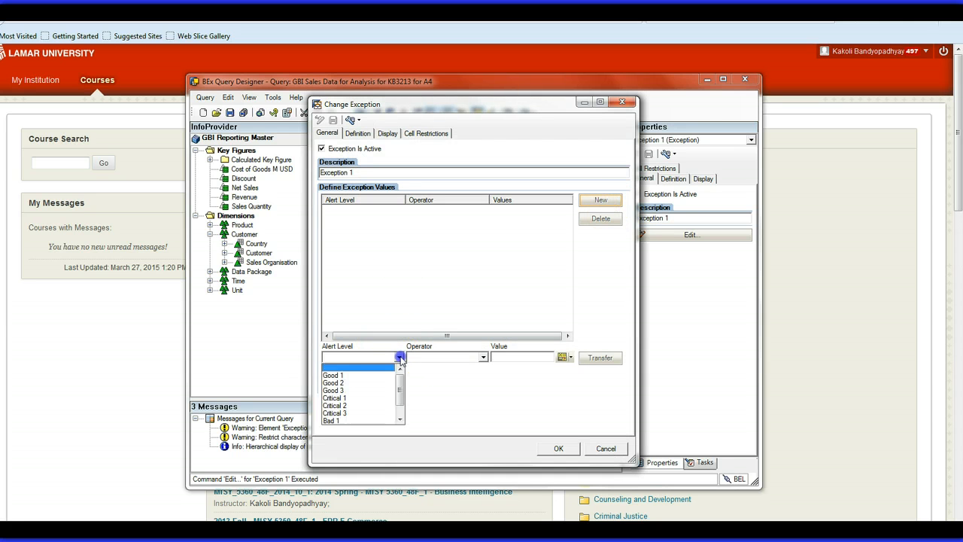
{"action": "left_click", "coordinate": [378, 375]}
{"action": "left_click", "coordinate": [483, 357]}
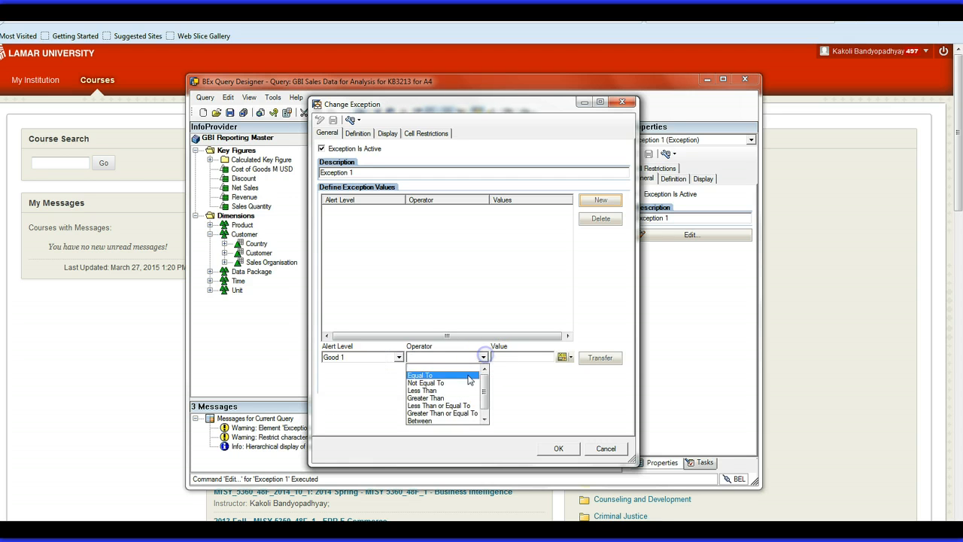
{"action": "left_click", "coordinate": [456, 398]}
{"action": "left_click", "coordinate": [503, 355]}
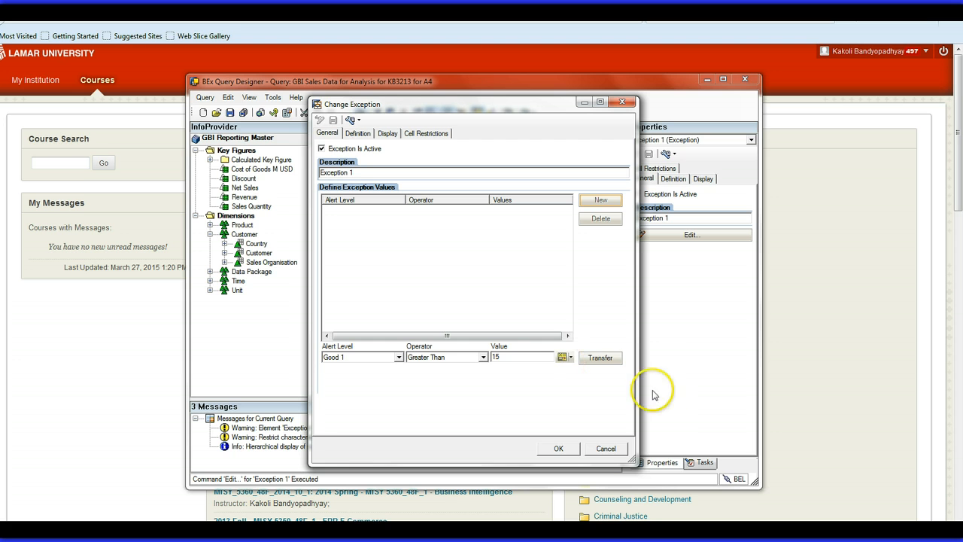
{"action": "left_click", "coordinate": [600, 357]}
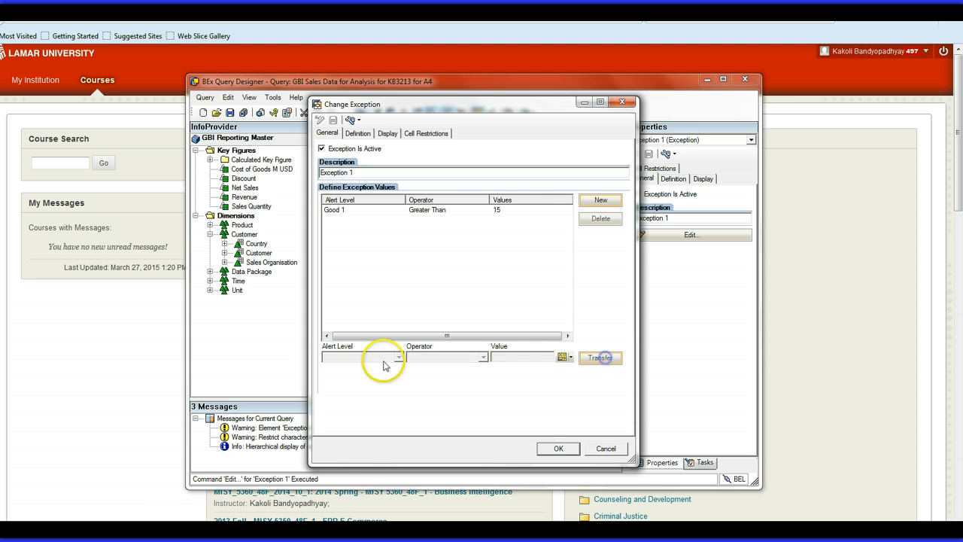
Add a second exception value with alert level Bad 1, operator Less Than and value 10.
{"action": "left_click", "coordinate": [599, 200]}
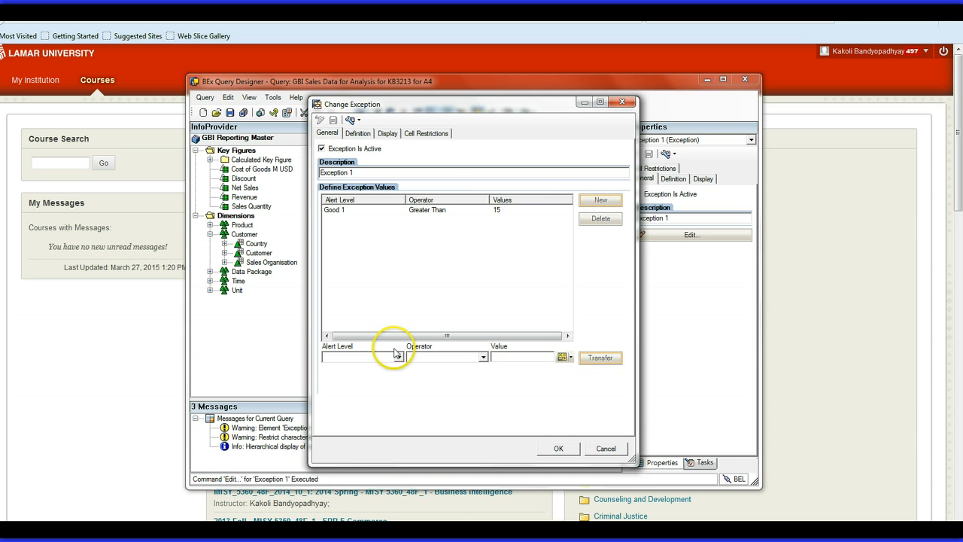
{"action": "left_click", "coordinate": [399, 357]}
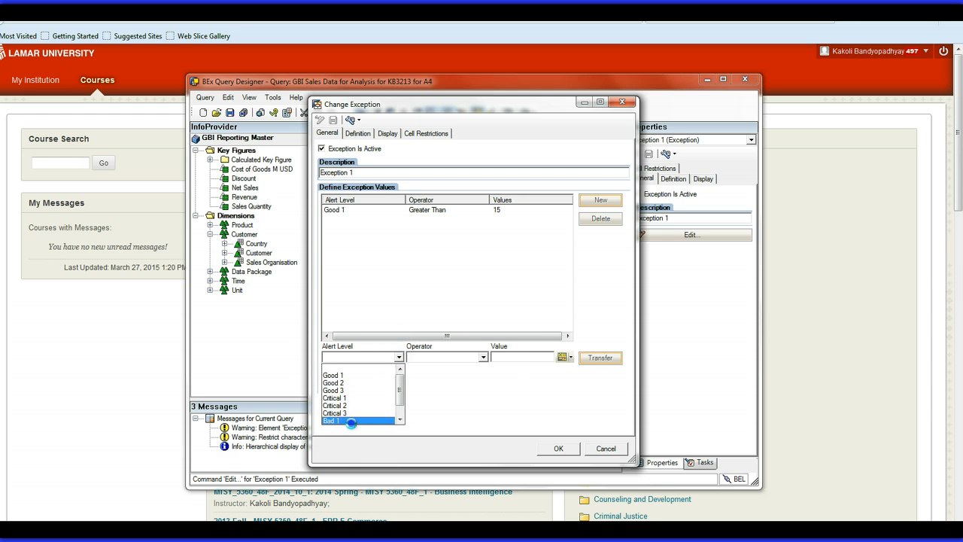
{"action": "left_click", "coordinate": [339, 420]}
{"action": "left_click", "coordinate": [483, 357]}
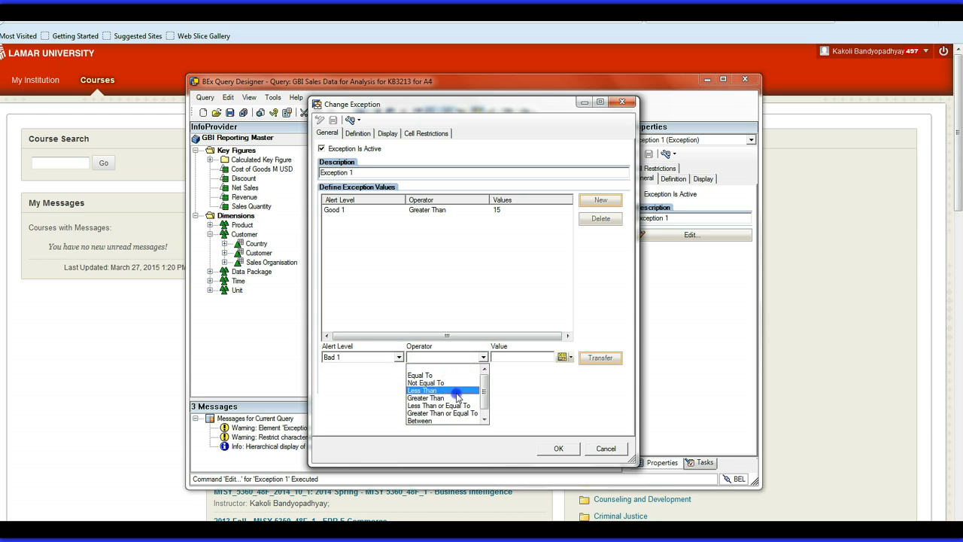
{"action": "left_click", "coordinate": [451, 389]}
{"action": "left_click", "coordinate": [498, 359]}
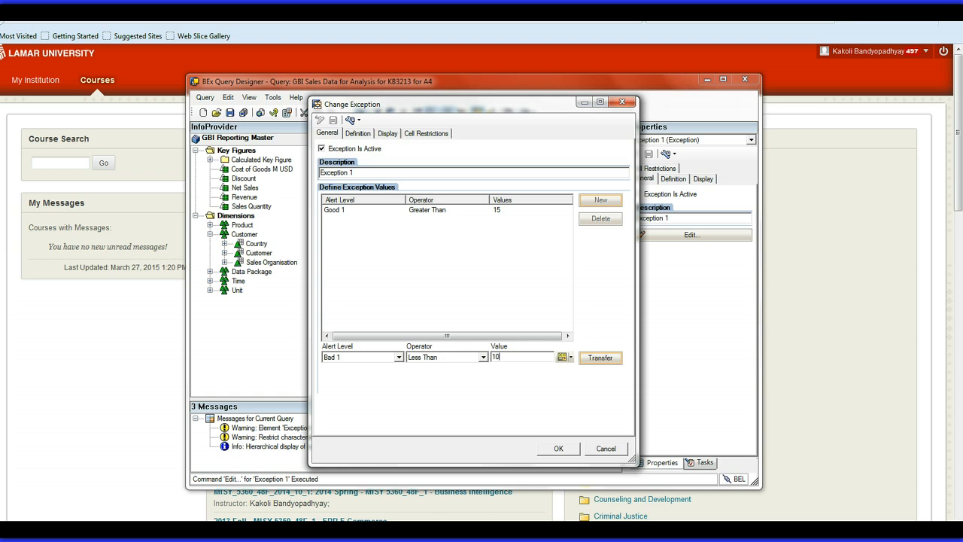
{"action": "left_click", "coordinate": [600, 358]}
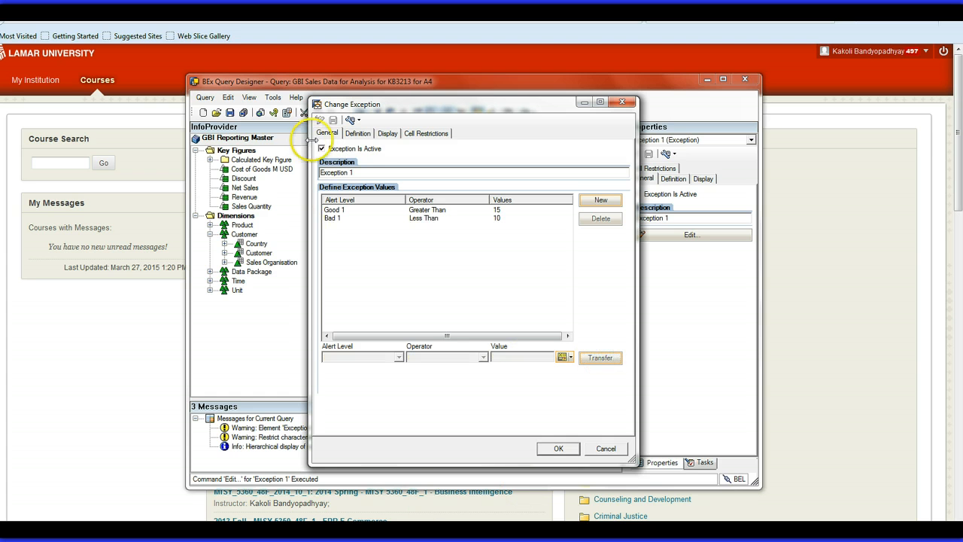
Set the exception's description to Deviation, define it on the Deviation key figure and accept the exception.
{"action": "left_click_drag", "start_coordinate": [357, 175], "coordinate": [312, 173]}
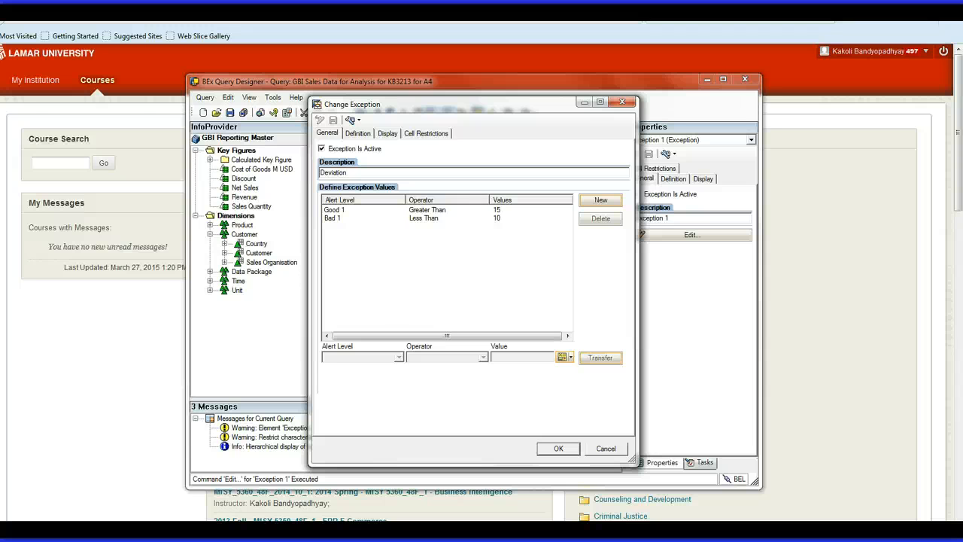
{"action": "left_click", "coordinate": [358, 133]}
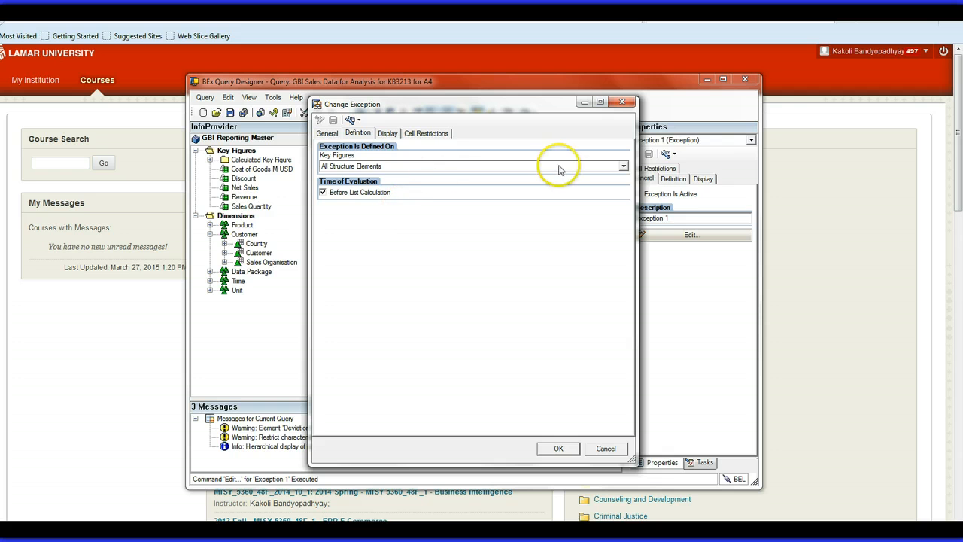
{"action": "left_click", "coordinate": [624, 166]}
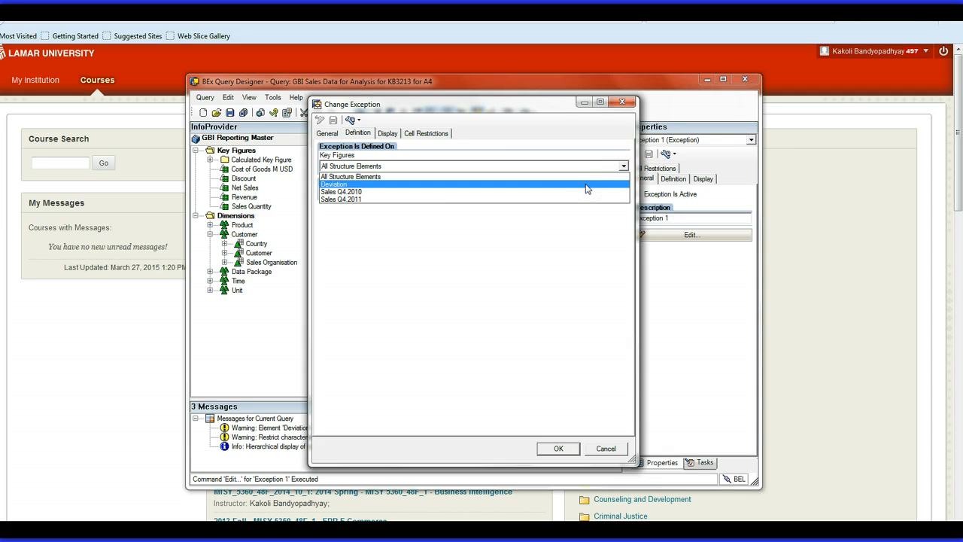
{"action": "left_click", "coordinate": [587, 184]}
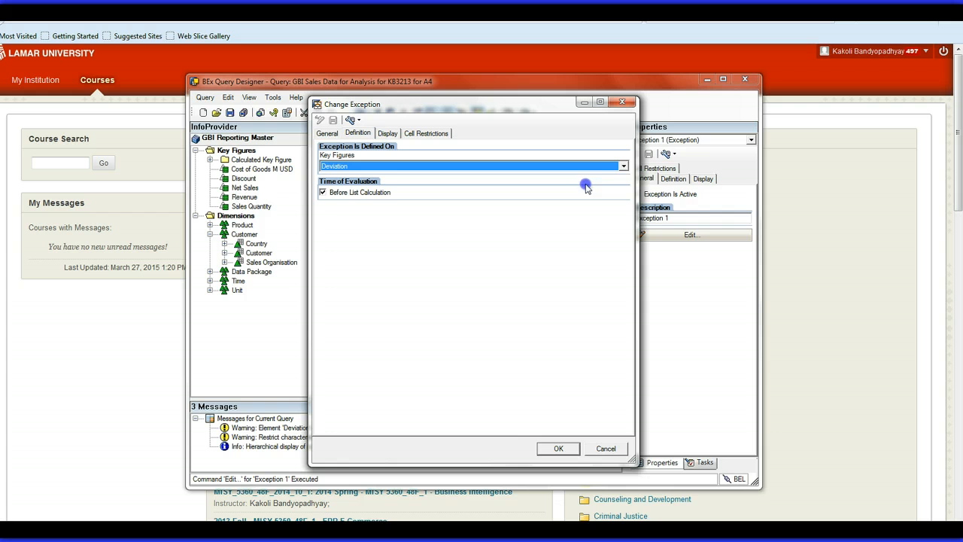
{"action": "left_click", "coordinate": [558, 449]}
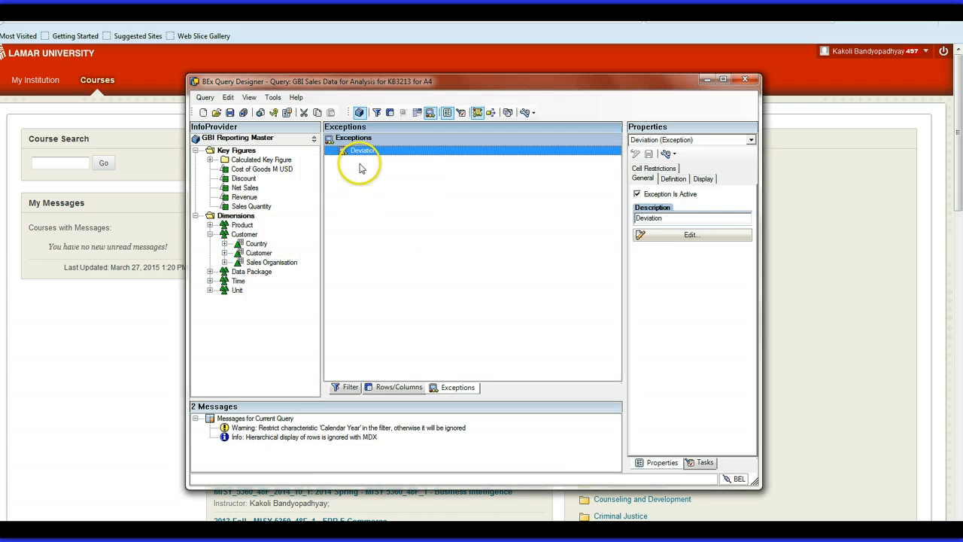
Reopen the Deviation exception and add a cell restriction on characteristic Material with operator Everything Except Totals.
{"action": "left_click", "coordinate": [364, 150]}
{"action": "double_click", "coordinate": [363, 150]}
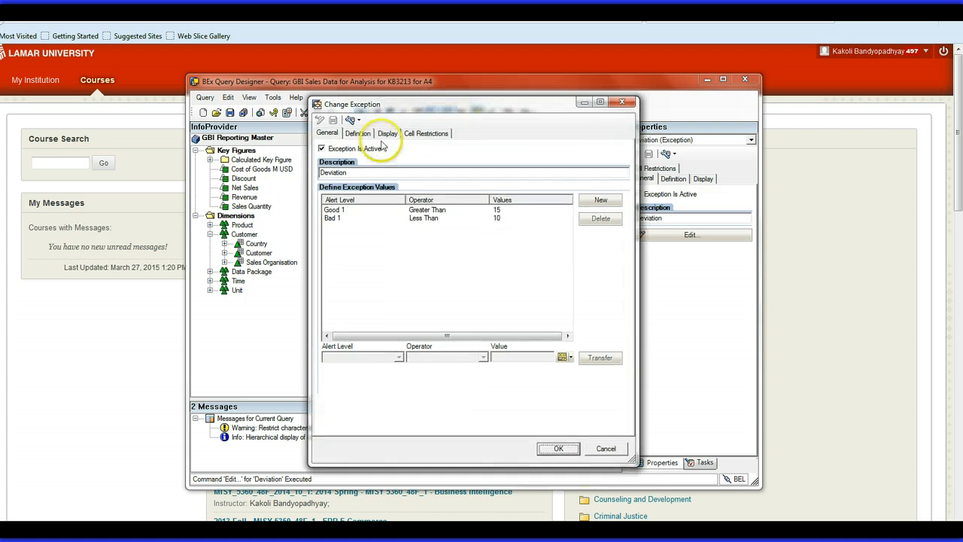
{"action": "left_click", "coordinate": [422, 133]}
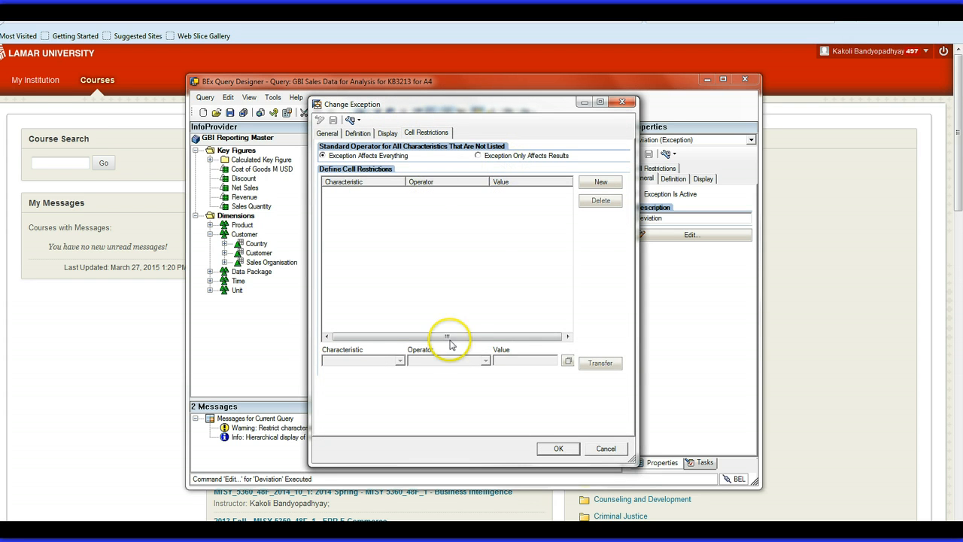
{"action": "left_click", "coordinate": [602, 183]}
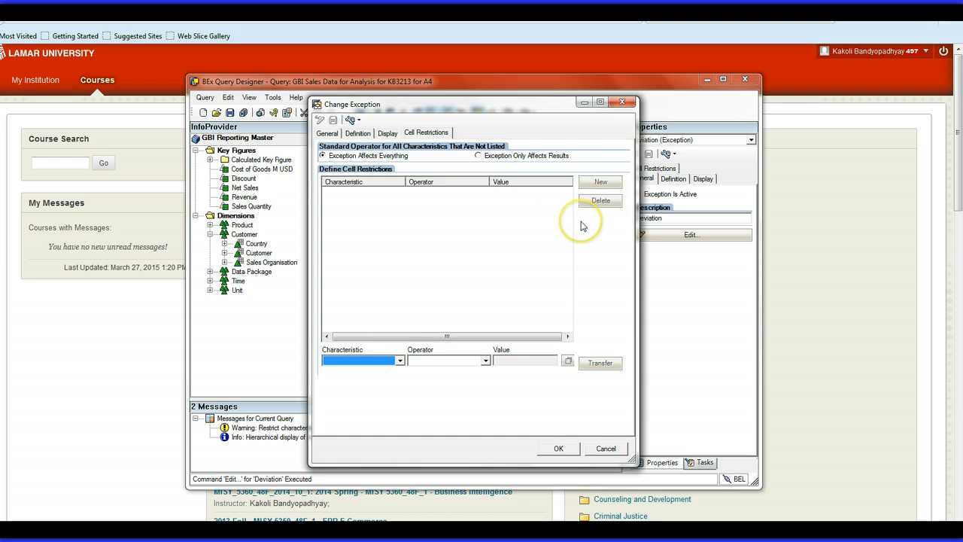
{"action": "left_click", "coordinate": [399, 360]}
{"action": "left_click", "coordinate": [340, 379]}
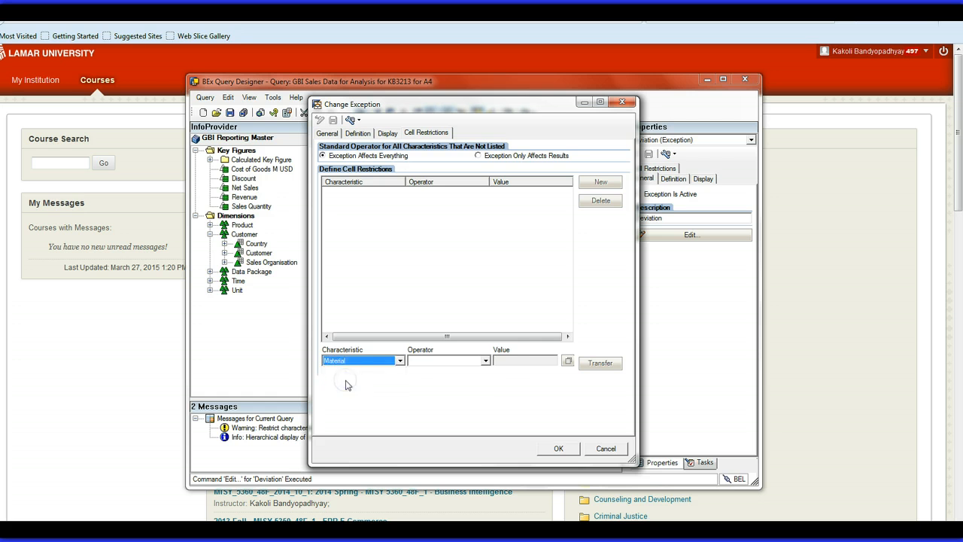
{"action": "left_click", "coordinate": [486, 361]}
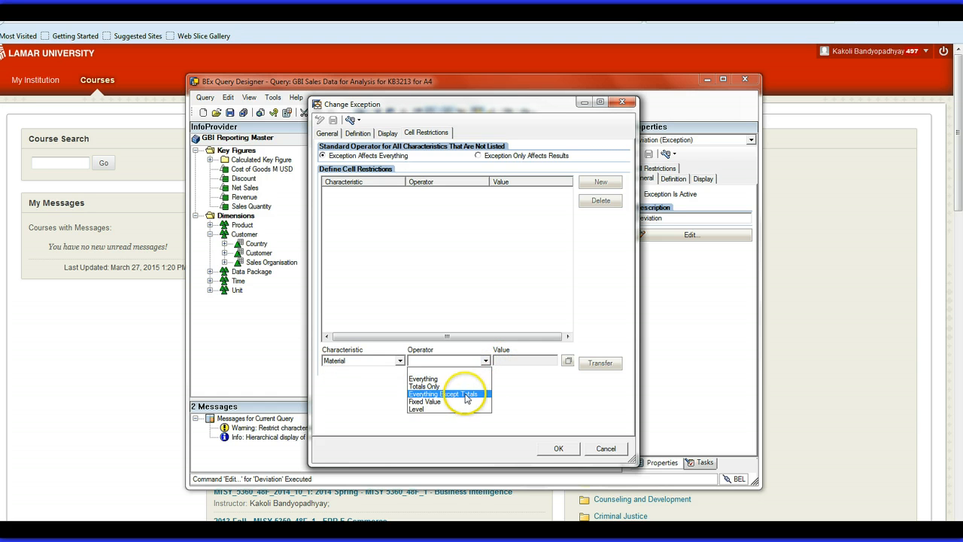
{"action": "left_click", "coordinate": [461, 395]}
{"action": "left_click", "coordinate": [612, 363]}
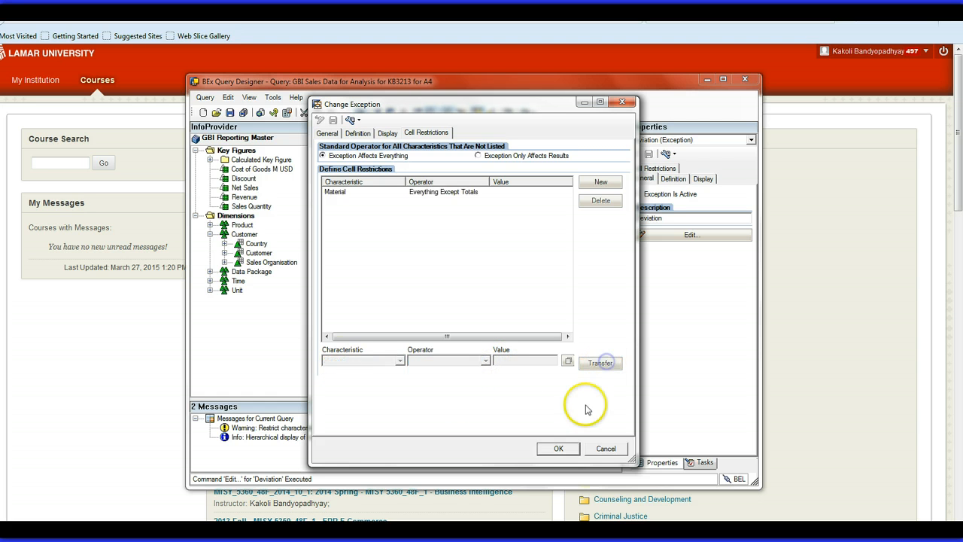
Add a cell restriction on characteristic Customer with operator Totals Only and accept the exception's changes.
{"action": "left_click", "coordinate": [594, 183]}
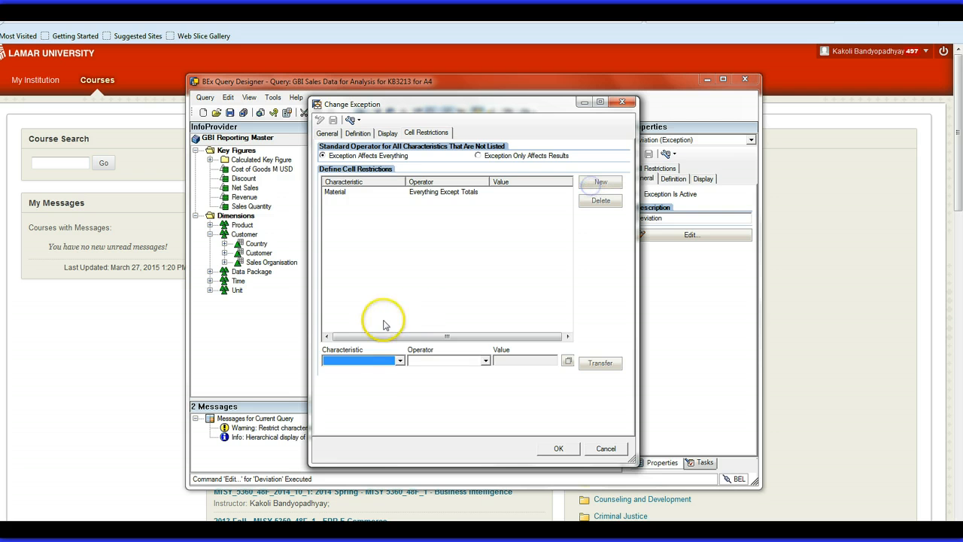
{"action": "left_click", "coordinate": [400, 362]}
{"action": "left_click", "coordinate": [338, 385]}
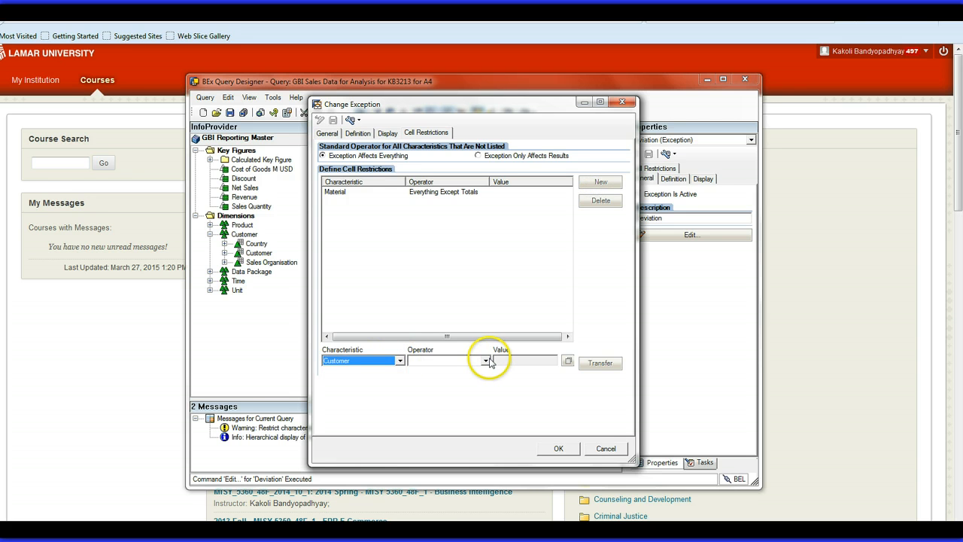
{"action": "left_click", "coordinate": [486, 361]}
{"action": "left_click", "coordinate": [453, 390]}
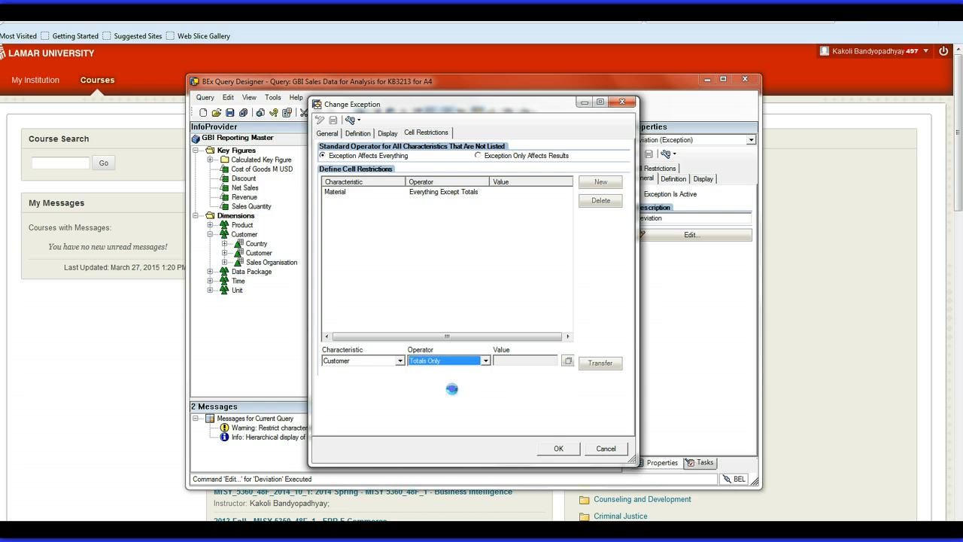
{"action": "left_click", "coordinate": [600, 363]}
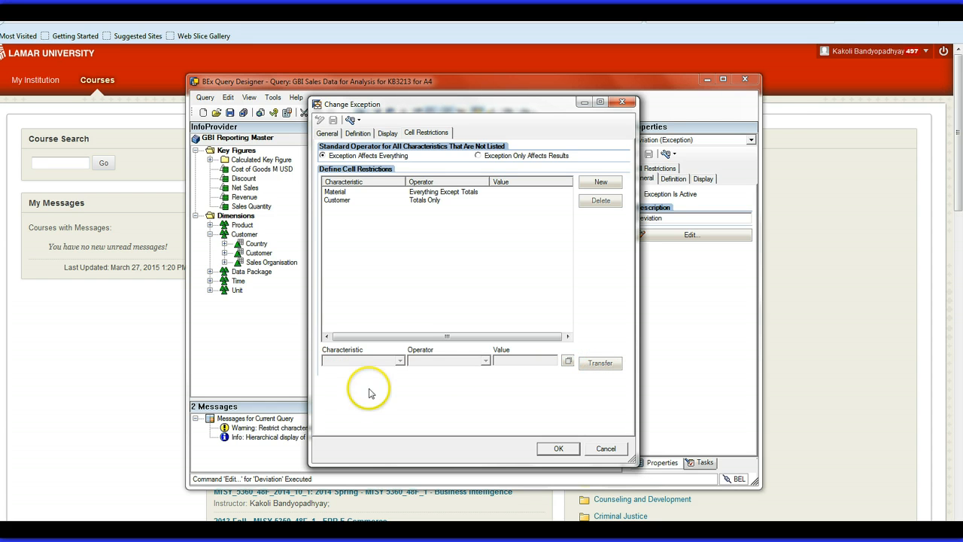
{"action": "left_click", "coordinate": [556, 448]}
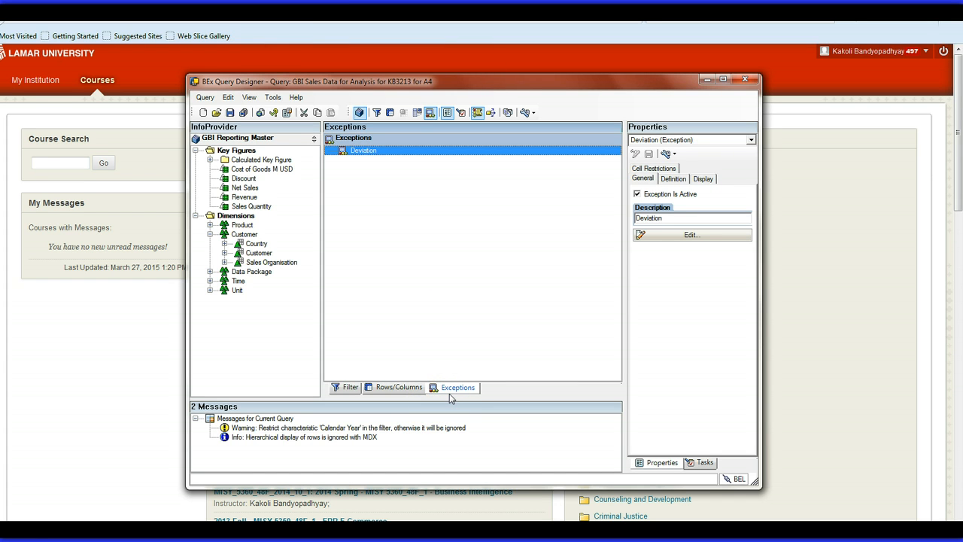
Review the query's filter and row/column layout, and check the Deviation formula's definition without changing it.
{"action": "left_click", "coordinate": [406, 387]}
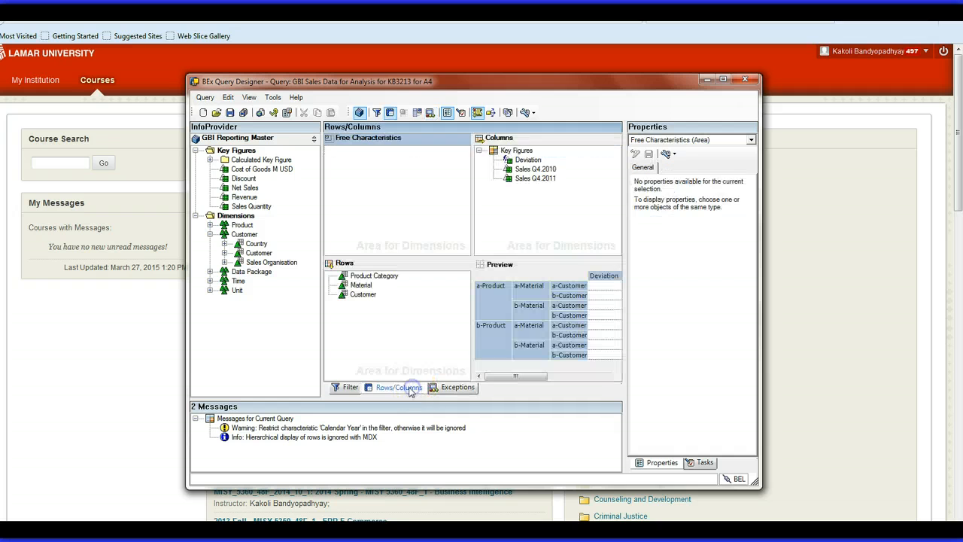
{"action": "left_click", "coordinate": [345, 393]}
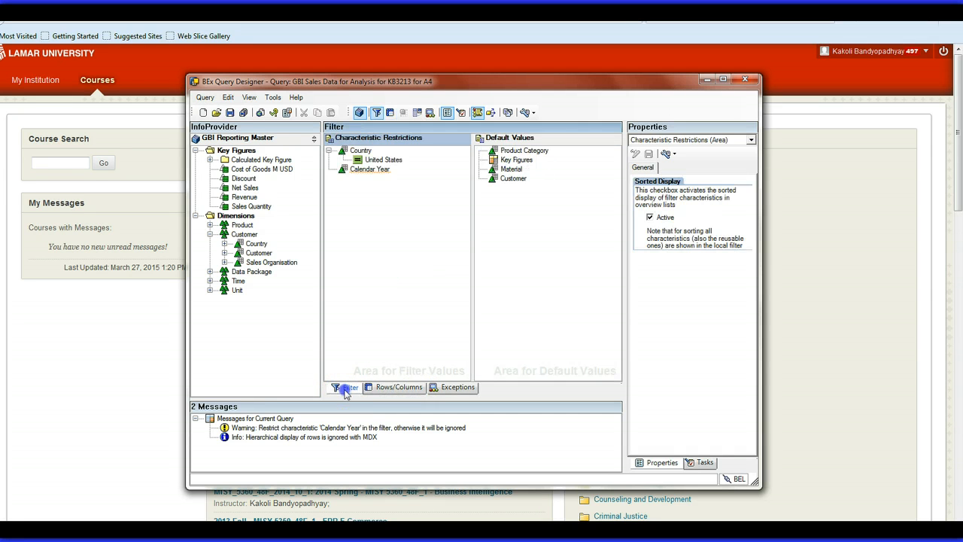
{"action": "left_click", "coordinate": [384, 387]}
{"action": "double_click", "coordinate": [529, 160]}
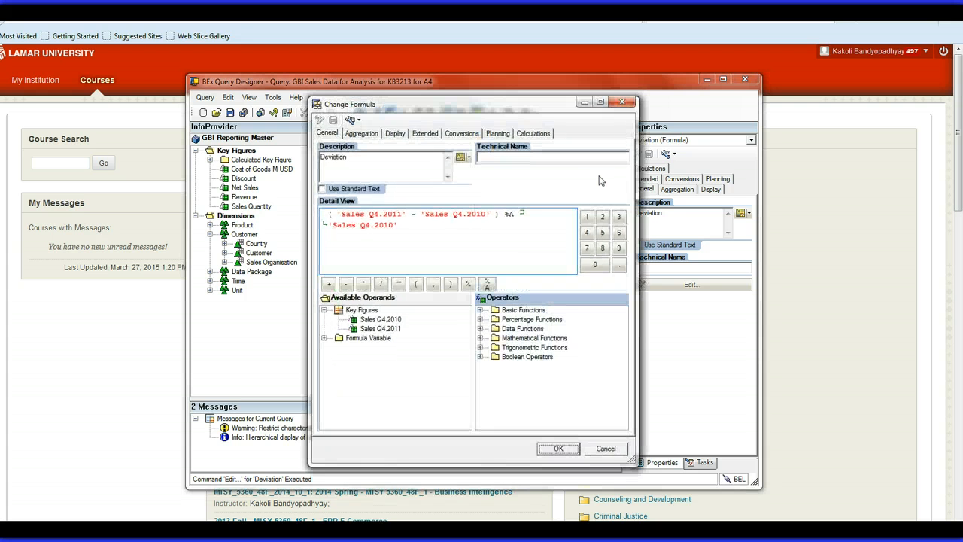
{"action": "left_click", "coordinate": [557, 448]}
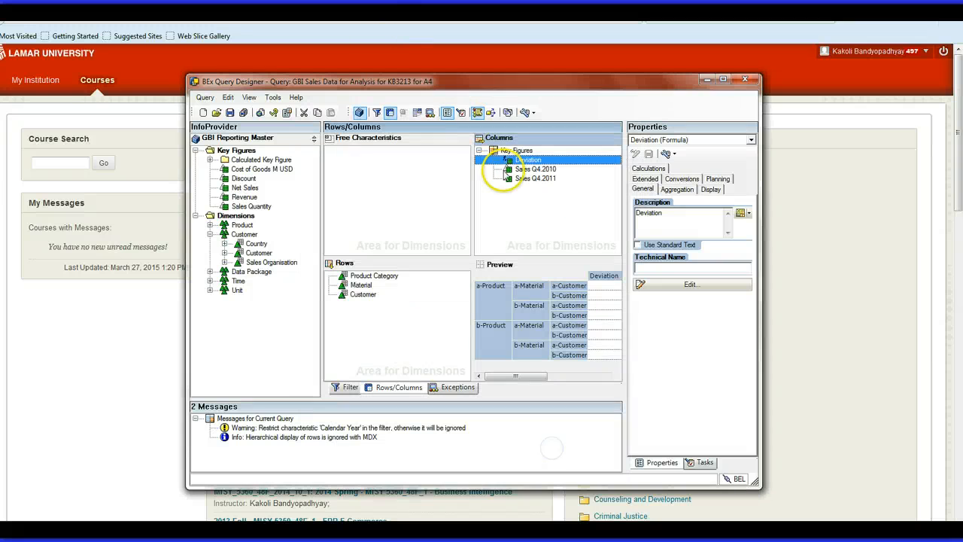
Review the Deviation exception, save the query, execute it on the web and return to the query definition.
{"action": "left_click", "coordinate": [453, 387]}
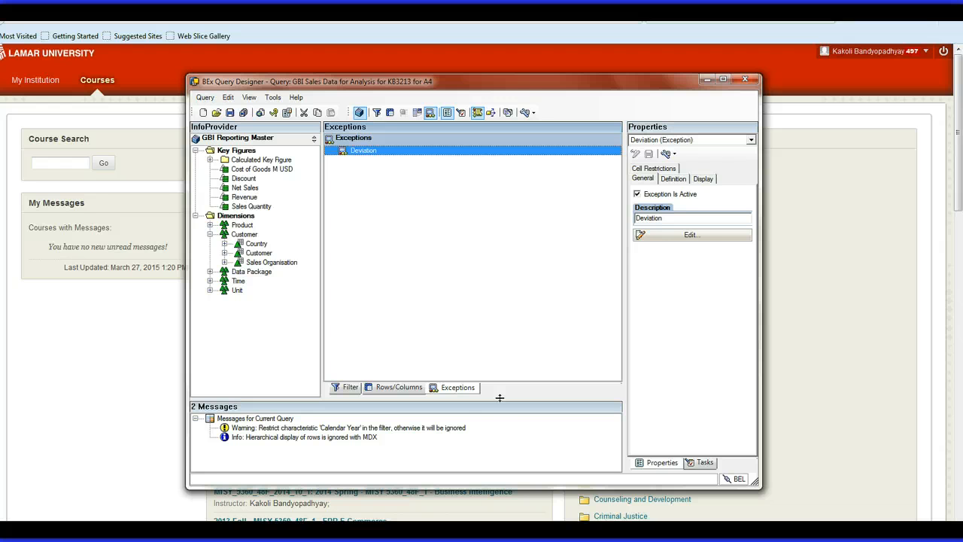
{"action": "left_click", "coordinate": [242, 113]}
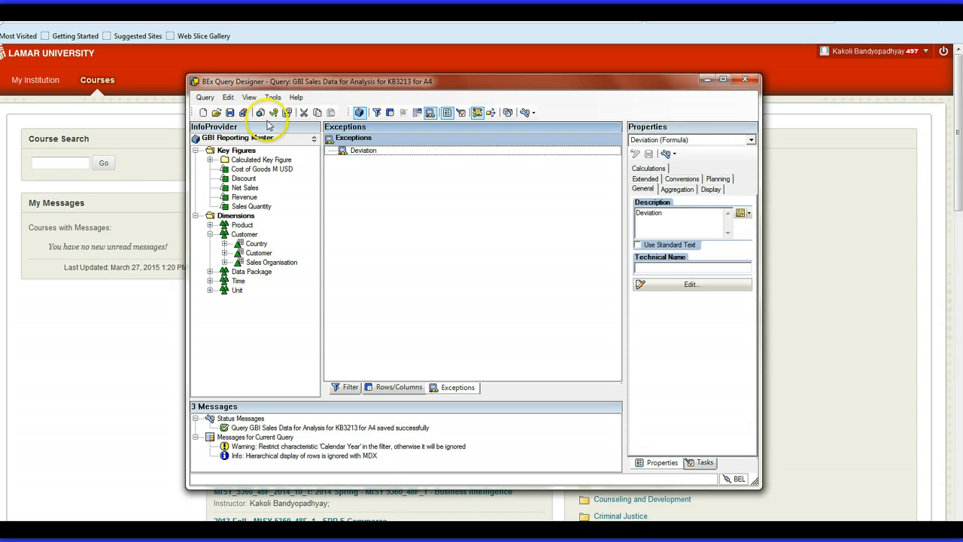
{"action": "left_click", "coordinate": [261, 114]}
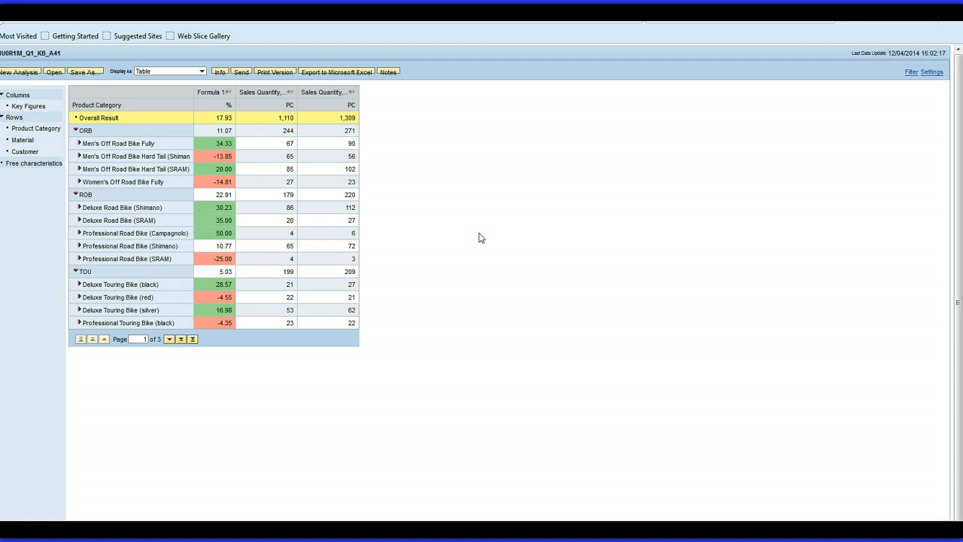
{"action": "left_click", "coordinate": [424, 91]}
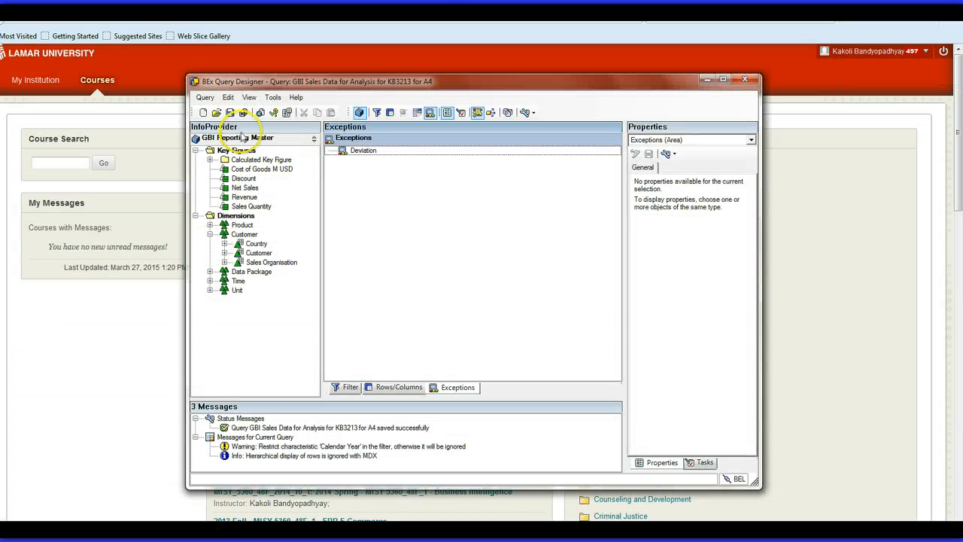
Check the query's filter, row/column layout and exceptions while saving it again, and execute the query on the web.
{"action": "left_click", "coordinate": [246, 115]}
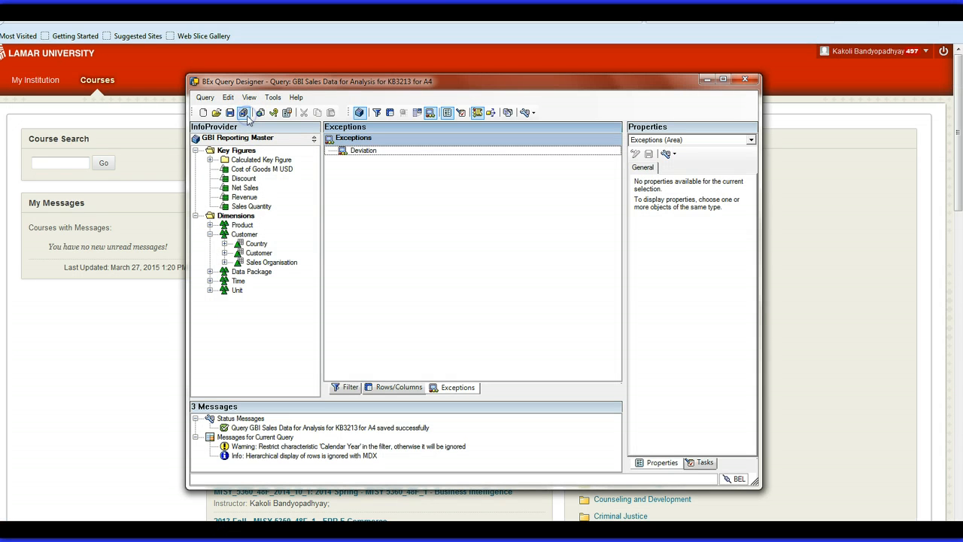
{"action": "left_click", "coordinate": [345, 390]}
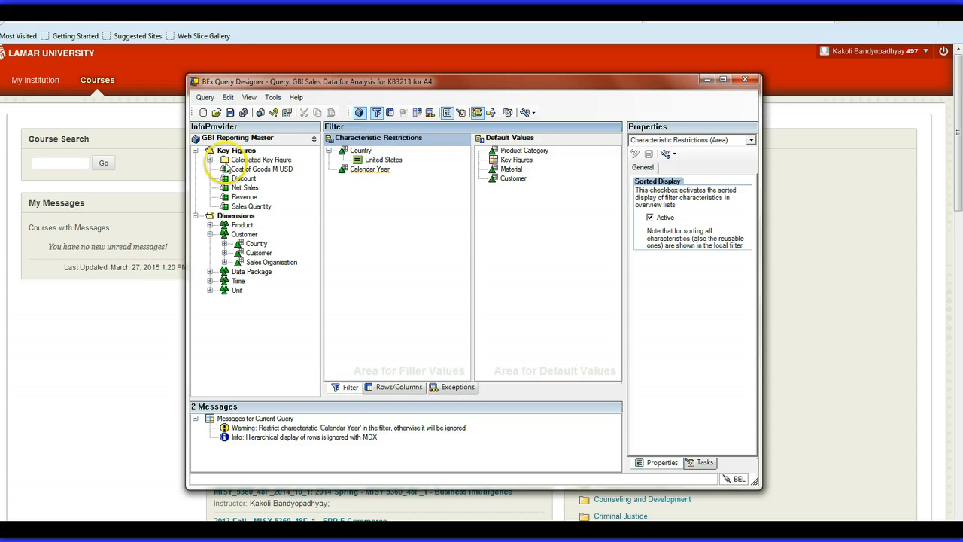
{"action": "left_click", "coordinate": [229, 113]}
{"action": "left_click", "coordinate": [380, 386]}
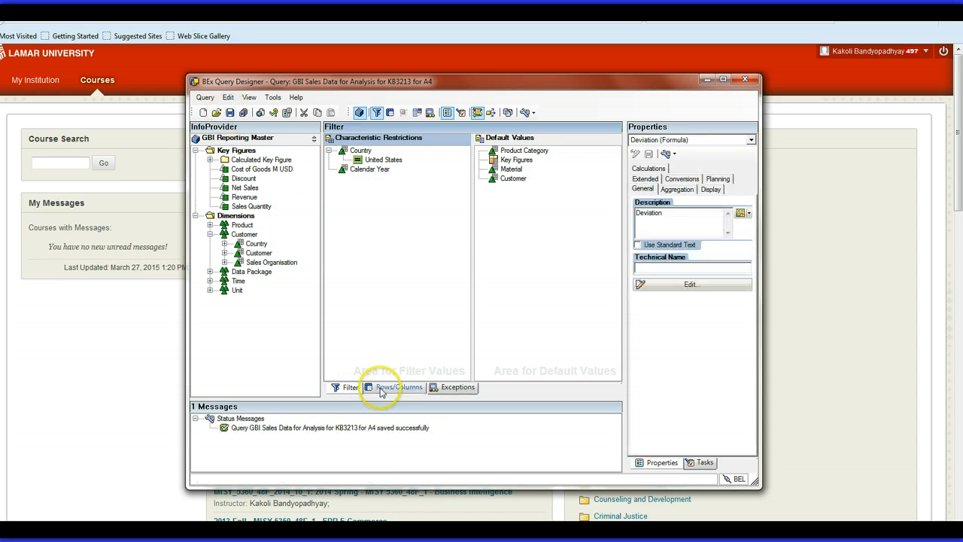
{"action": "left_click", "coordinate": [229, 113]}
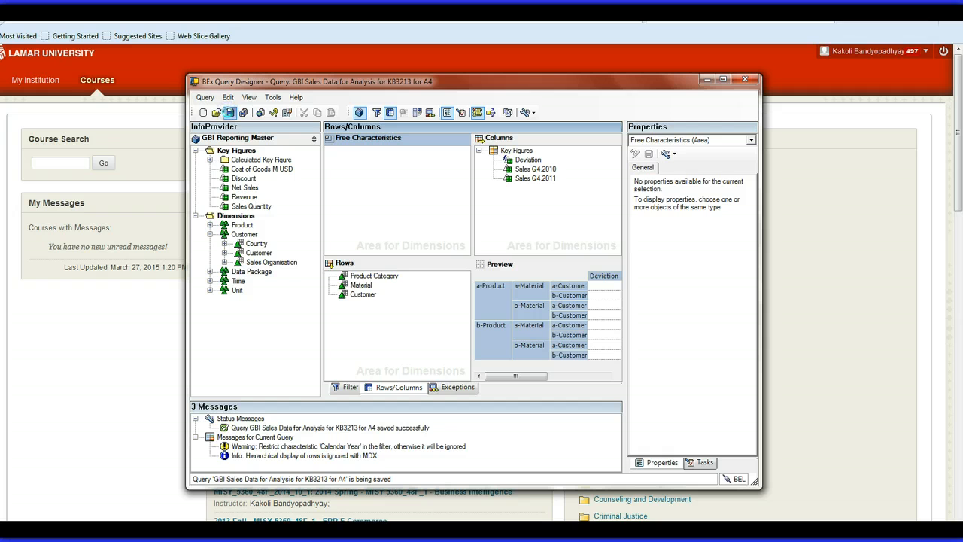
{"action": "left_click", "coordinate": [451, 387]}
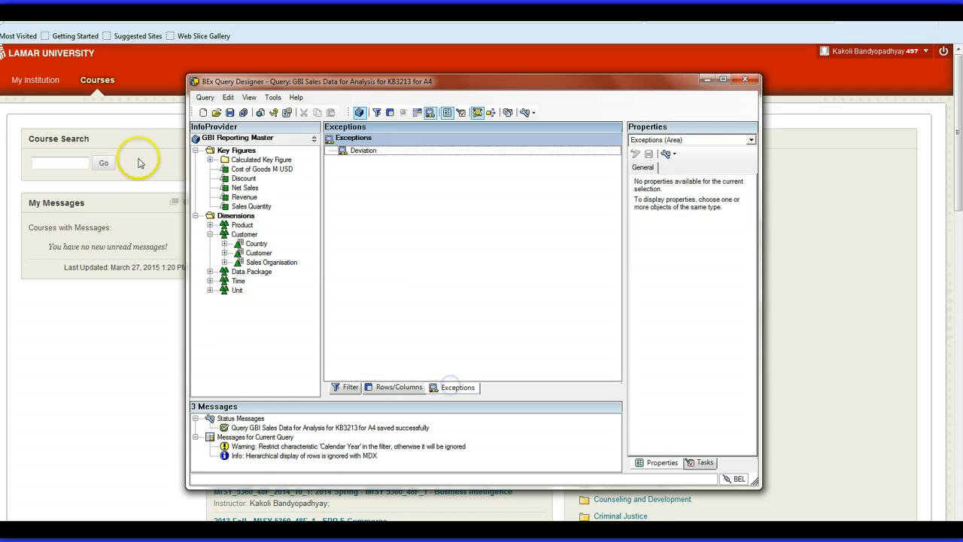
{"action": "left_click", "coordinate": [230, 112]}
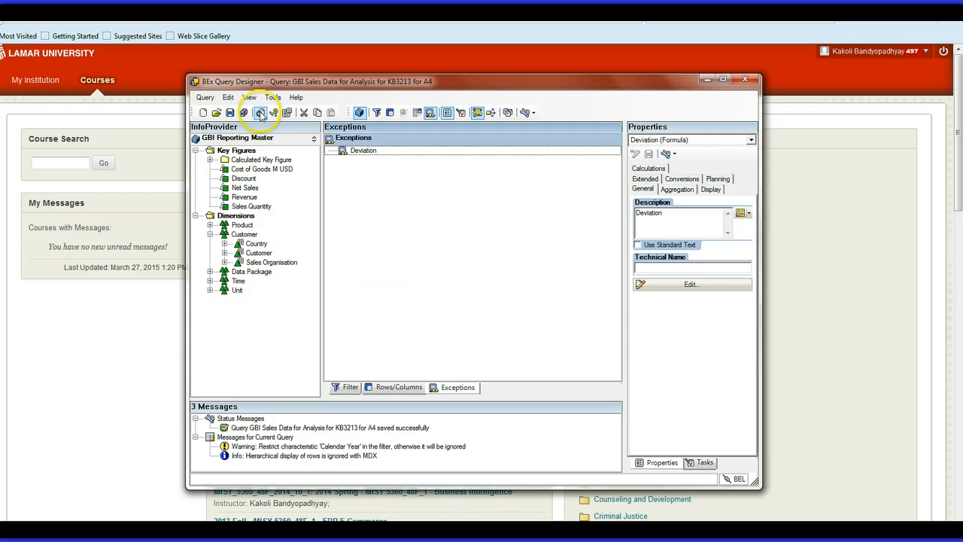
{"action": "left_click", "coordinate": [260, 112]}
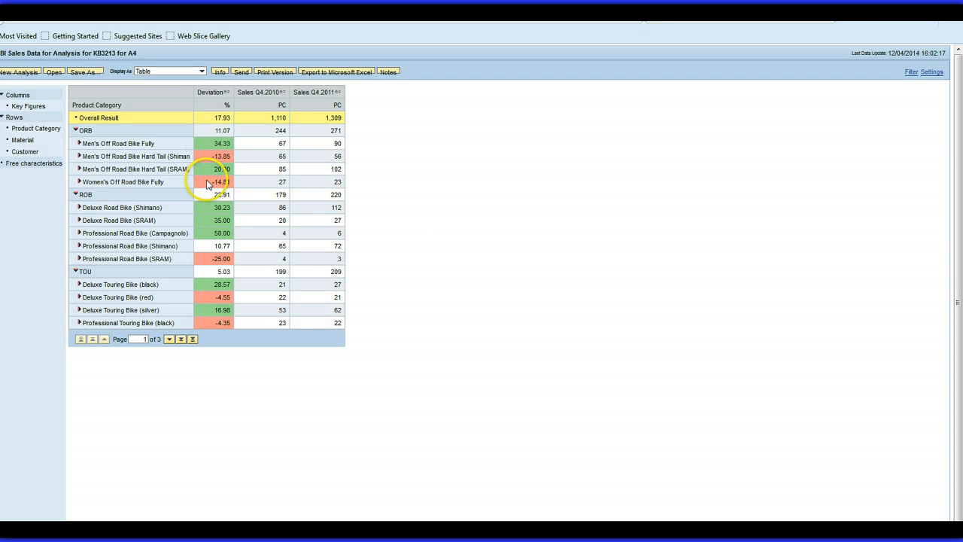
Go through the result table down to the last product, examining each product's Deviation value and its good or bad highlighting.
{"action": "left_click", "coordinate": [169, 339]}
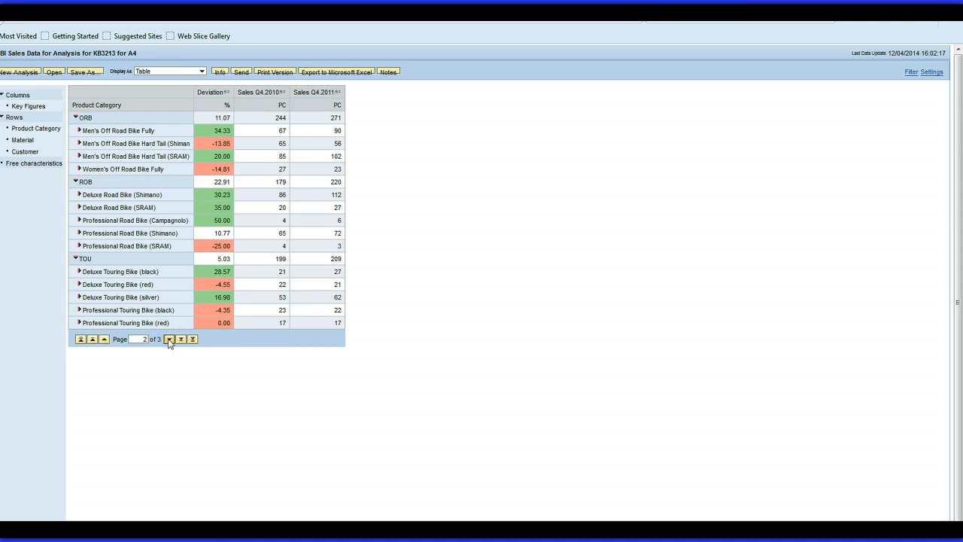
{"action": "left_click", "coordinate": [170, 339]}
{"action": "left_click", "coordinate": [169, 340]}
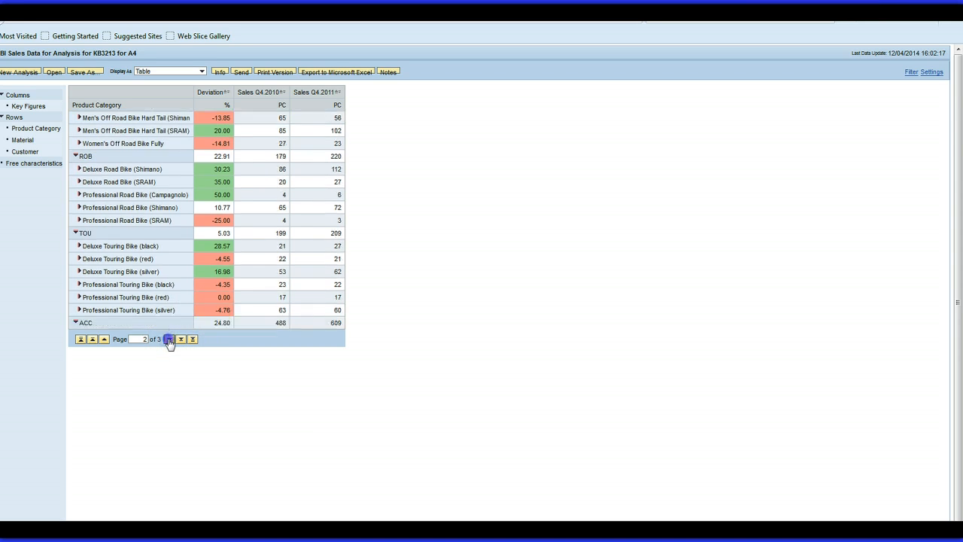
{"action": "left_click", "coordinate": [169, 340]}
{"action": "left_click", "coordinate": [169, 340]}
{"action": "left_click", "coordinate": [169, 339]}
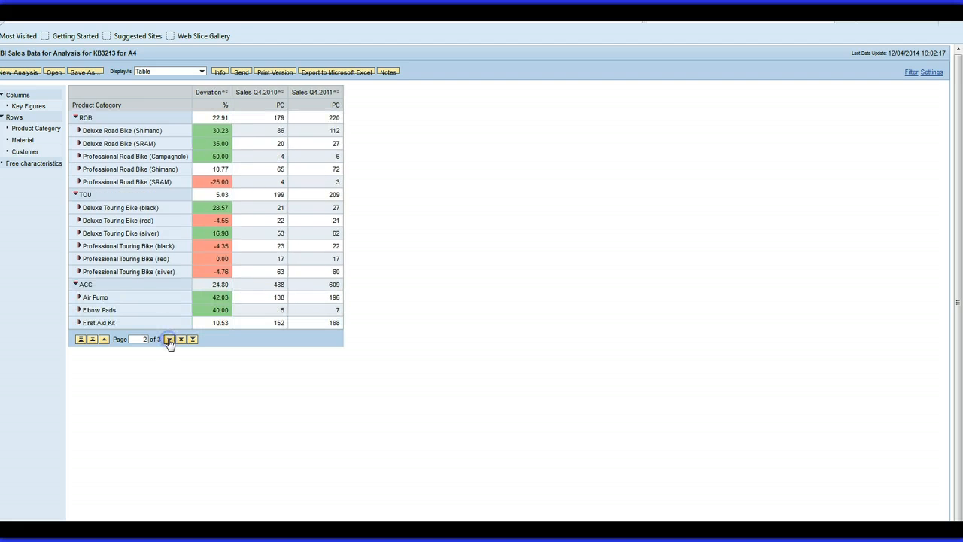
{"action": "left_click", "coordinate": [169, 339]}
{"action": "left_click", "coordinate": [170, 340]}
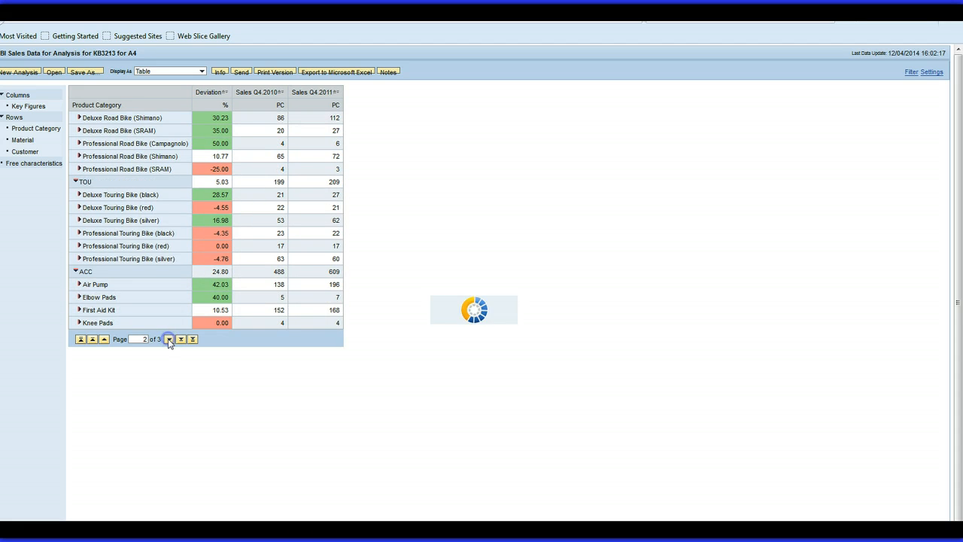
{"action": "left_click", "coordinate": [170, 339]}
{"action": "left_click", "coordinate": [169, 339]}
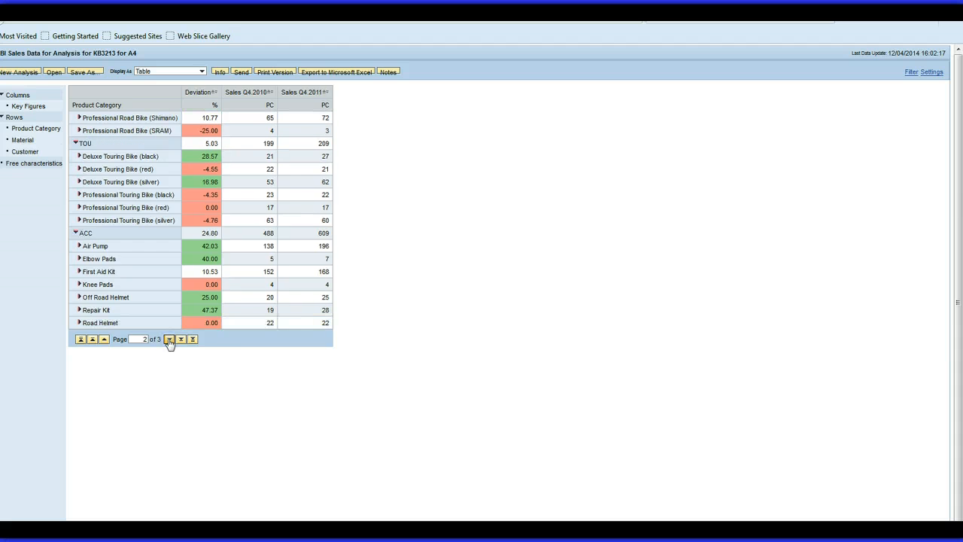
{"action": "left_click", "coordinate": [170, 339]}
{"action": "left_click", "coordinate": [169, 340]}
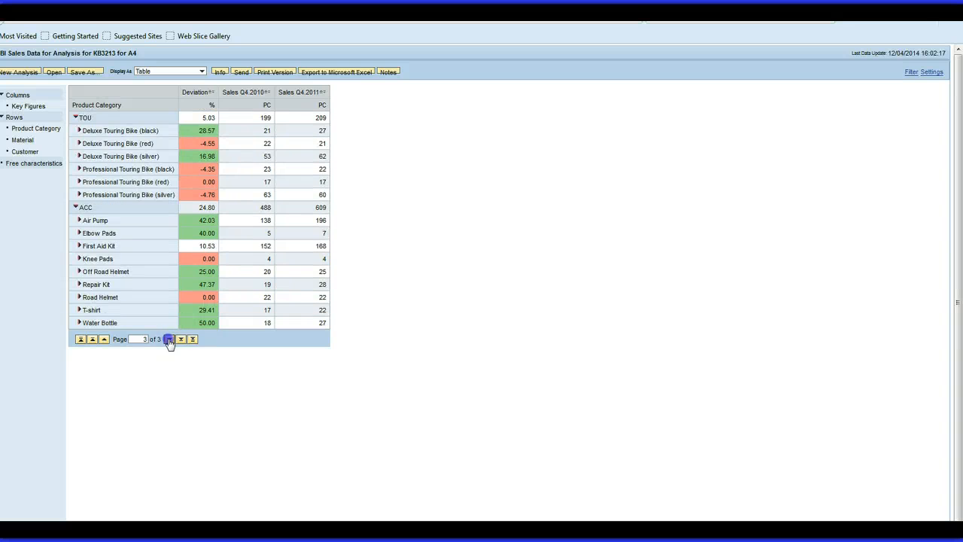
{"action": "left_click", "coordinate": [170, 339]}
{"action": "left_click", "coordinate": [169, 339]}
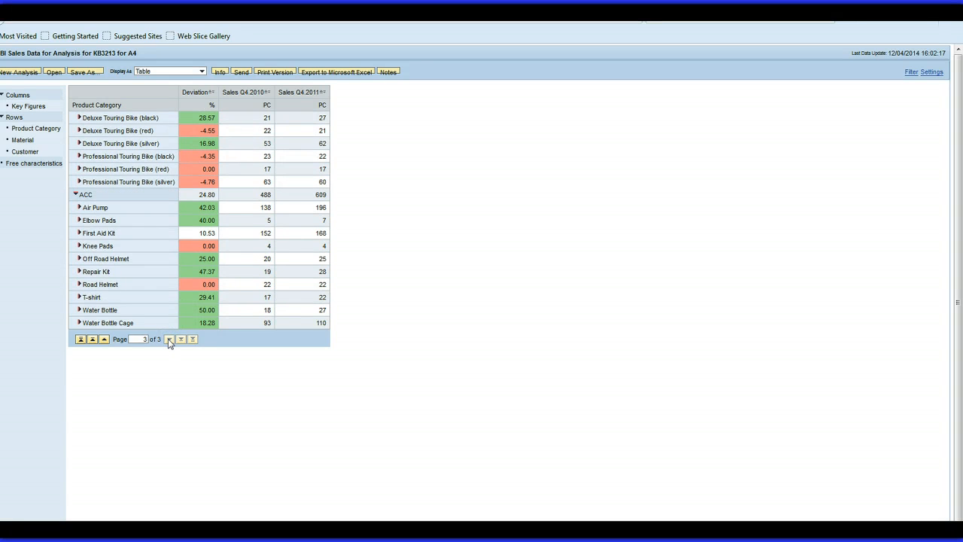
{"action": "left_click", "coordinate": [168, 339]}
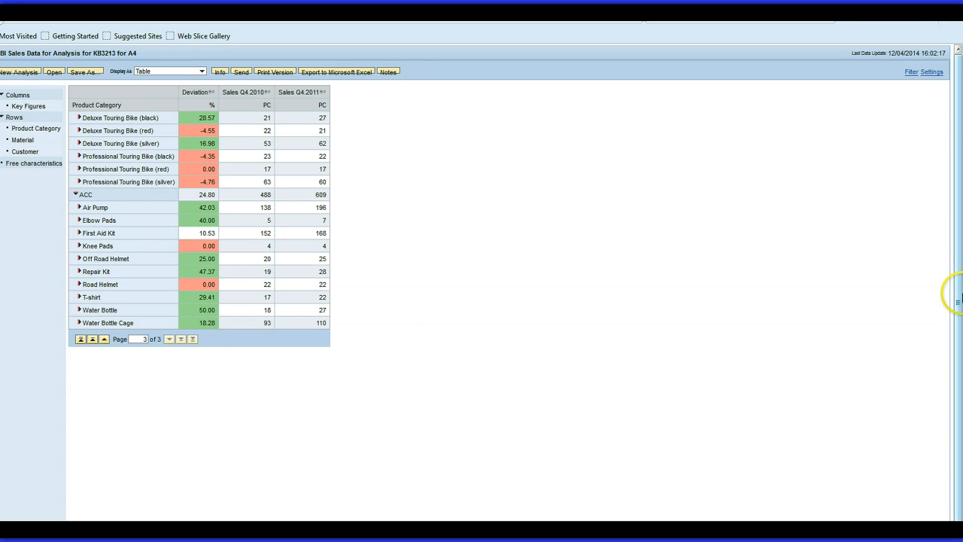
Go back up through the result table to the off-road bikes, comparing the products' highest and lowest Deviation values.
{"action": "left_click", "coordinate": [103, 340]}
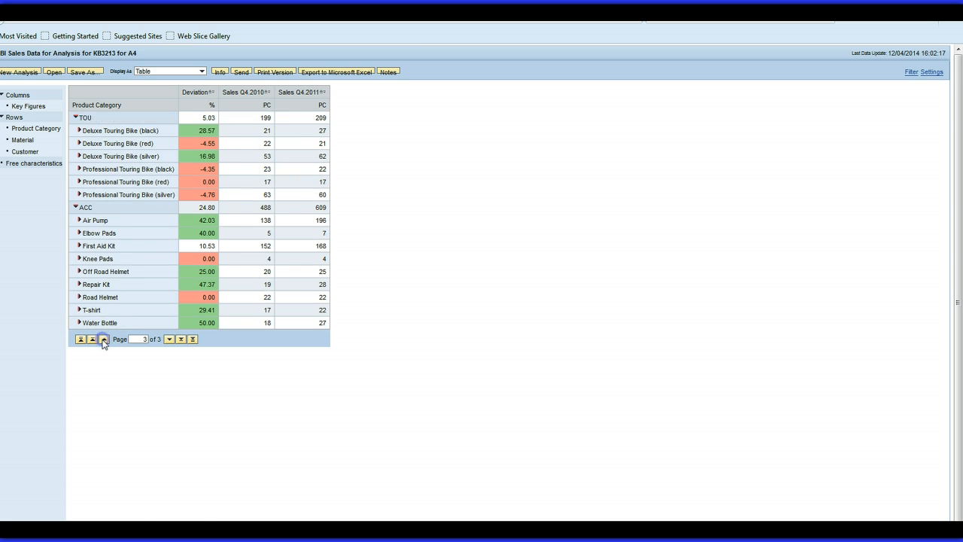
{"action": "left_click", "coordinate": [104, 340]}
{"action": "left_click", "coordinate": [104, 340]}
{"action": "left_click", "coordinate": [104, 340]}
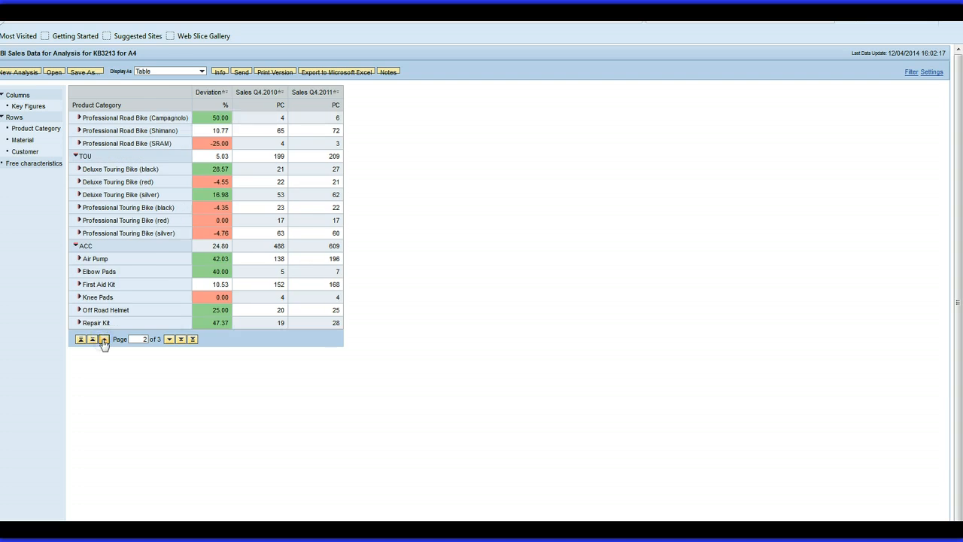
{"action": "left_click", "coordinate": [104, 340]}
{"action": "left_click", "coordinate": [103, 340]}
{"action": "left_click", "coordinate": [104, 340]}
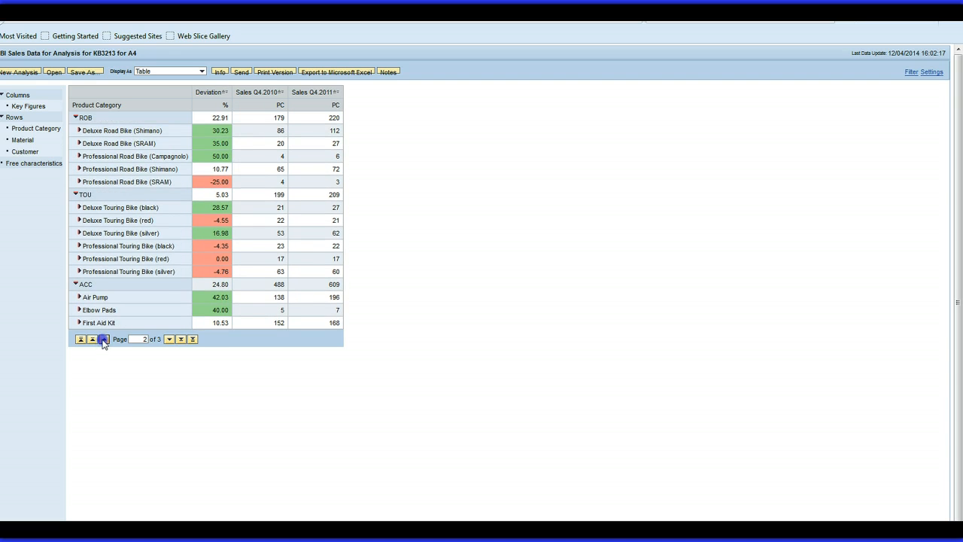
{"action": "left_click", "coordinate": [104, 340]}
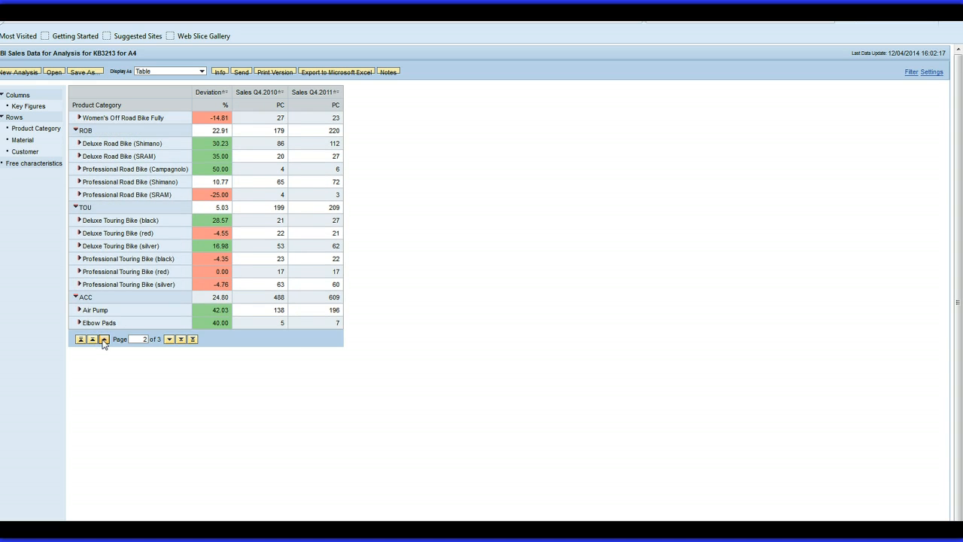
{"action": "left_click", "coordinate": [103, 340]}
{"action": "left_click", "coordinate": [103, 340]}
{"action": "left_click", "coordinate": [104, 340]}
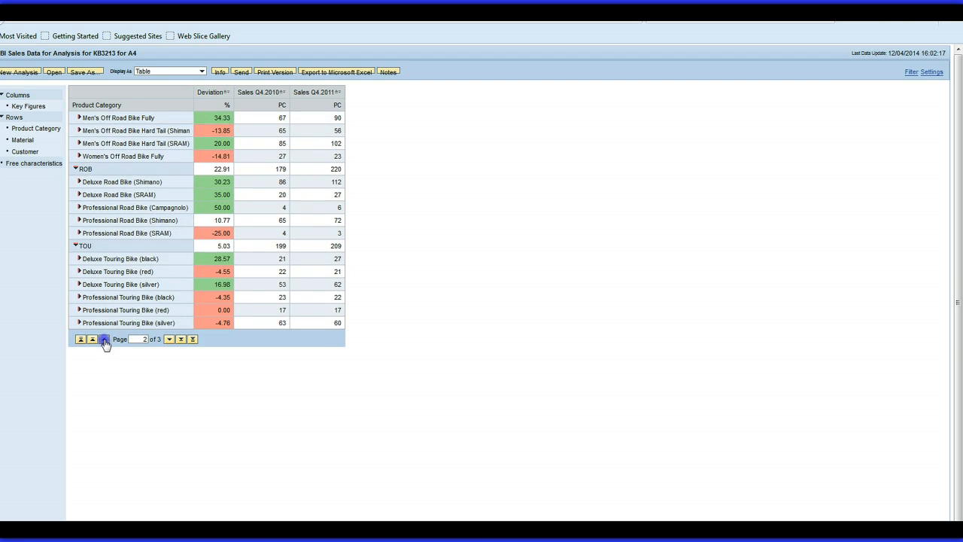
{"action": "left_click", "coordinate": [104, 340]}
{"action": "left_click", "coordinate": [104, 340]}
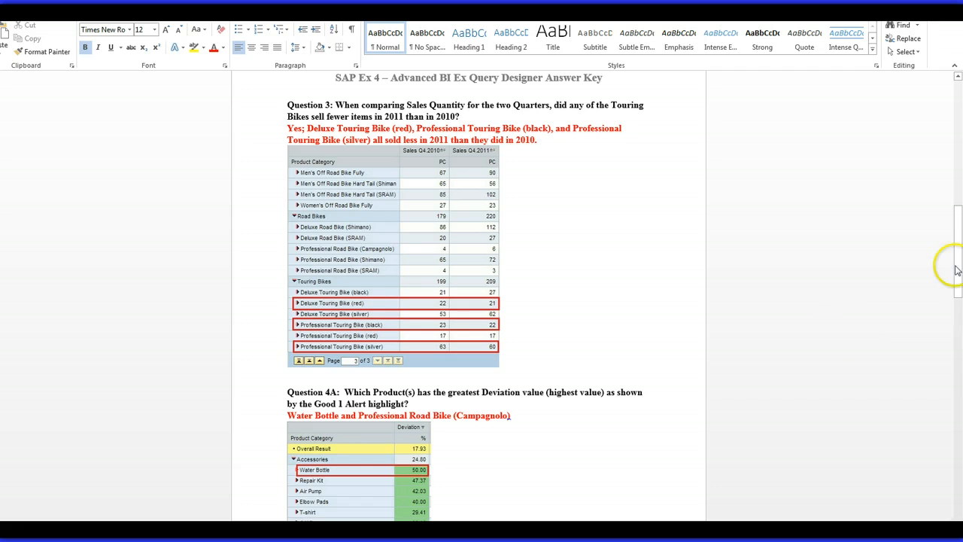
Switch to the answer key document in Word and read Questions 4A and 4B on the highest and lowest Deviation values.
{"action": "left_click_drag", "start_coordinate": [957, 255], "coordinate": [960, 284]}
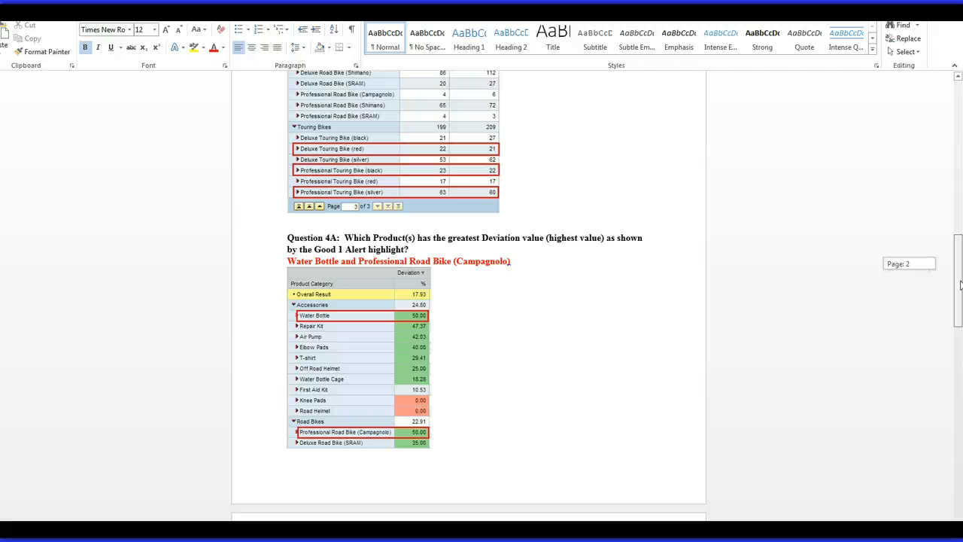
{"action": "left_click_drag", "start_coordinate": [960, 285], "coordinate": [959, 308]}
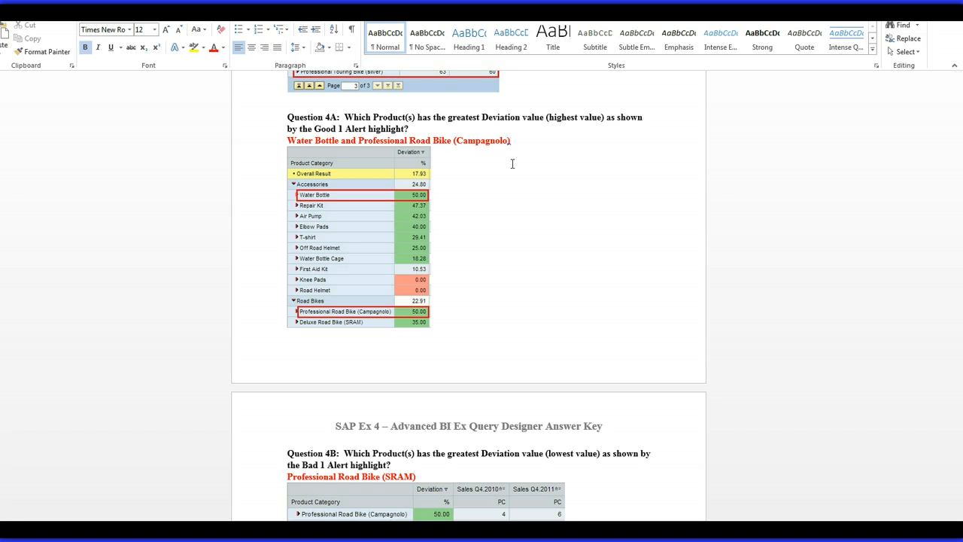
{"action": "mouse_move", "coordinate": [957, 291]}
{"action": "left_mouse_down"}
{"action": "mouse_move", "coordinate": [960, 309]}
{"action": "mouse_move", "coordinate": [954, 283]}
{"action": "left_mouse_up"}
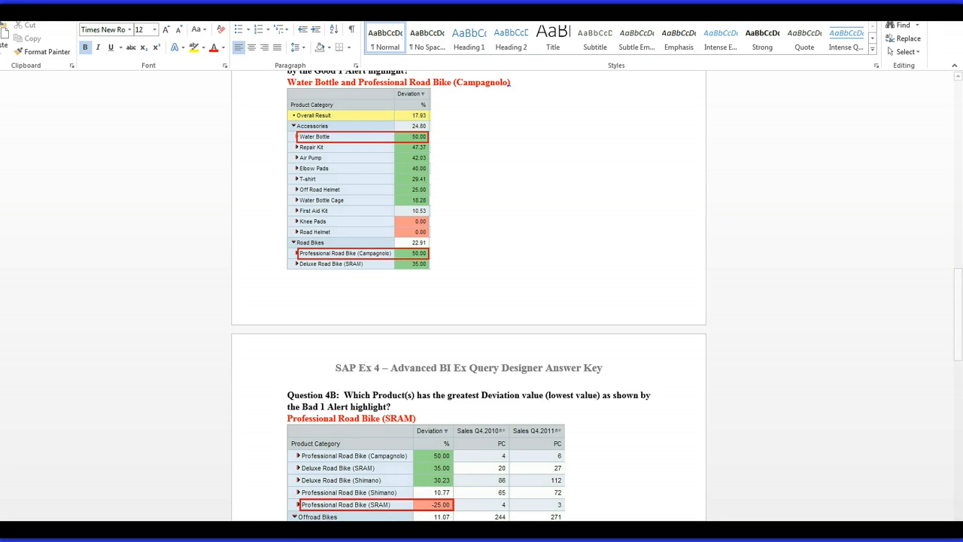
Switch to the BEx Query Designer and remove Product Category from the query's rows.
{"action": "mouse_move", "coordinate": [289, 536]}
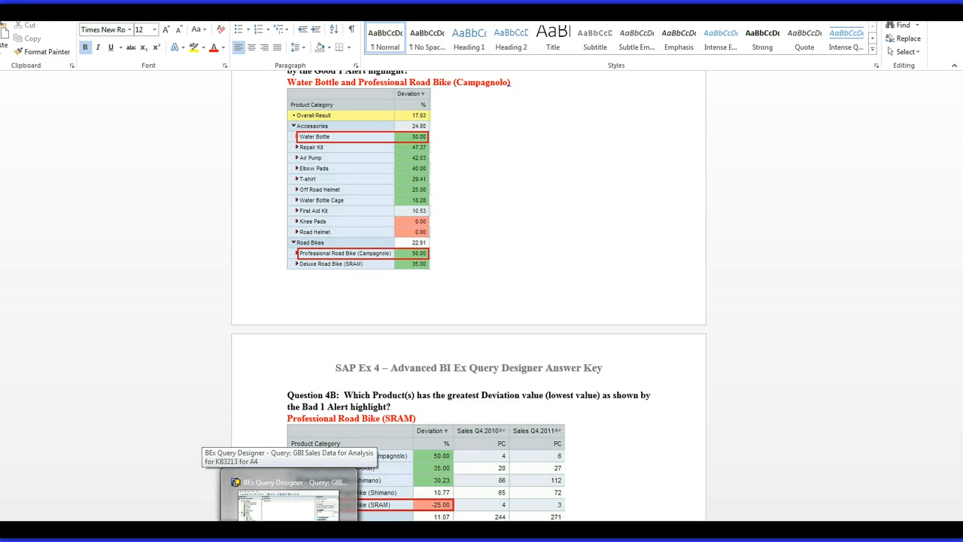
{"action": "left_click", "coordinate": [288, 500]}
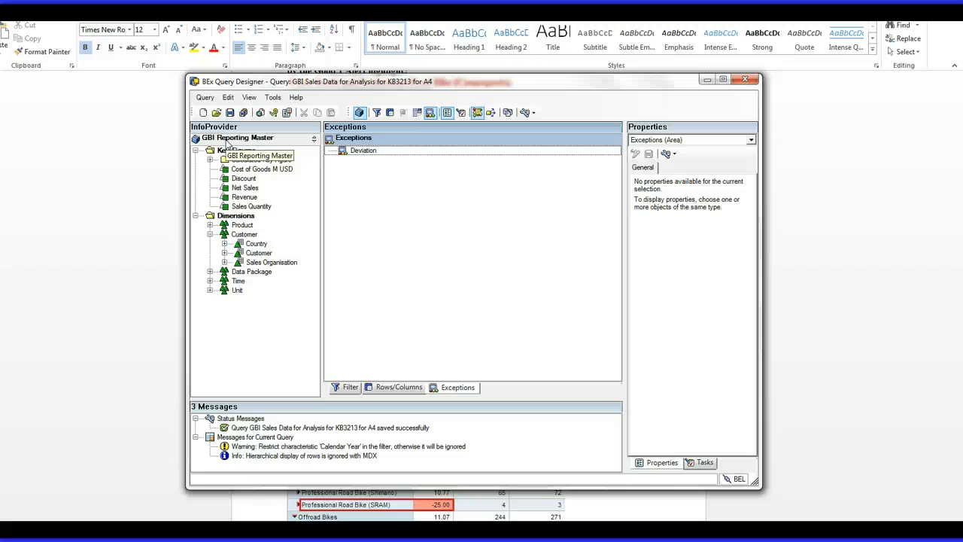
{"action": "left_click", "coordinate": [344, 388]}
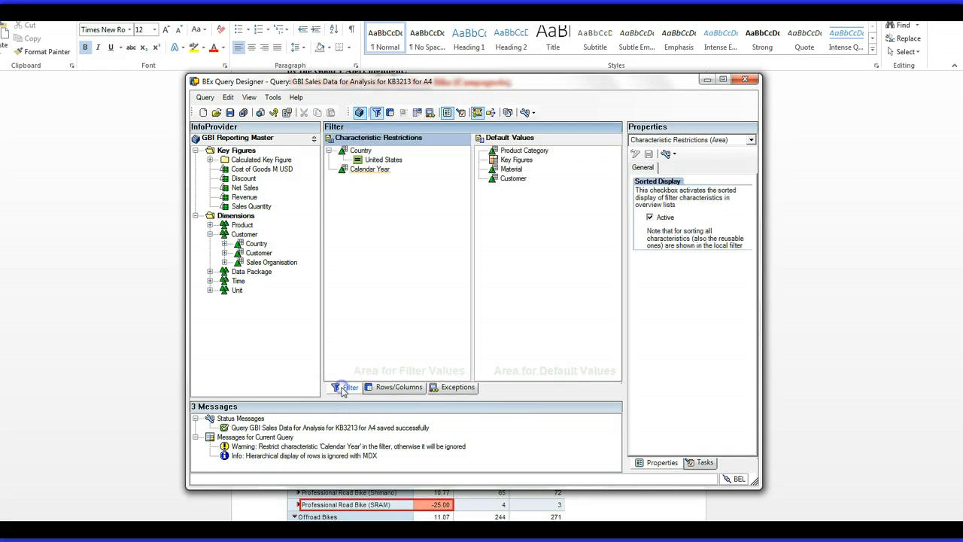
{"action": "left_click", "coordinate": [399, 388]}
{"action": "right_click", "coordinate": [374, 275]}
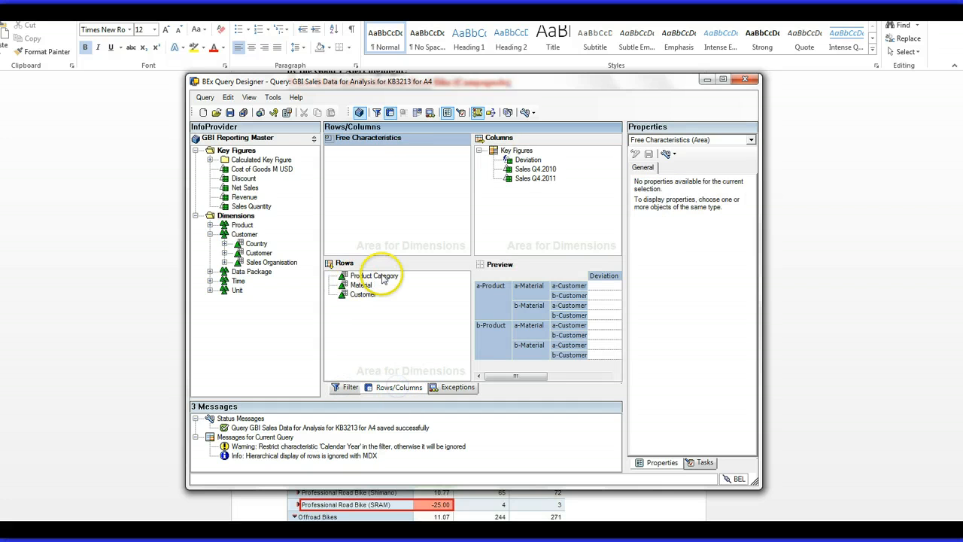
{"action": "left_click", "coordinate": [400, 331]}
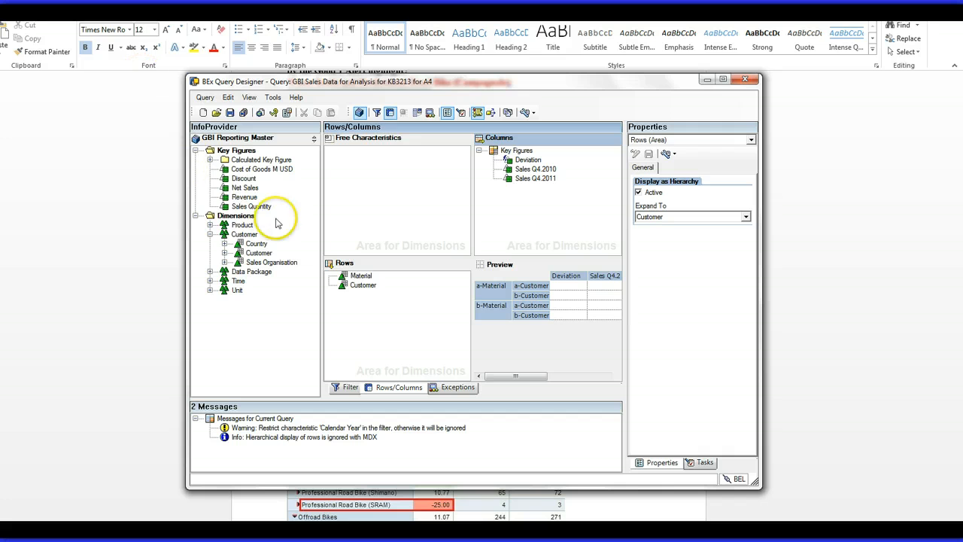
Add the Revenue key figure to the columns below Sales Q4.2011 and open the query's conditions.
{"action": "left_click_drag", "start_coordinate": [244, 197], "coordinate": [529, 201]}
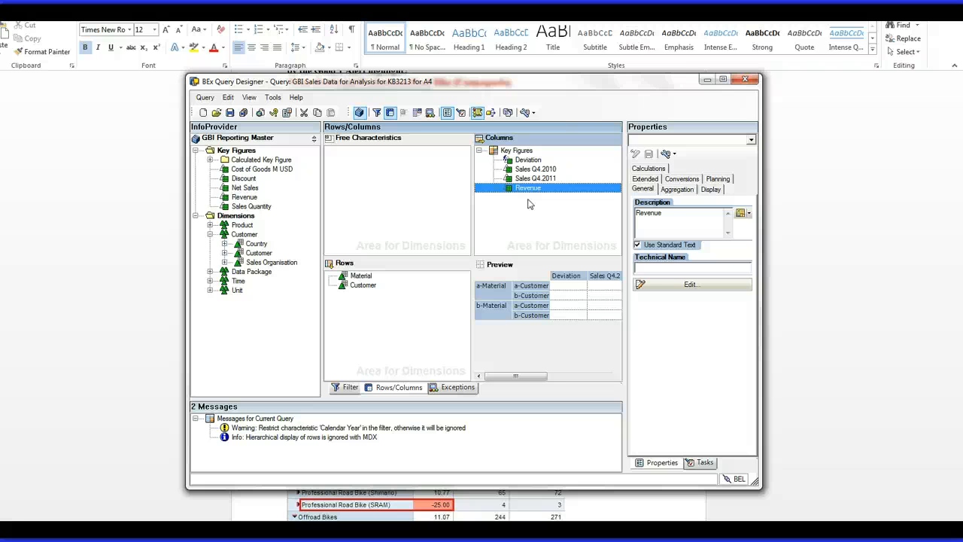
{"action": "left_click", "coordinate": [417, 115]}
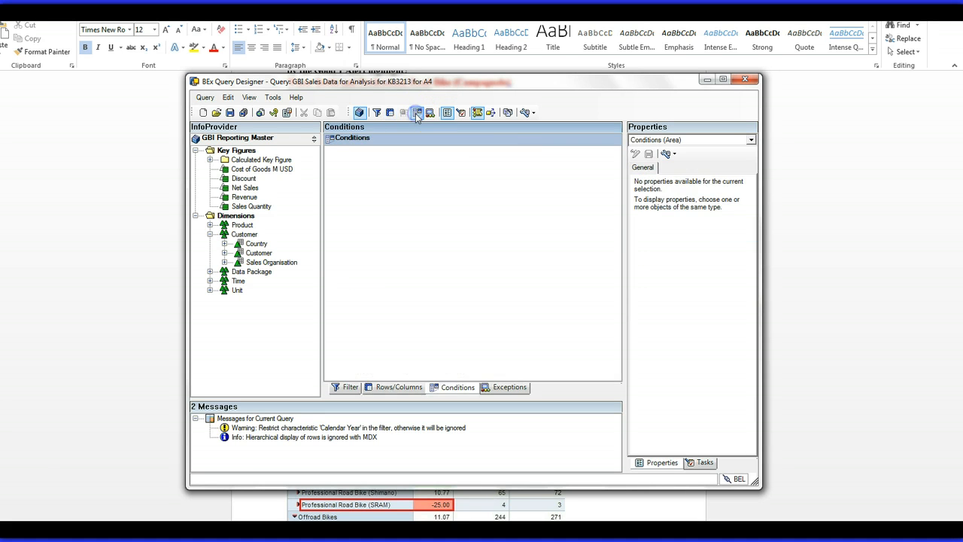
Create a new condition in the query and set its description to Top 5 Products.
{"action": "left_click", "coordinate": [377, 143]}
{"action": "left_click", "coordinate": [398, 148]}
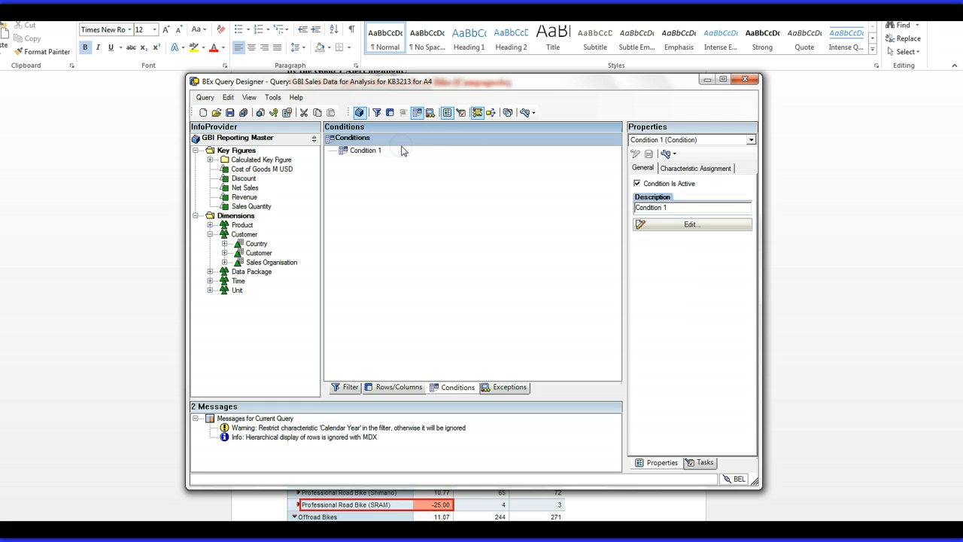
{"action": "left_click", "coordinate": [402, 150]}
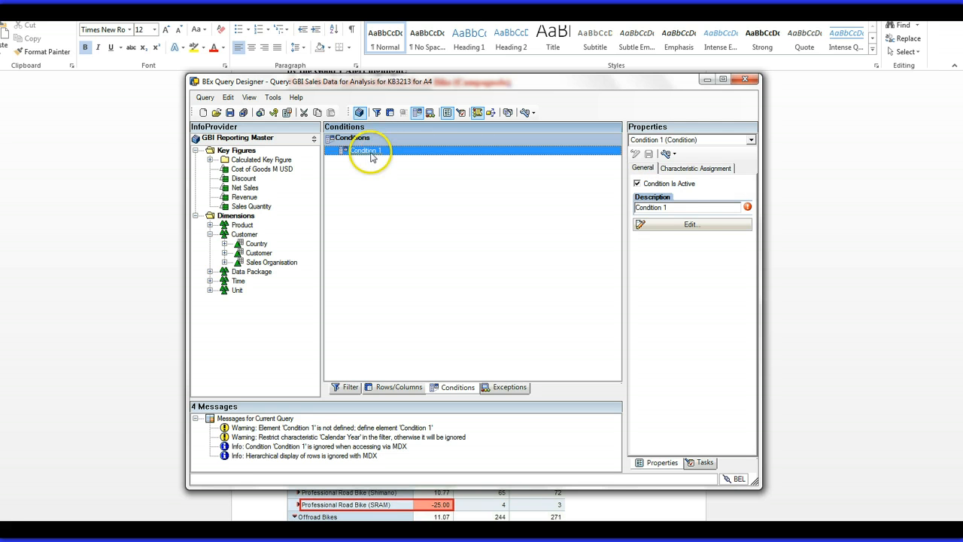
{"action": "left_click", "coordinate": [370, 151]}
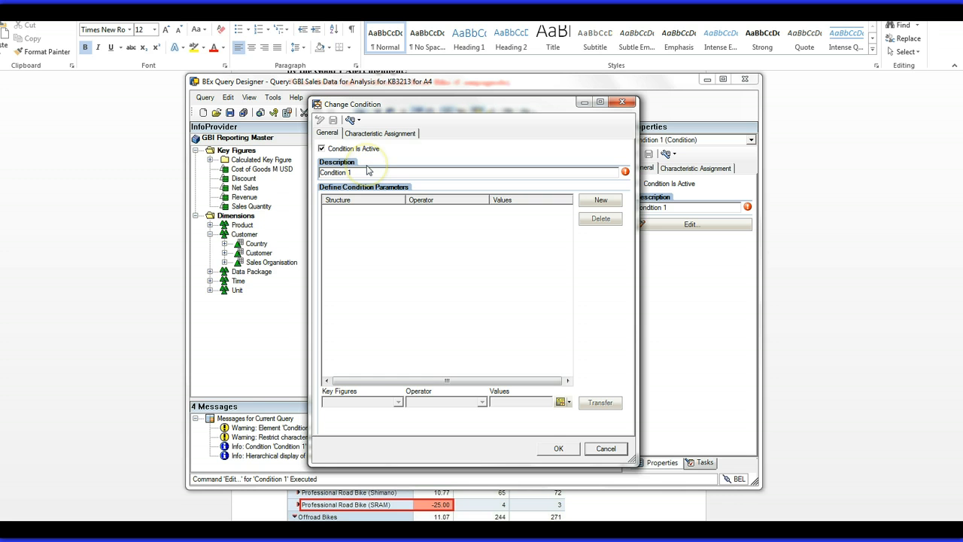
{"action": "left_click_drag", "start_coordinate": [368, 171], "coordinate": [257, 171]}
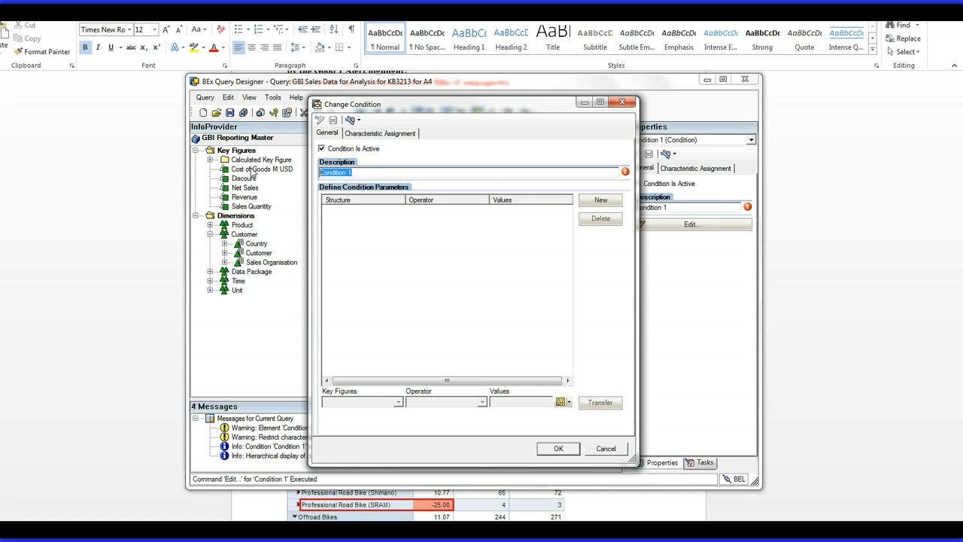
{"action": "type", "text": "Top 5 Products"}
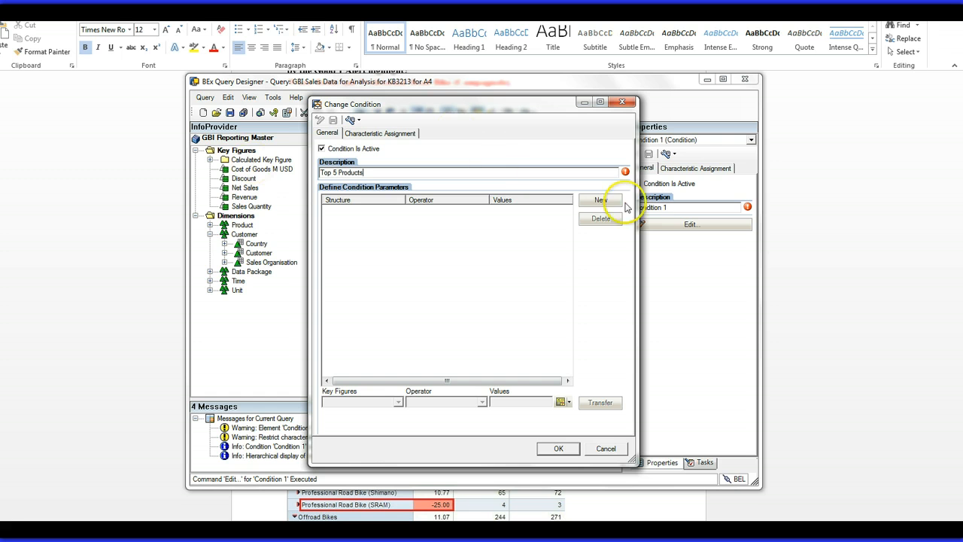
Define the condition's parameter as Revenue with the operator Top N and value 5, and apply the condition.
{"action": "left_click", "coordinate": [602, 200]}
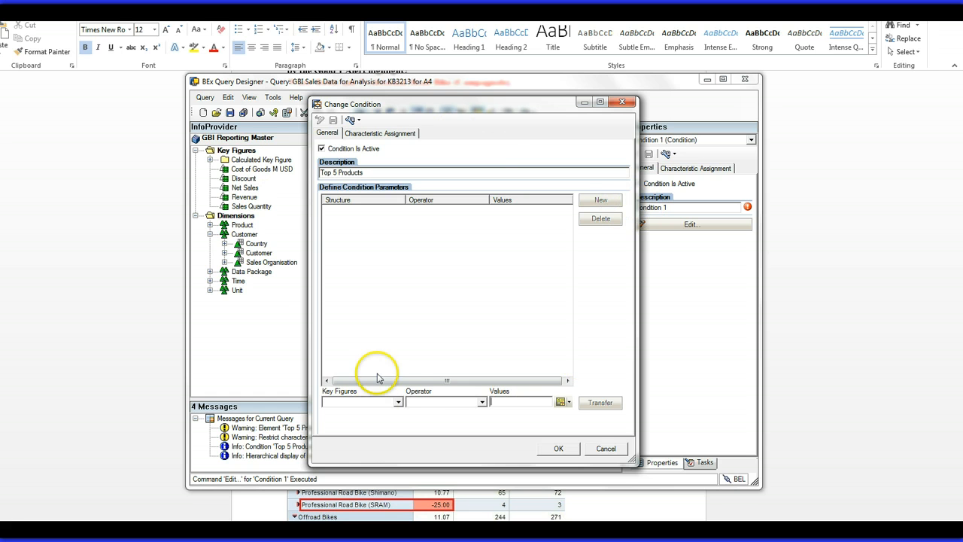
{"action": "left_click", "coordinate": [398, 402]}
{"action": "left_click", "coordinate": [359, 446]}
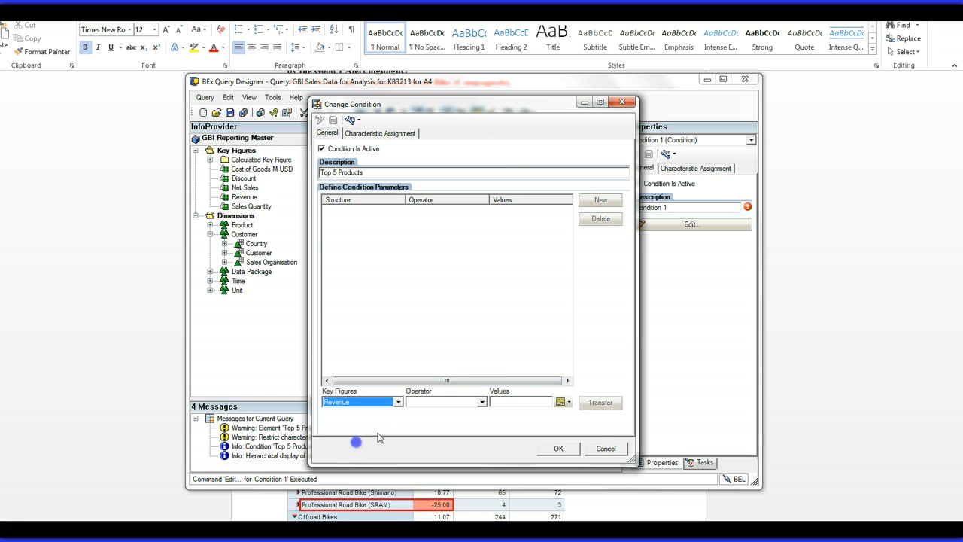
{"action": "left_click", "coordinate": [483, 402]}
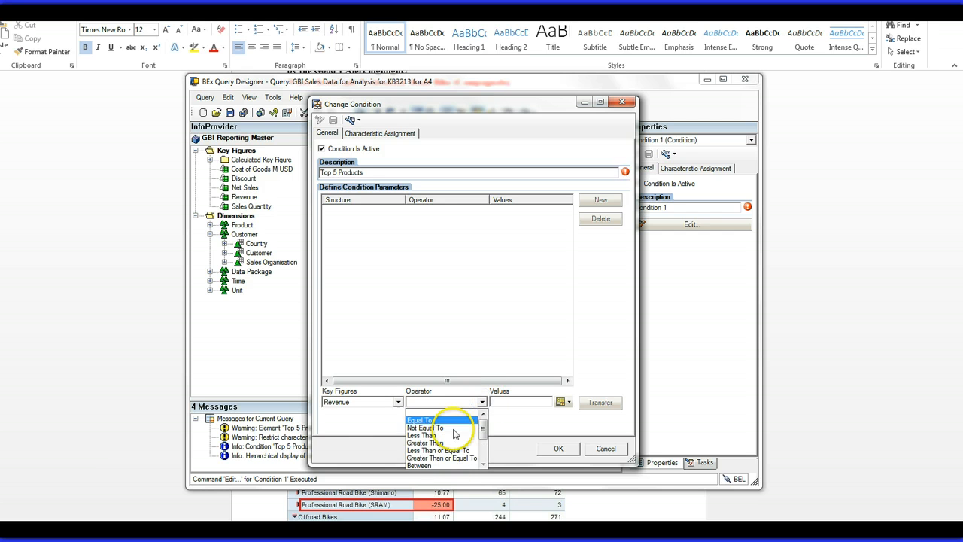
{"action": "left_click_drag", "start_coordinate": [480, 424], "coordinate": [483, 445]}
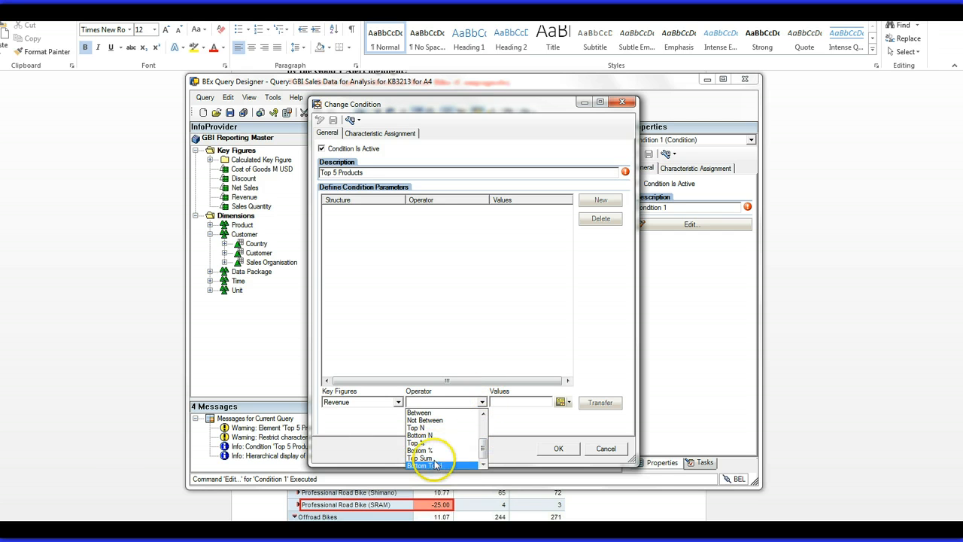
{"action": "left_click", "coordinate": [427, 429]}
{"action": "left_click", "coordinate": [507, 402]}
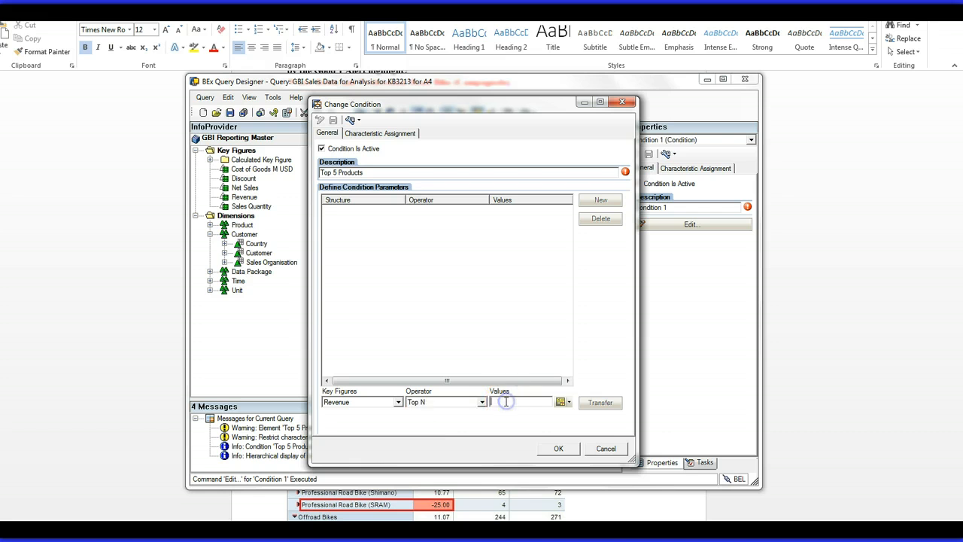
{"action": "type", "text": "5"}
{"action": "left_click", "coordinate": [602, 403]}
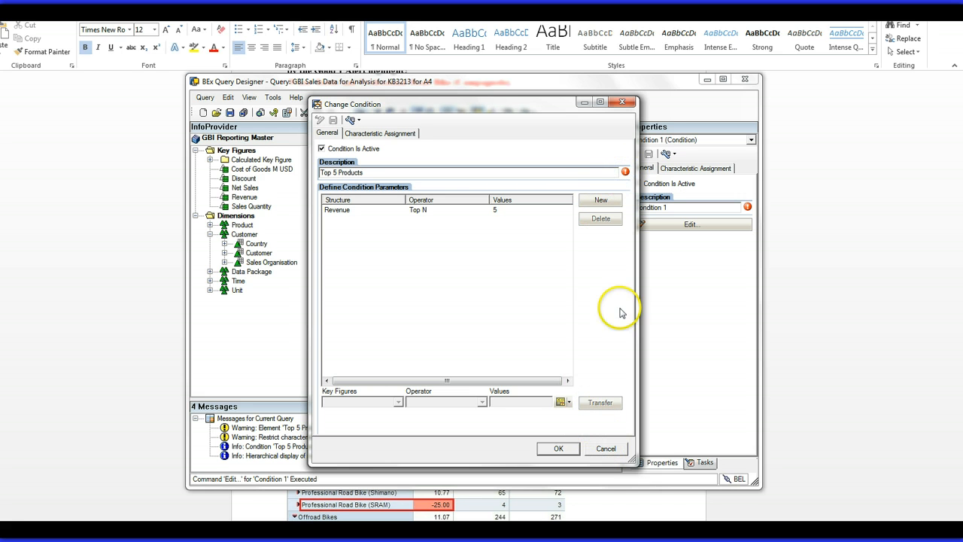
{"action": "left_click", "coordinate": [557, 449]}
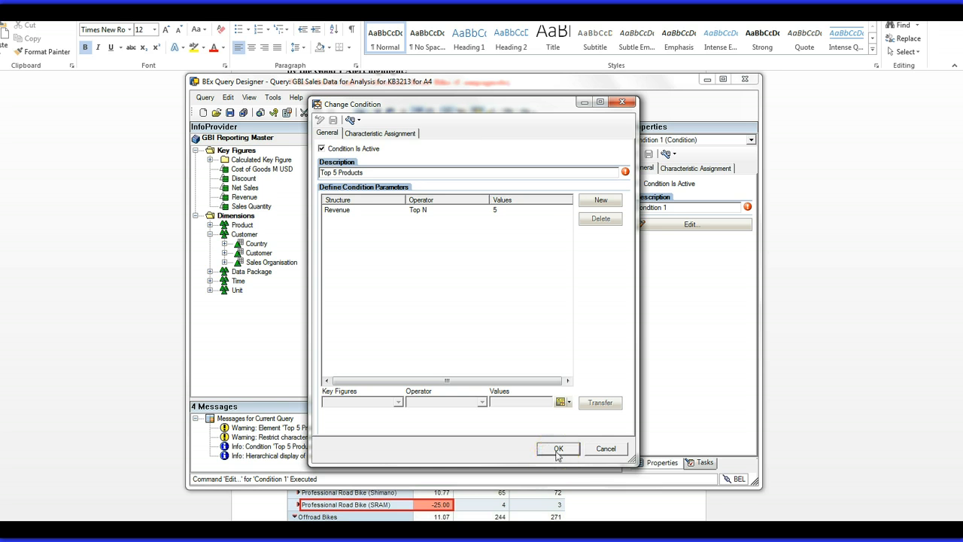
{"action": "left_click", "coordinate": [558, 449]}
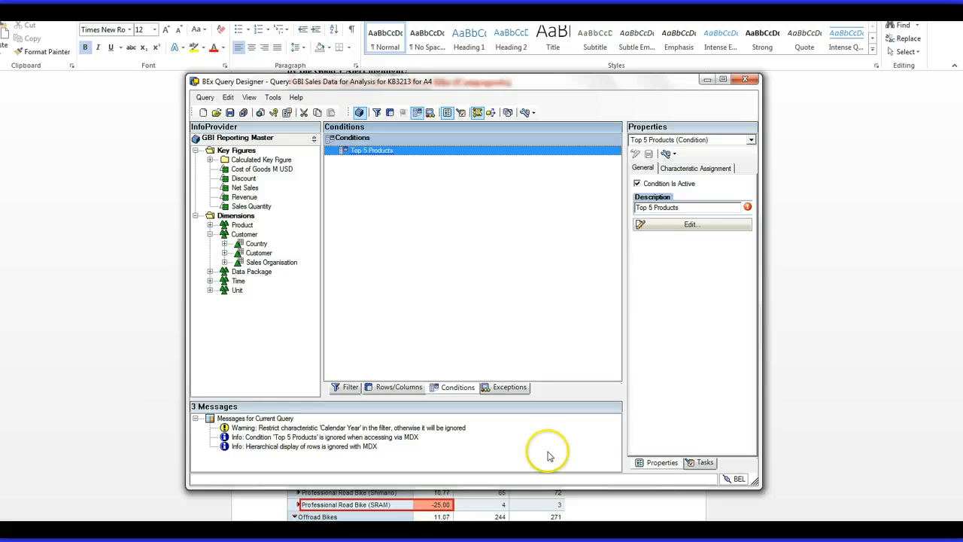
Save the query with its condition and close the outdated result page in the browser.
{"action": "left_click", "coordinate": [230, 112]}
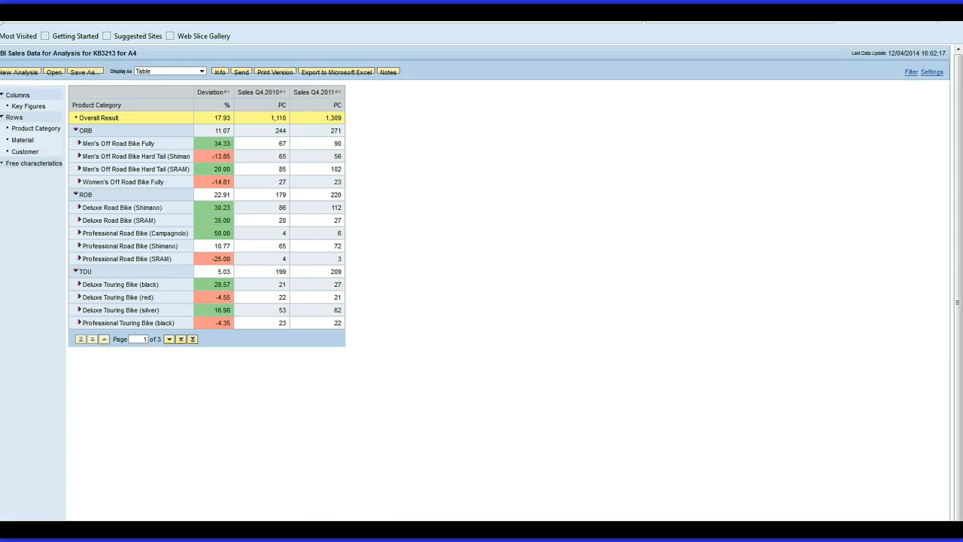
{"action": "key", "text": "ctrl+w"}
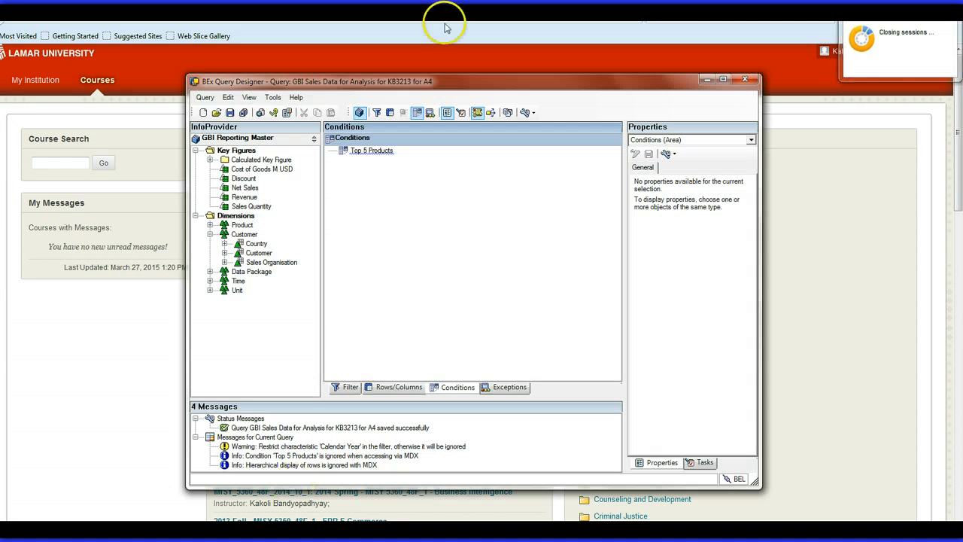
Check the Top 5 Products condition and the query's filter, and try to save the query again.
{"action": "left_click", "coordinate": [368, 151]}
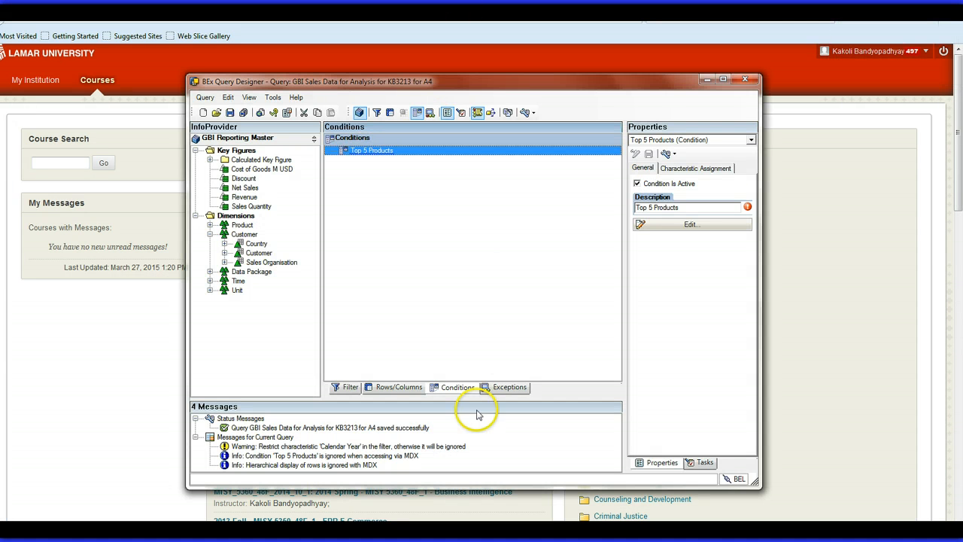
{"action": "left_click", "coordinate": [242, 112]}
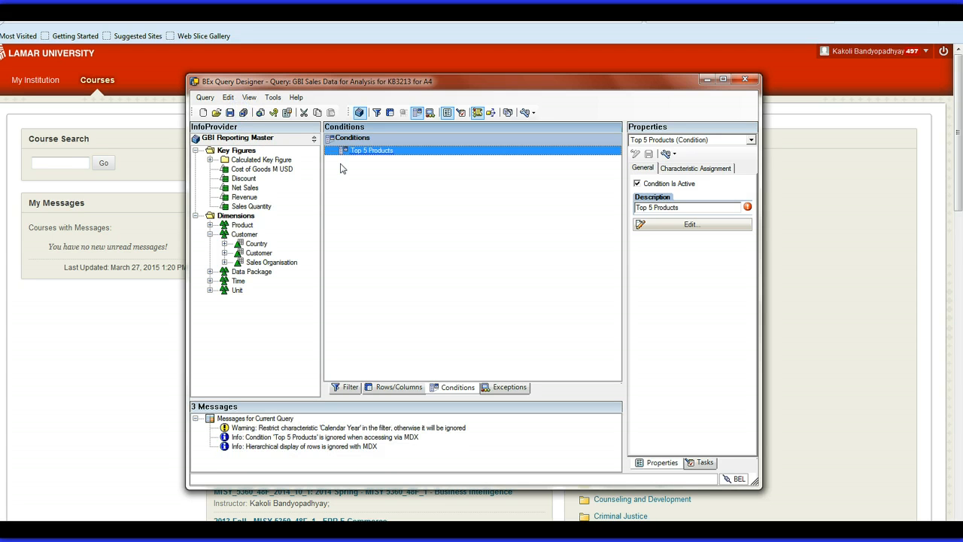
{"action": "mouse_move", "coordinate": [749, 209]}
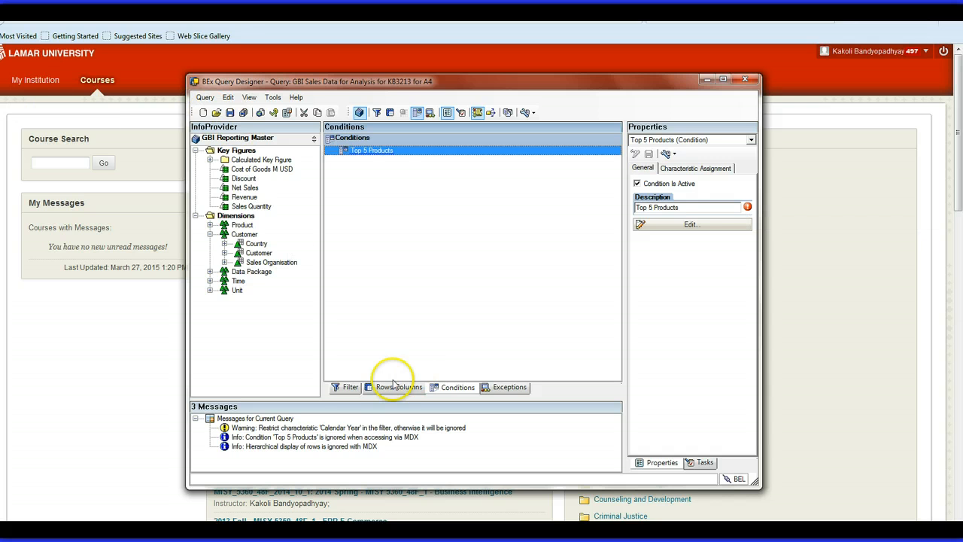
{"action": "left_click", "coordinate": [347, 387]}
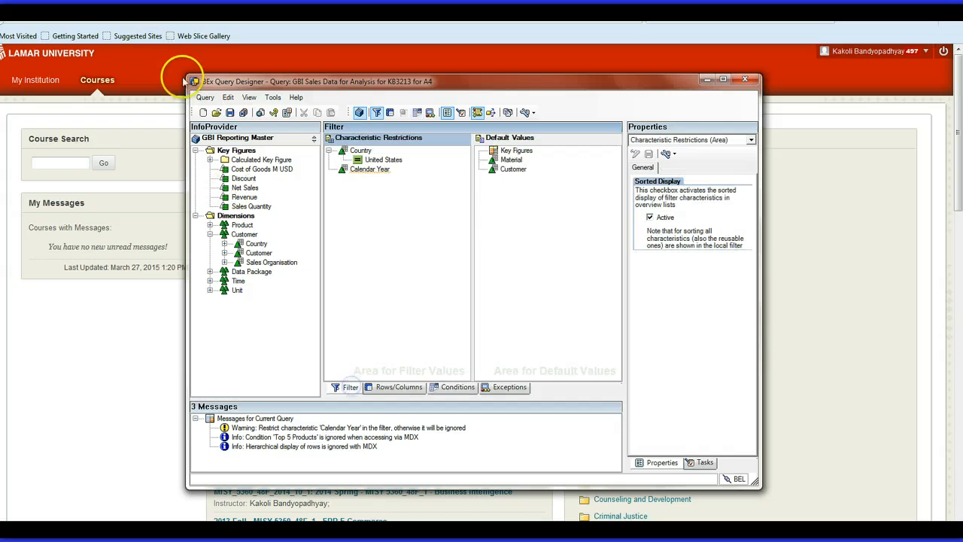
{"action": "left_click", "coordinate": [230, 112]}
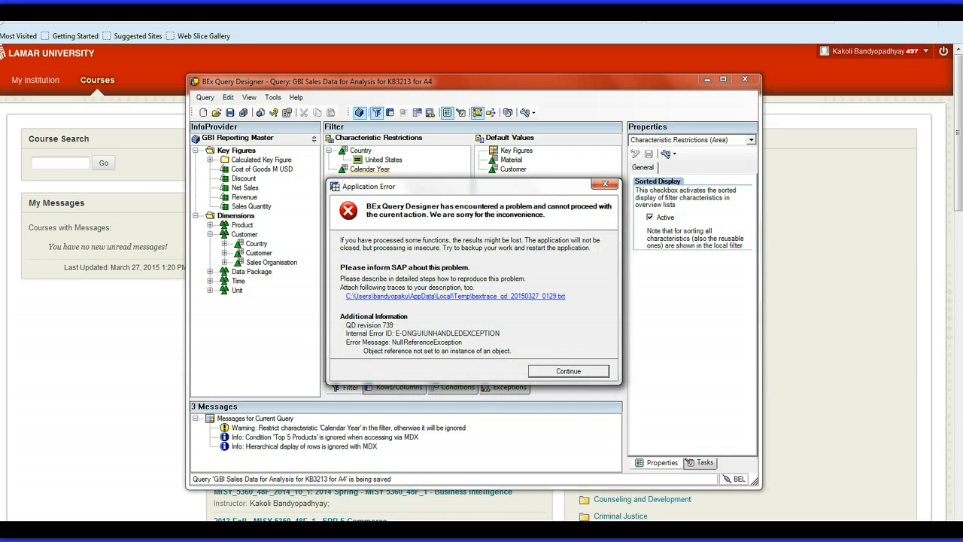
{"action": "left_click", "coordinate": [568, 371]}
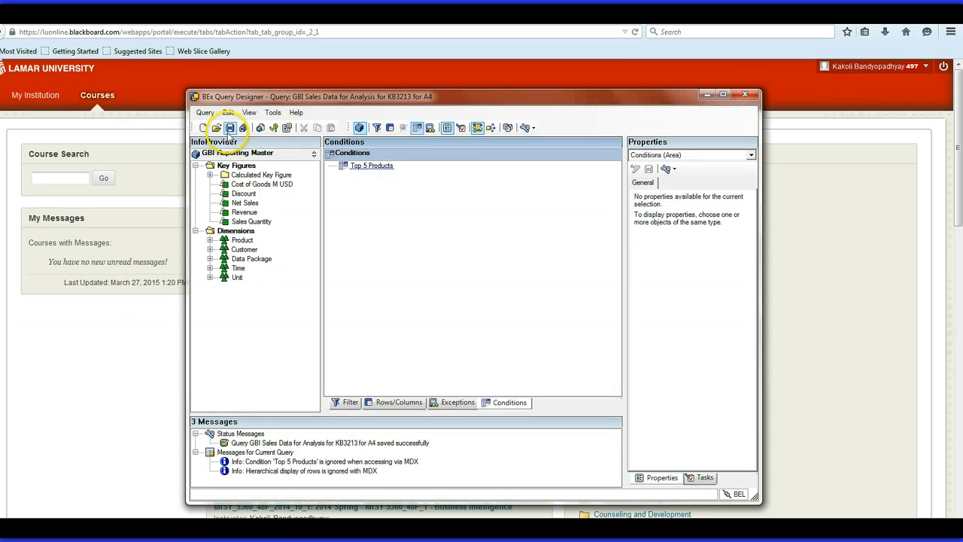
Execute the query in the browser and collapse all five products in the result table to hide their customers.
{"action": "left_click", "coordinate": [258, 128]}
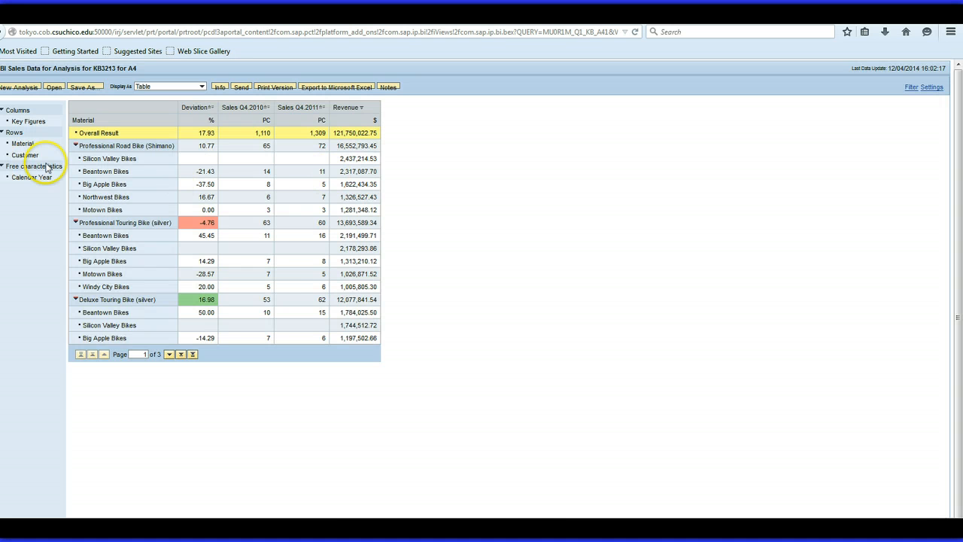
{"action": "left_click", "coordinate": [75, 145]}
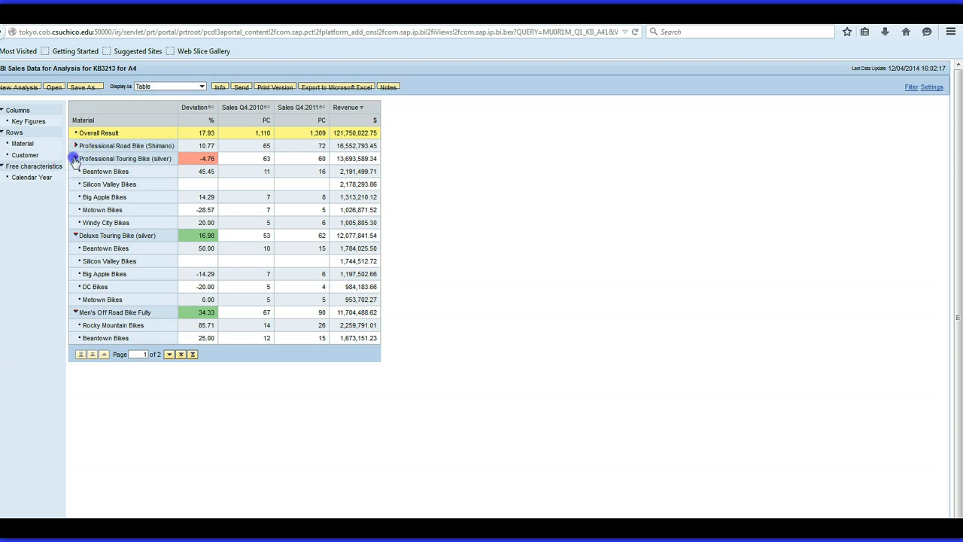
{"action": "left_click", "coordinate": [75, 159]}
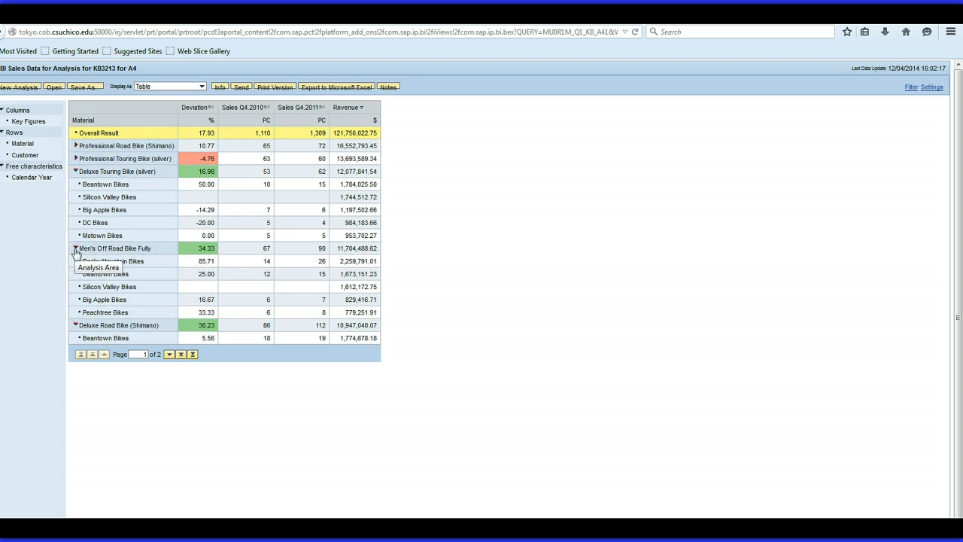
{"action": "left_click", "coordinate": [75, 170]}
{"action": "left_click", "coordinate": [76, 184]}
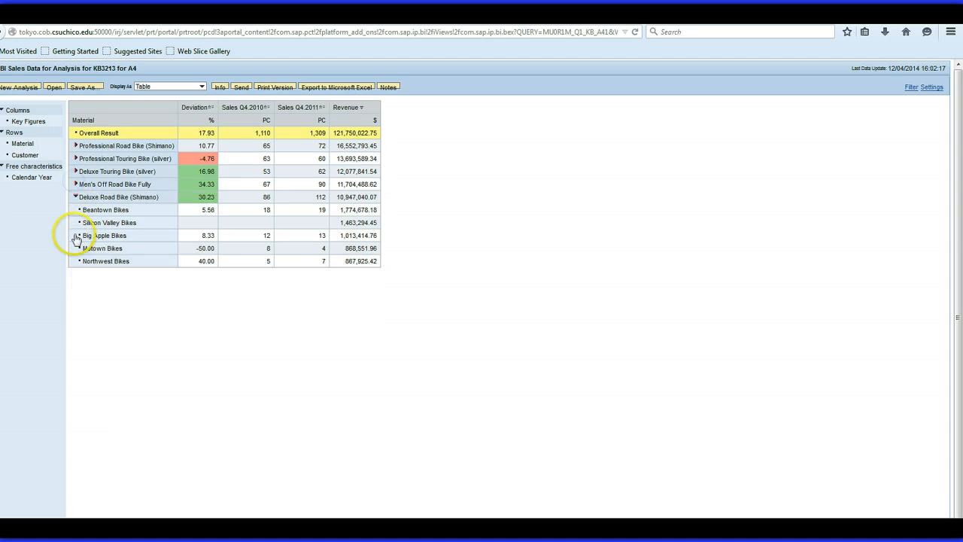
{"action": "left_click", "coordinate": [76, 198]}
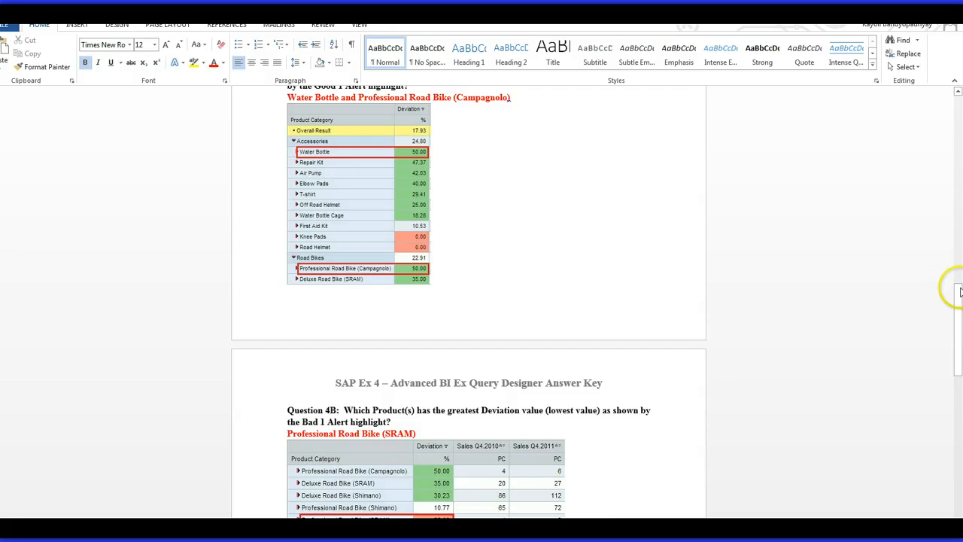
Read on in the Word answer key, return to the BEx Query Designer and create a second condition described as Decreasing Sales.
{"action": "left_click_drag", "start_coordinate": [957, 305], "coordinate": [958, 365]}
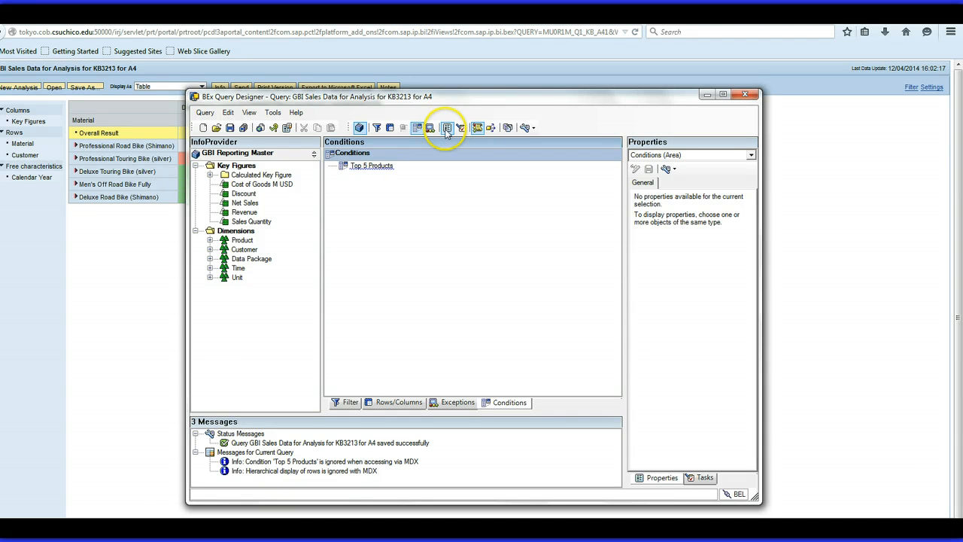
{"action": "left_click", "coordinate": [418, 128]}
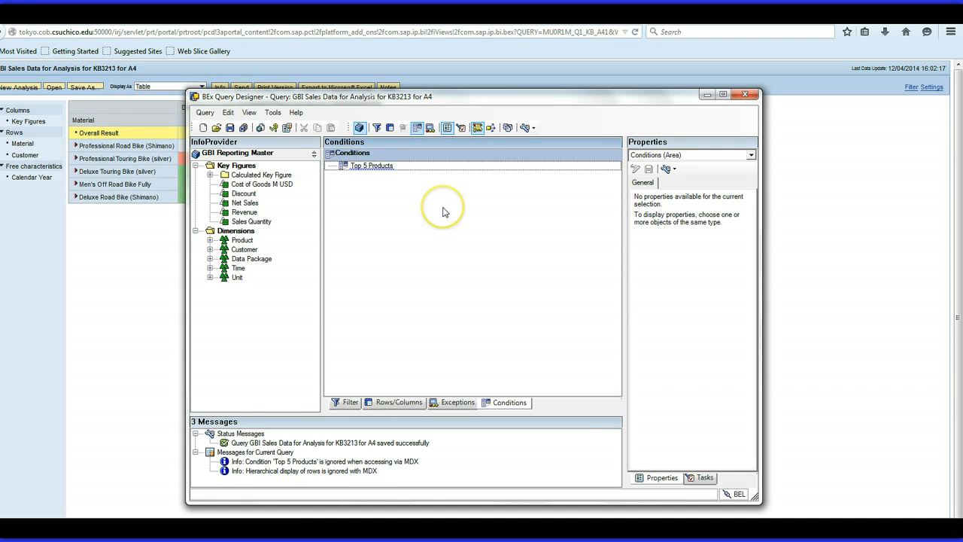
{"action": "right_click", "coordinate": [377, 153]}
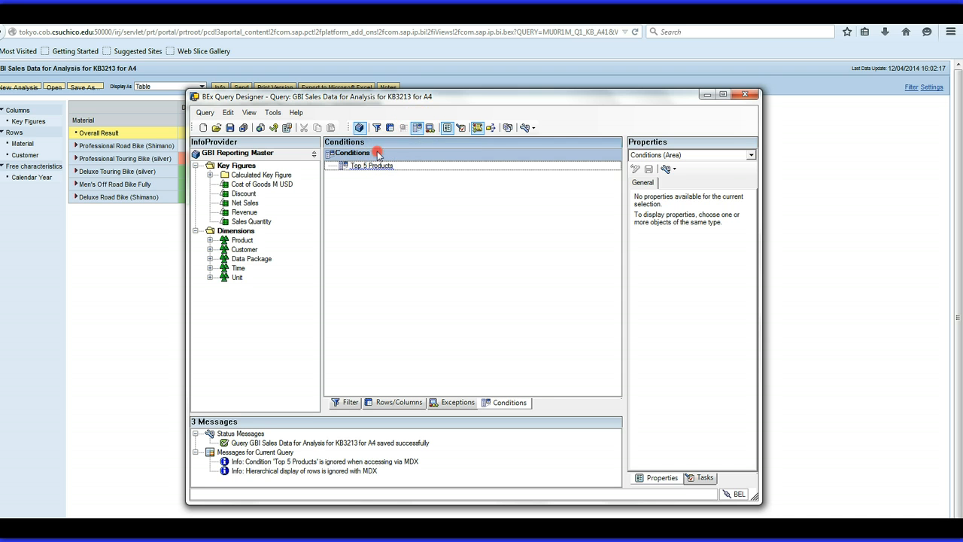
{"action": "left_click", "coordinate": [416, 158]}
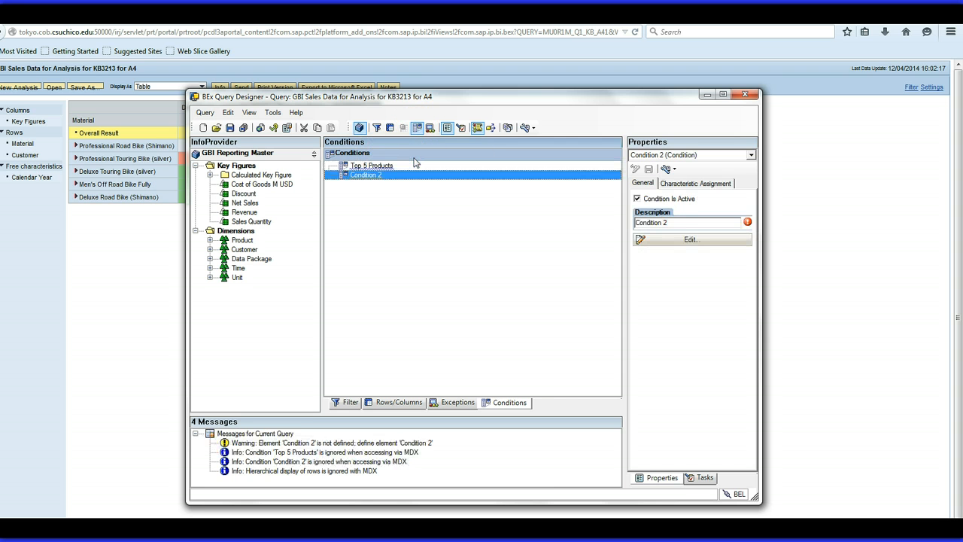
{"action": "double_click", "coordinate": [378, 179]}
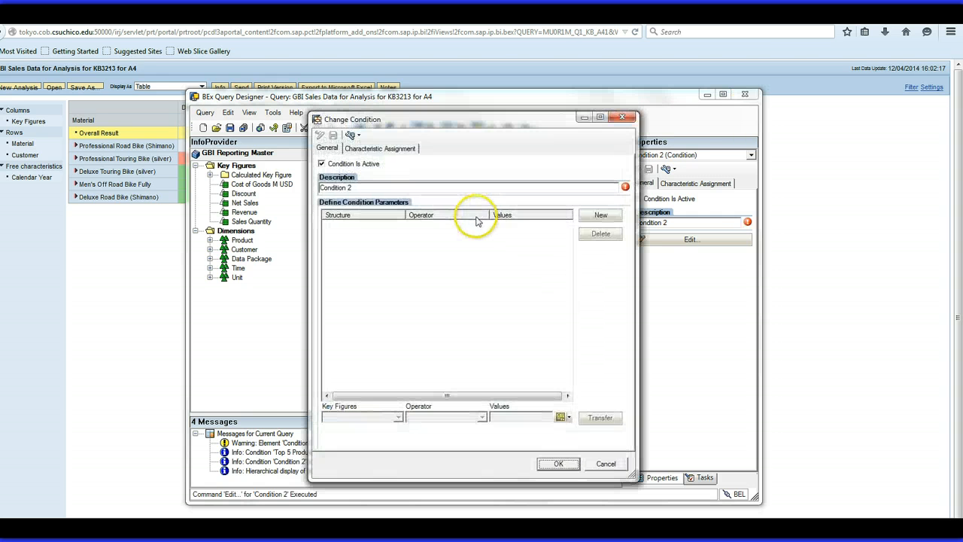
{"action": "left_click_drag", "start_coordinate": [357, 190], "coordinate": [319, 188]}
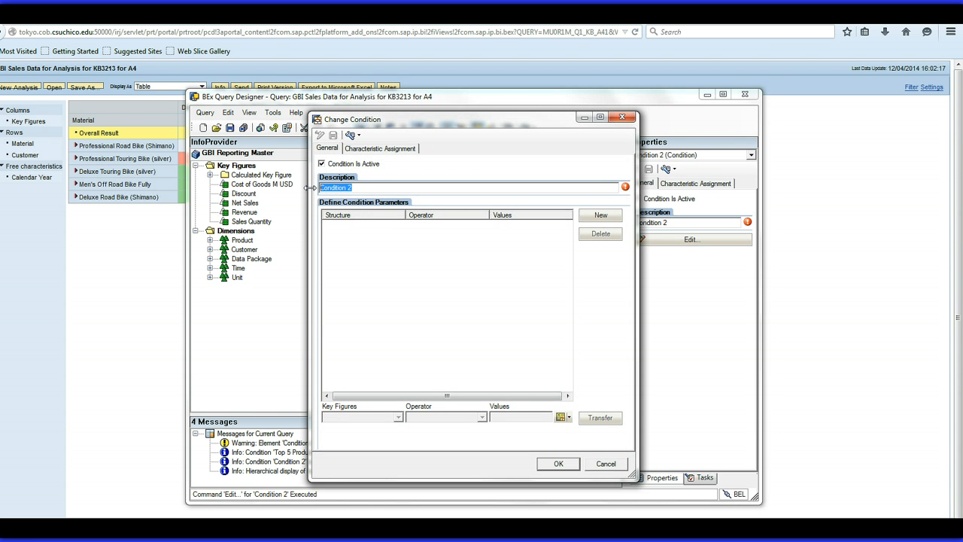
{"action": "type", "text": "Decreasing Sales"}
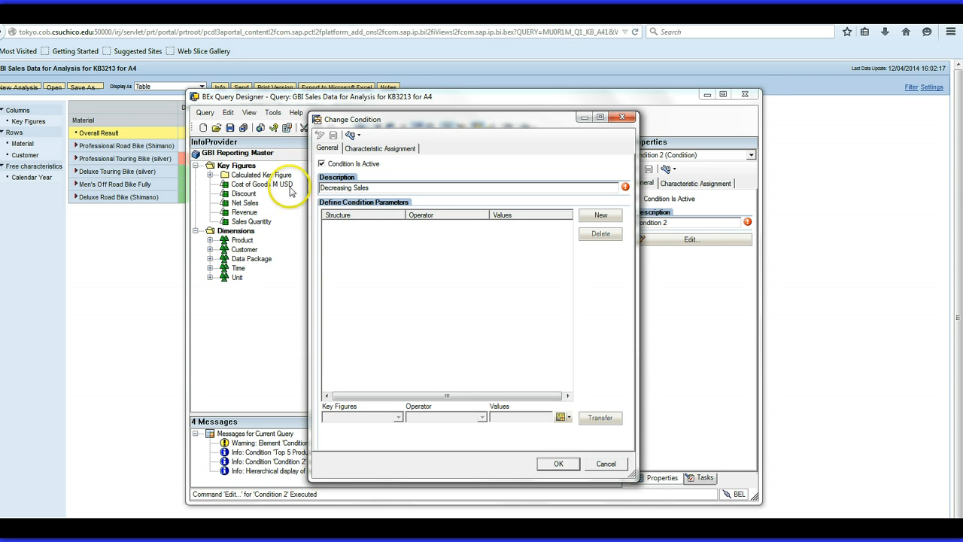
Define the Decreasing Sales condition with the parameter Deviation Less Than 0 and accept it.
{"action": "left_click", "coordinate": [600, 216]}
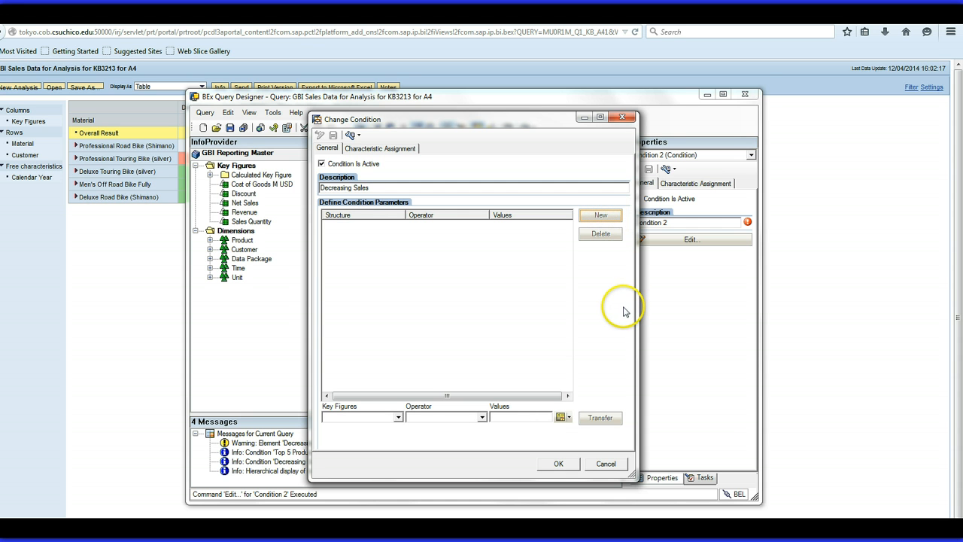
{"action": "left_click", "coordinate": [398, 417]}
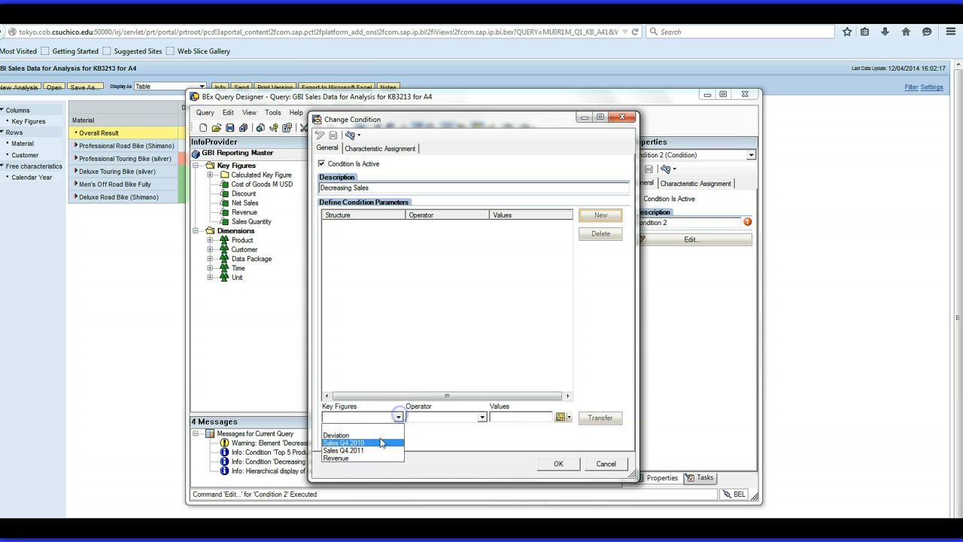
{"action": "left_click", "coordinate": [337, 435]}
{"action": "left_click", "coordinate": [482, 417]}
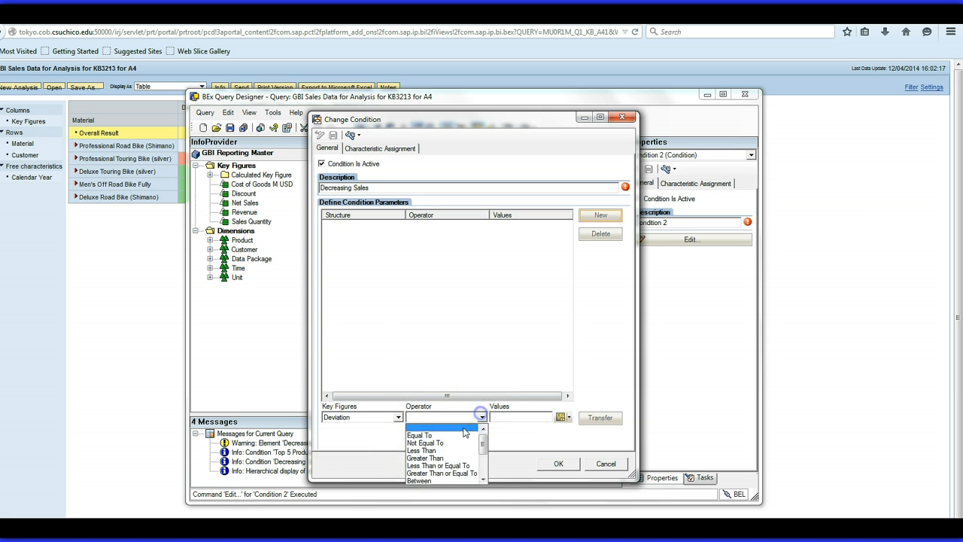
{"action": "left_click", "coordinate": [445, 455]}
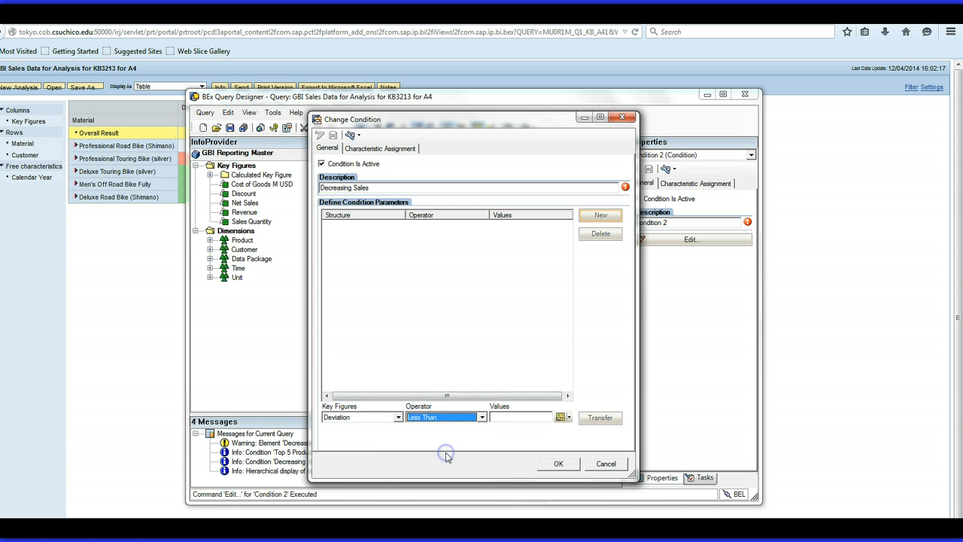
{"action": "left_click", "coordinate": [520, 417]}
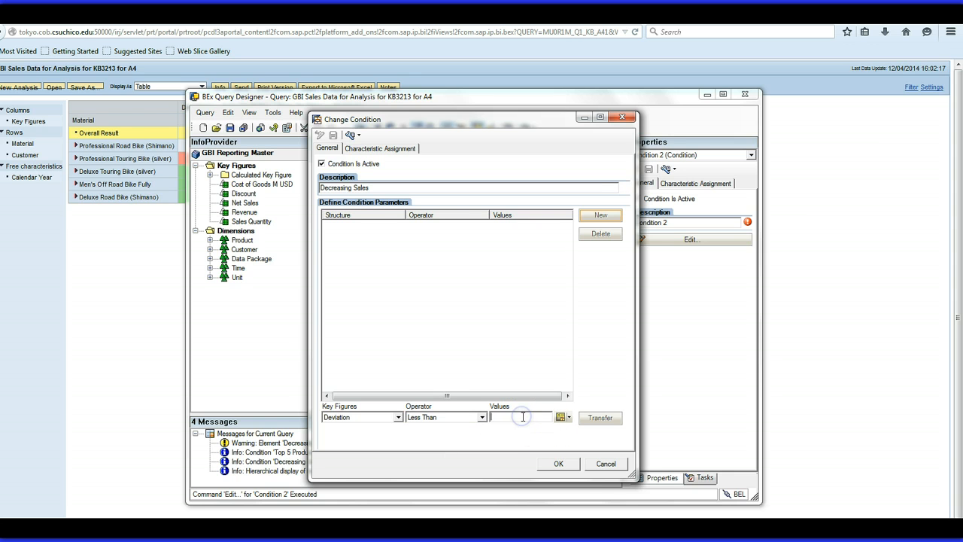
{"action": "type", "text": "0"}
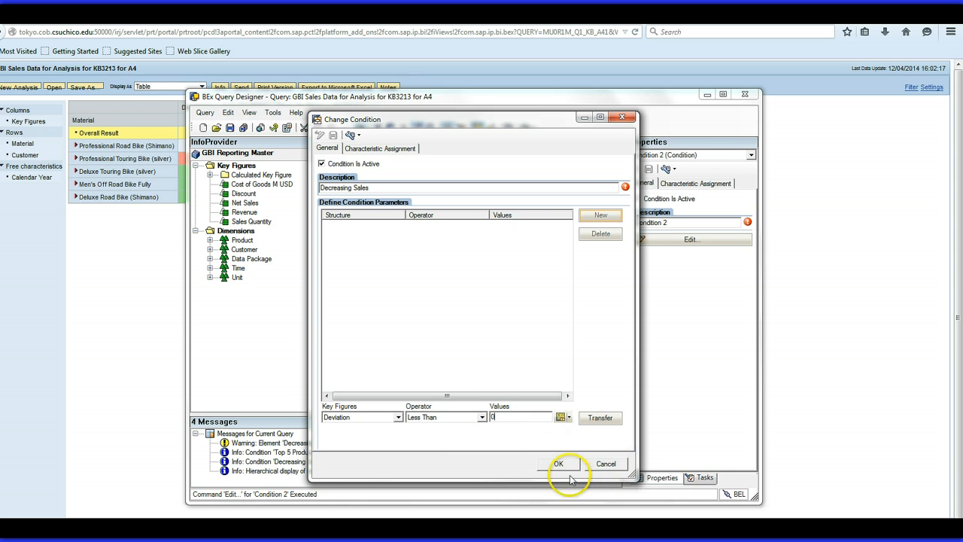
{"action": "left_click", "coordinate": [600, 418]}
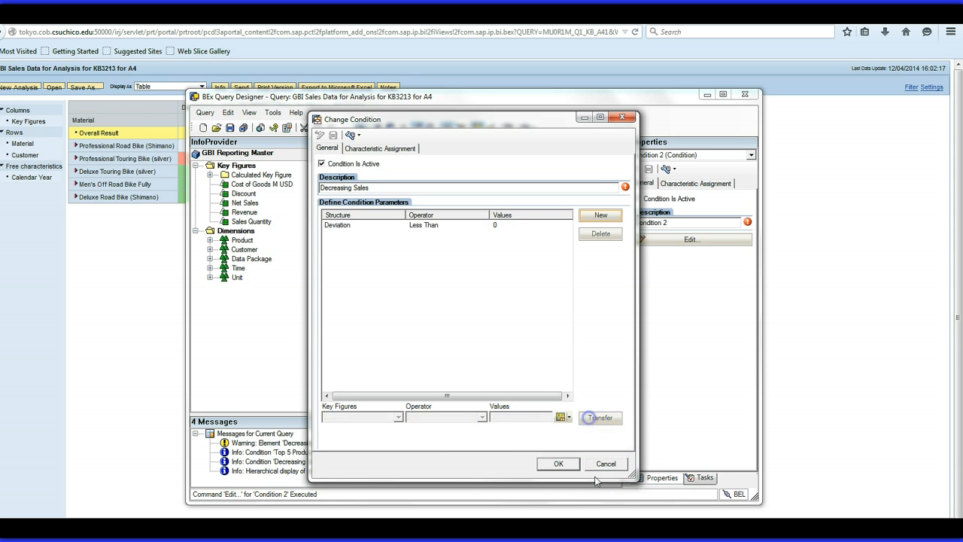
{"action": "left_click", "coordinate": [558, 464]}
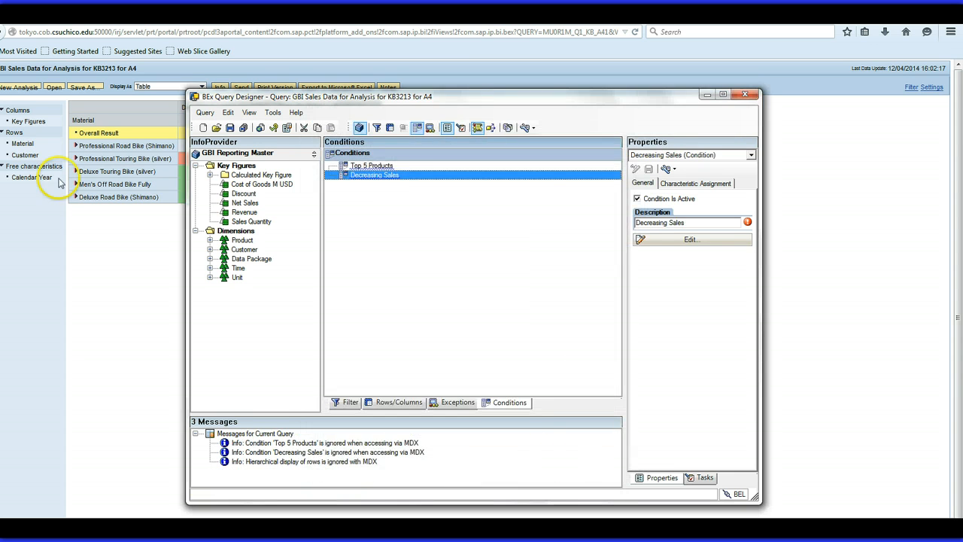
Save and execute the query, and collapse Professional Touring Bike (silver) in the result table.
{"action": "left_click", "coordinate": [231, 128]}
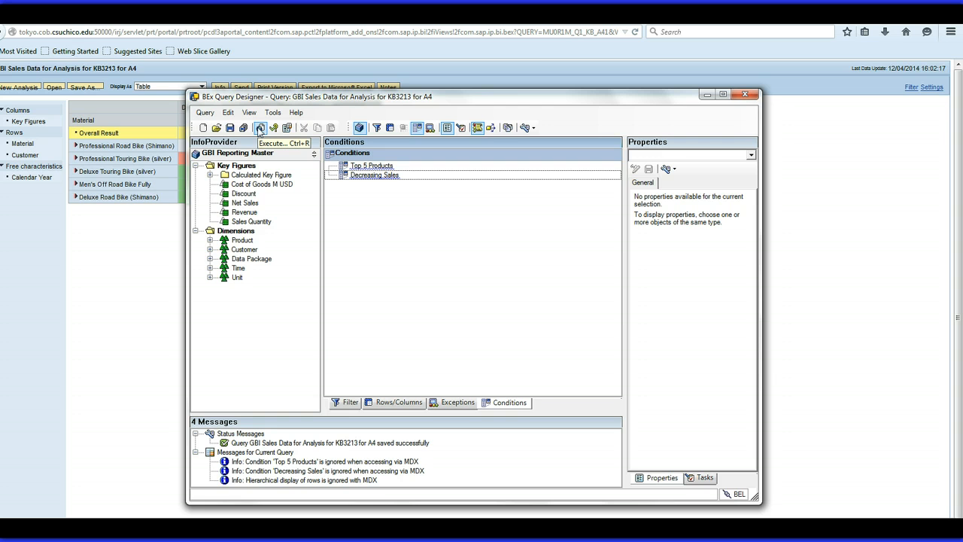
{"action": "left_click", "coordinate": [260, 129]}
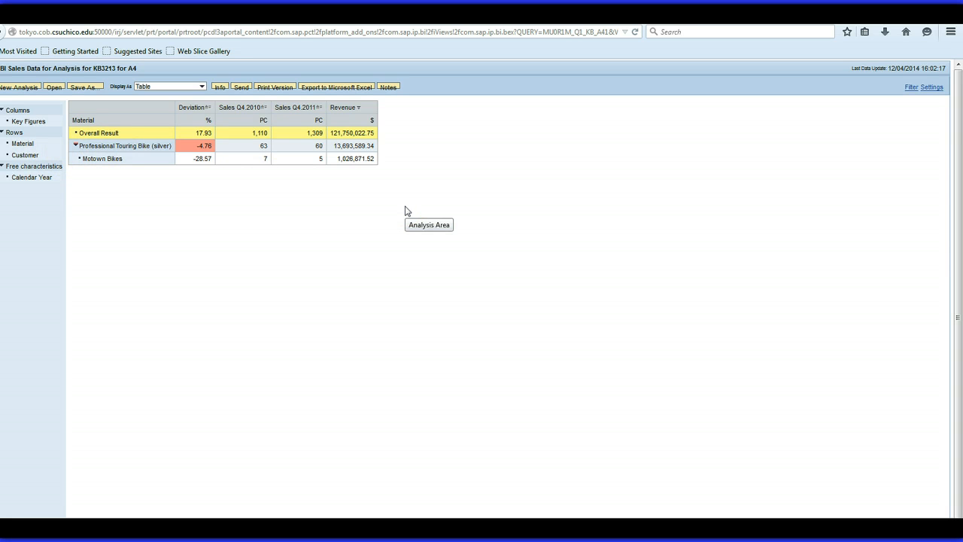
{"action": "left_click", "coordinate": [75, 145]}
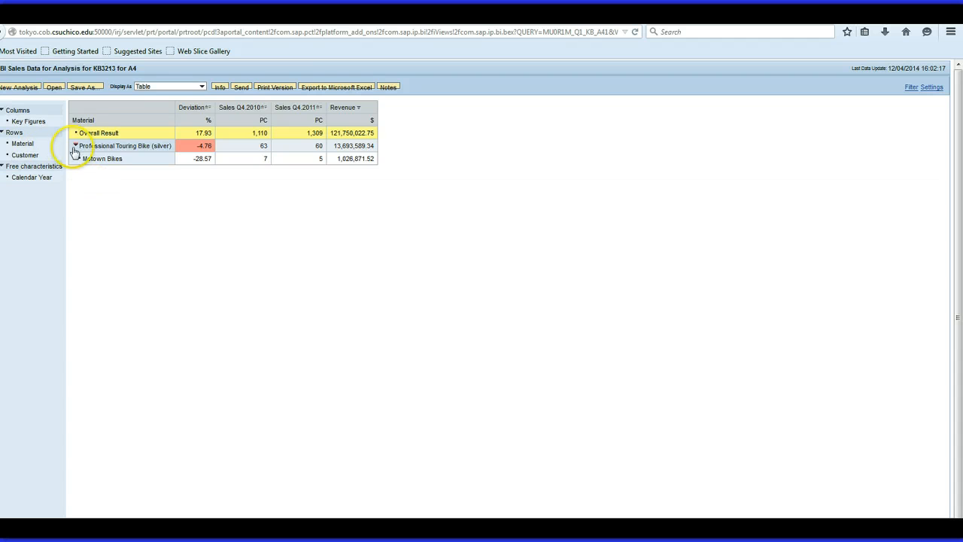
{"action": "left_click", "coordinate": [75, 145]}
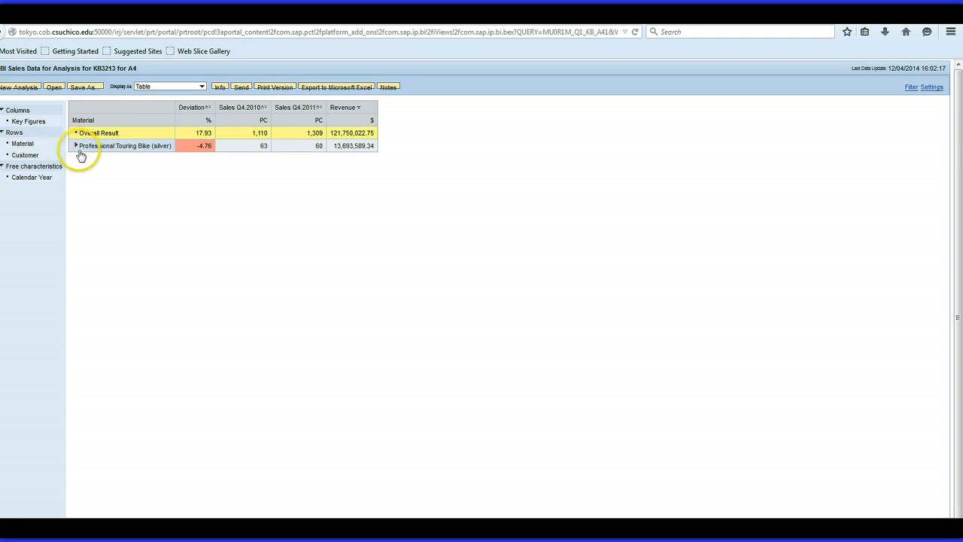
Return to the BEx Query Designer, check the Top 5 Products and Decreasing Sales conditions, and save and execute the query again.
{"action": "left_click", "coordinate": [151, 217]}
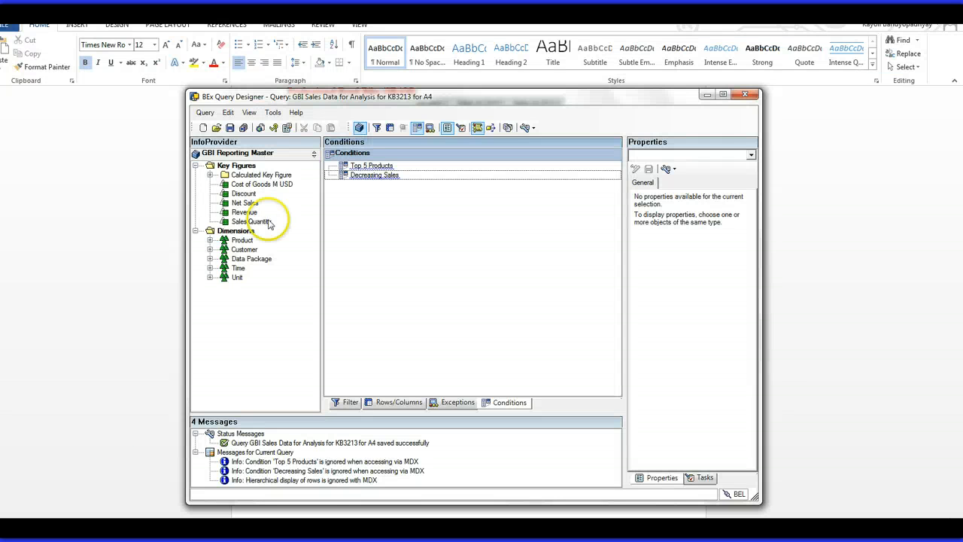
{"action": "left_click", "coordinate": [378, 167]}
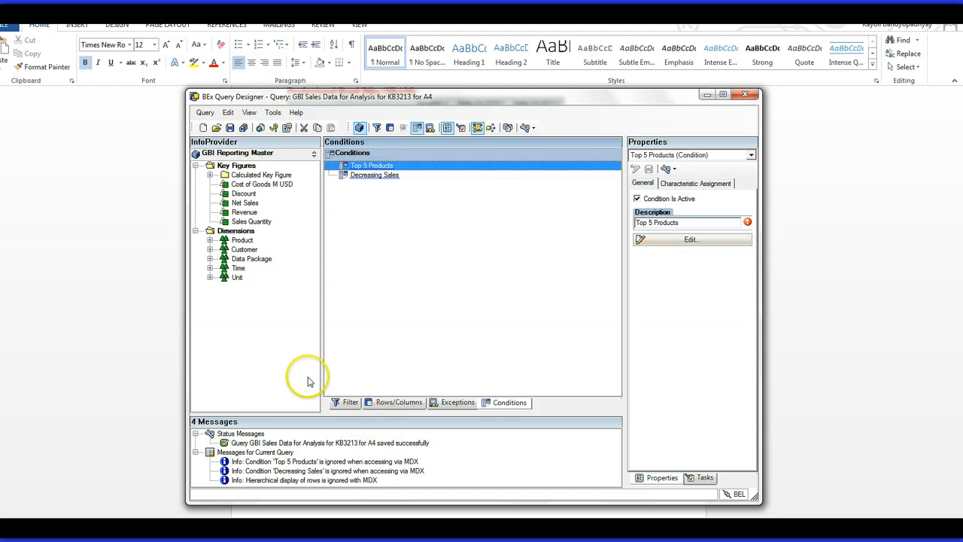
{"action": "left_click", "coordinate": [231, 128]}
{"action": "left_click", "coordinate": [375, 176]}
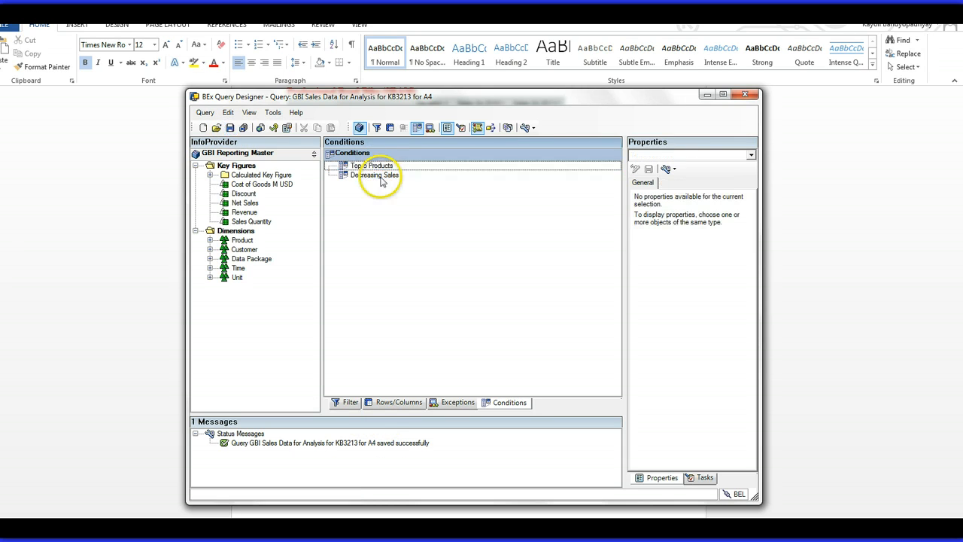
{"action": "left_click", "coordinate": [229, 128]}
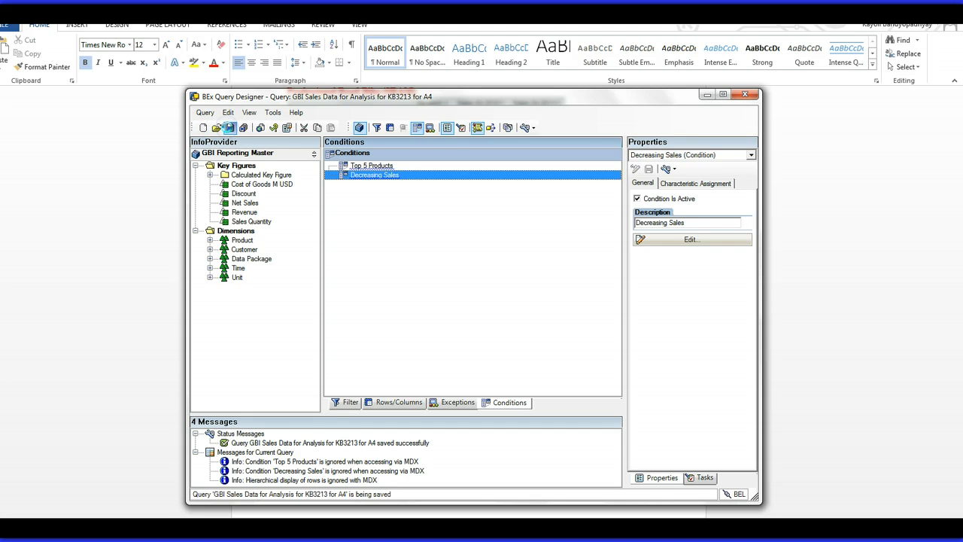
{"action": "left_click", "coordinate": [267, 154]}
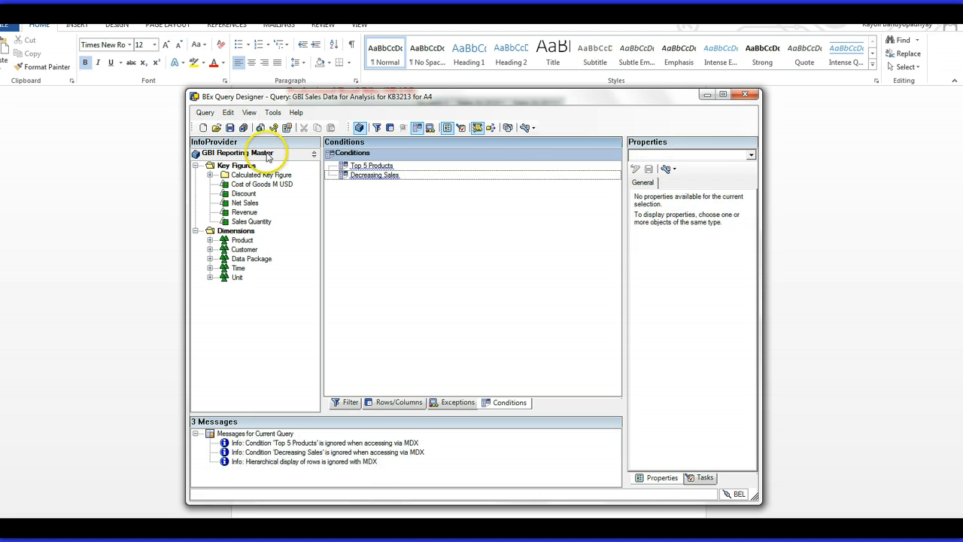
{"action": "left_click", "coordinate": [260, 128]}
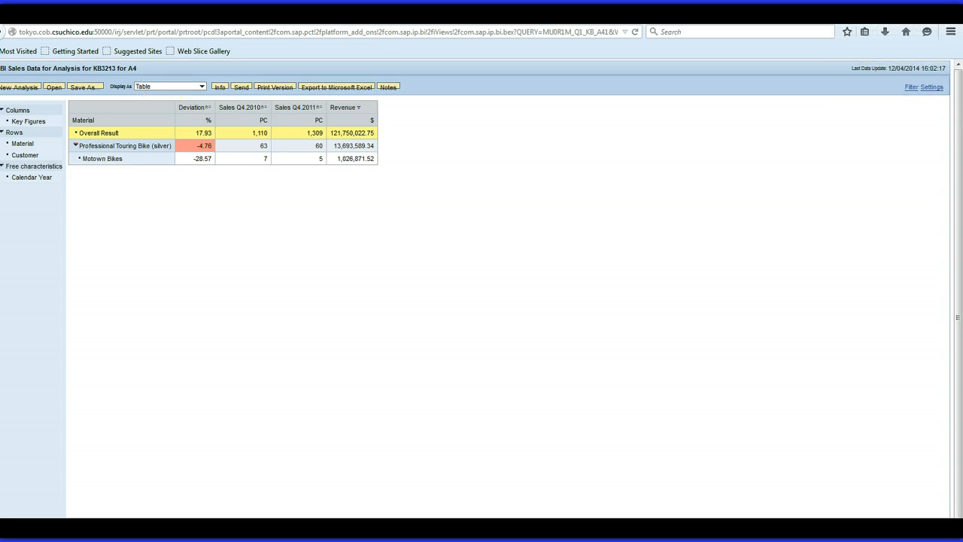
Close the outdated result page, deactivate the Top 5 Products condition in the BEx Query Designer and save the query.
{"action": "left_click", "coordinate": [475, 13]}
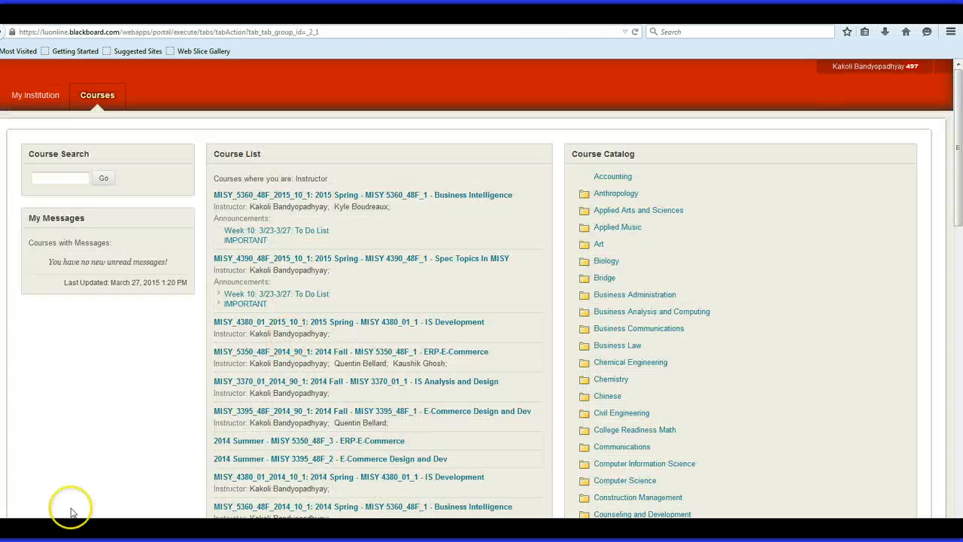
{"action": "left_click", "coordinate": [260, 530]}
{"action": "double_click", "coordinate": [384, 166]}
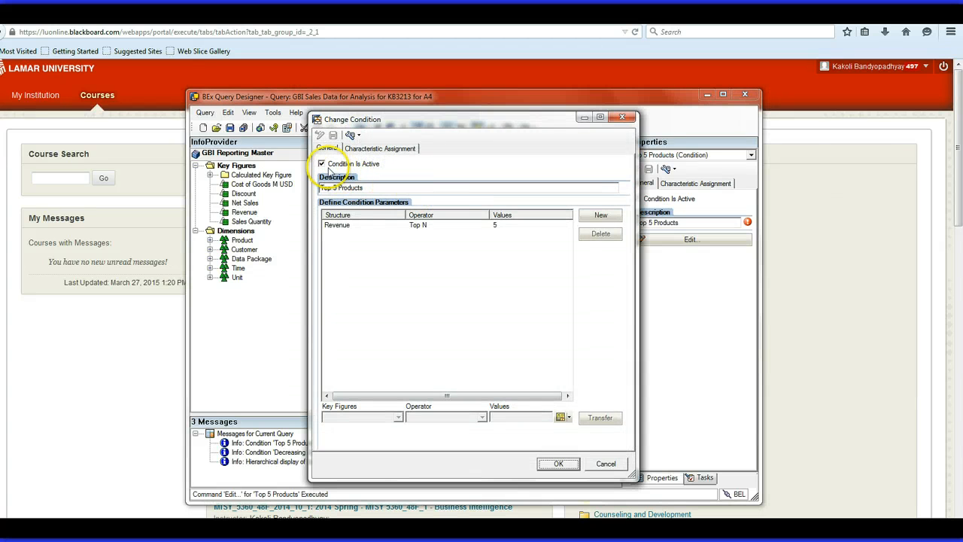
{"action": "left_click", "coordinate": [322, 164]}
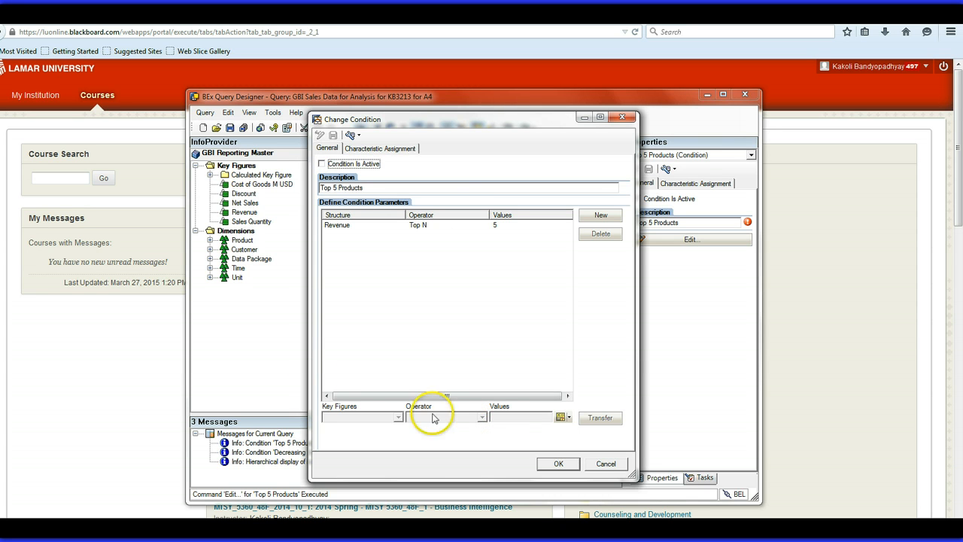
{"action": "left_click", "coordinate": [560, 463]}
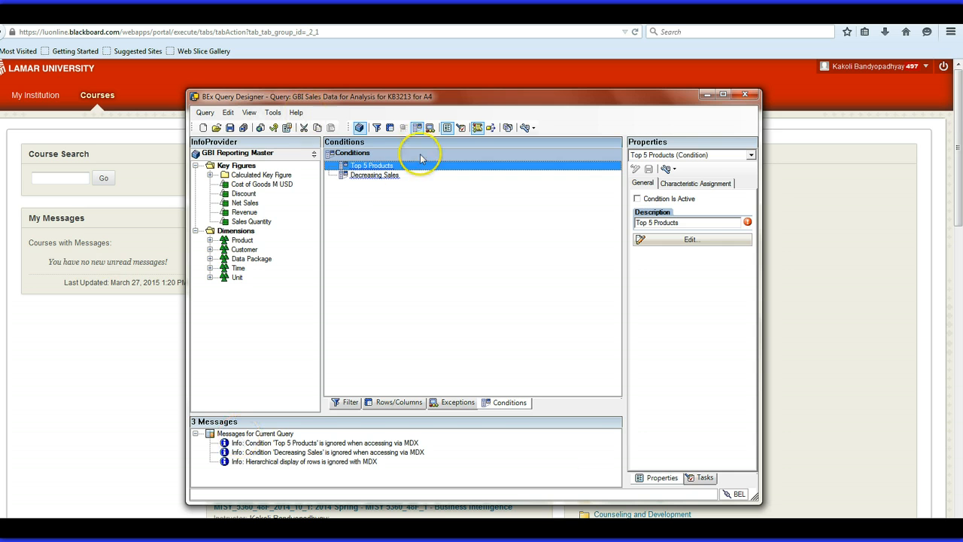
{"action": "left_click", "coordinate": [231, 128]}
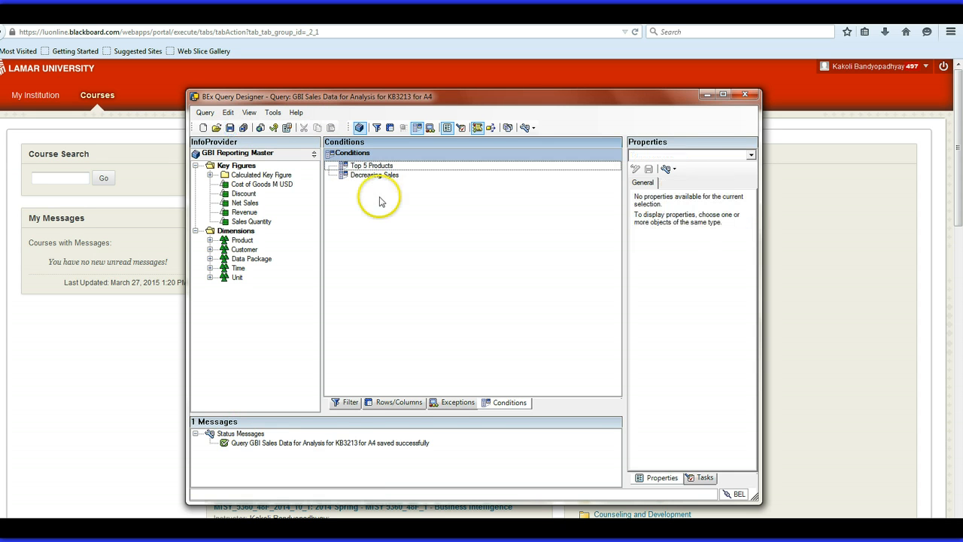
Execute the query in the browser with only Decreasing Sales active and collapse every product to hide its customers.
{"action": "left_click", "coordinate": [258, 128]}
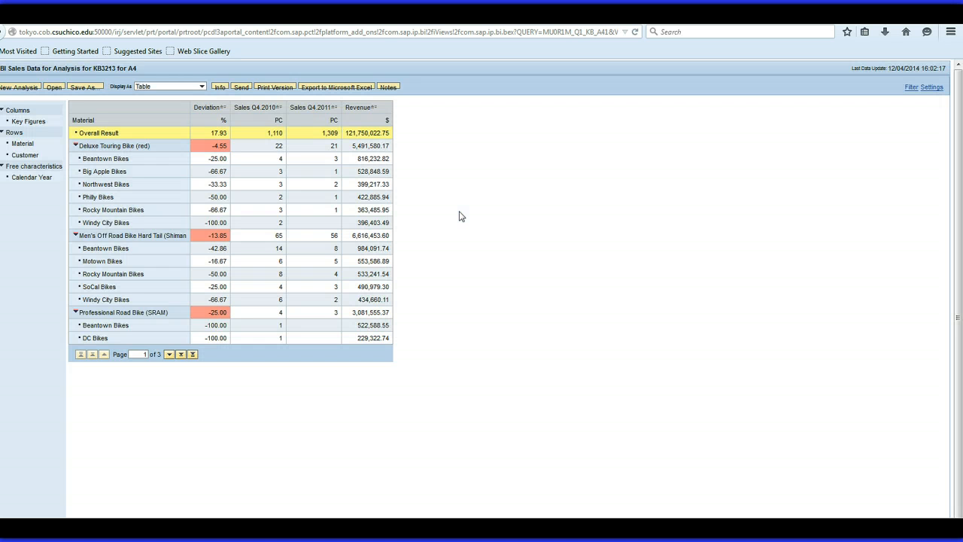
{"action": "left_click", "coordinate": [424, 204]}
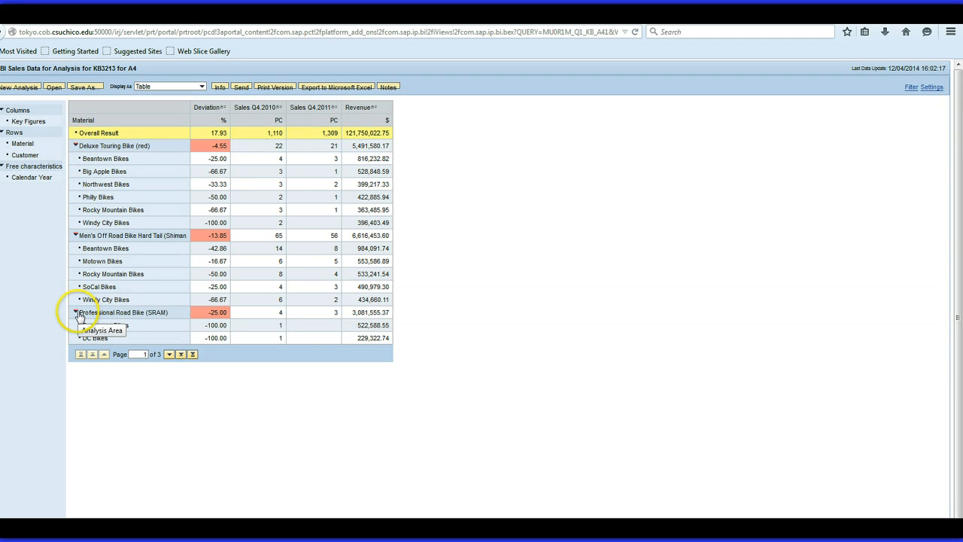
{"action": "left_click", "coordinate": [75, 145]}
{"action": "left_click", "coordinate": [75, 158]}
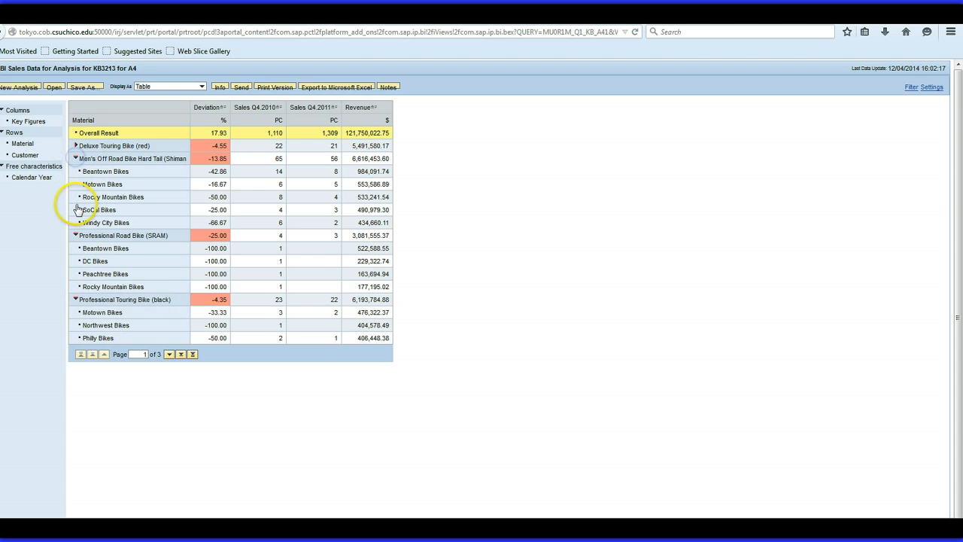
{"action": "left_click", "coordinate": [75, 171]}
{"action": "left_click", "coordinate": [75, 183]}
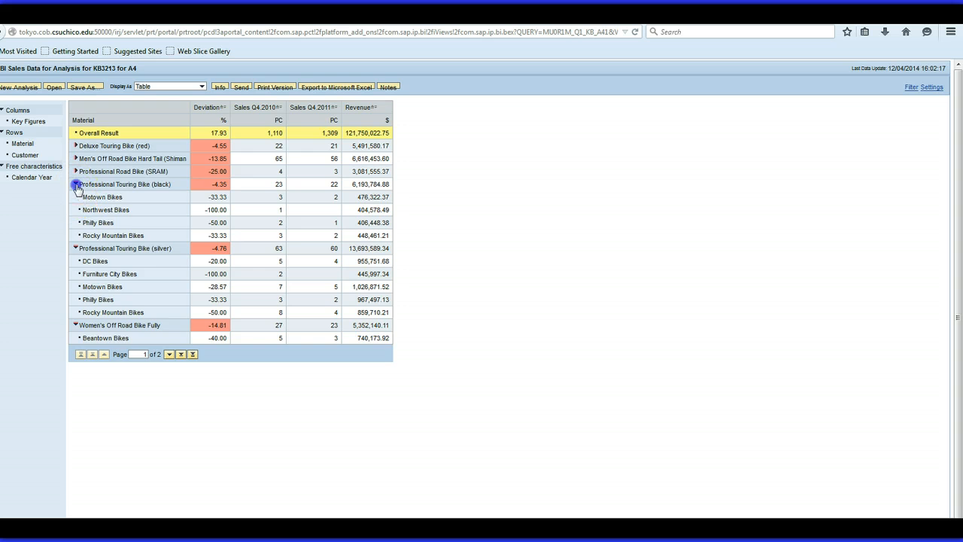
{"action": "left_click", "coordinate": [75, 197]}
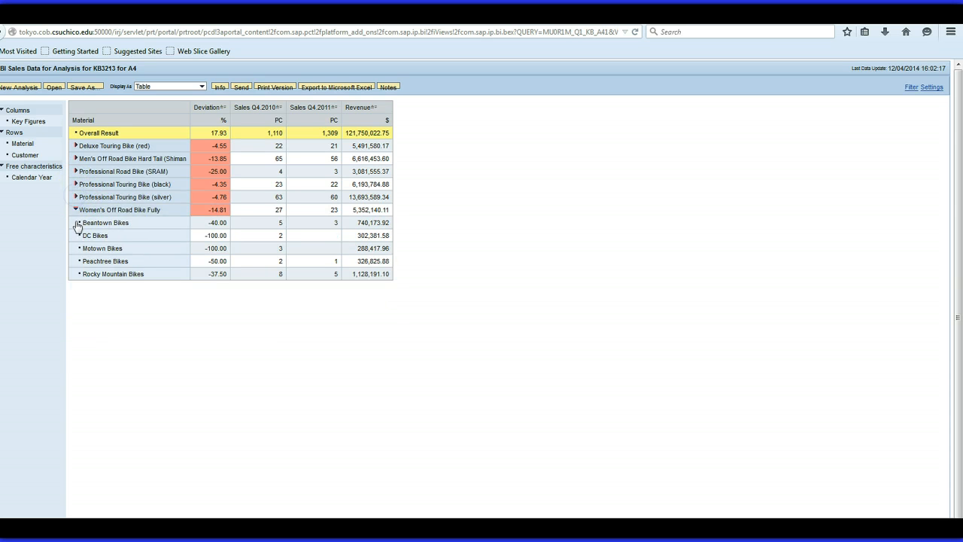
{"action": "left_click", "coordinate": [76, 209]}
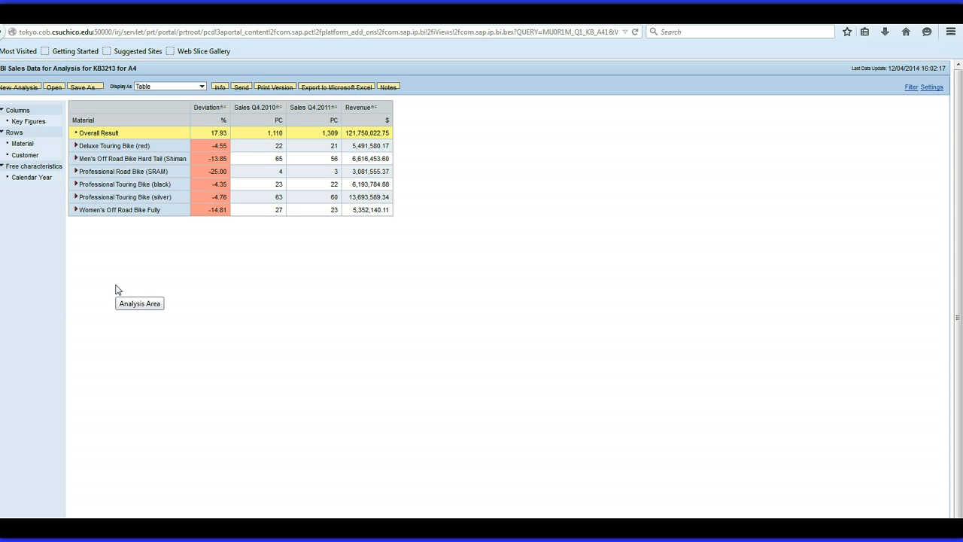
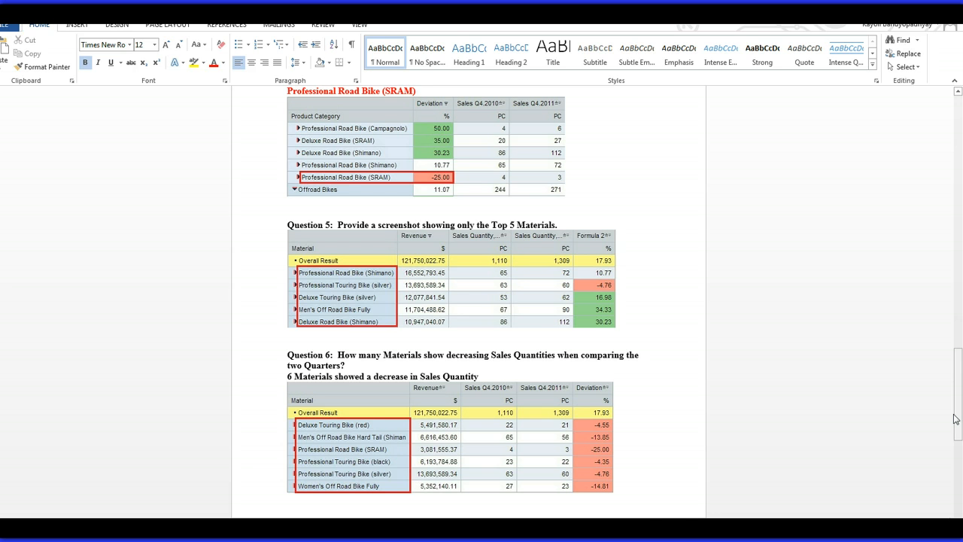
Switch from the Word answer key to the BEx Query Designer and remove United States from the Country characteristic restriction.
{"action": "left_click", "coordinate": [666, 514]}
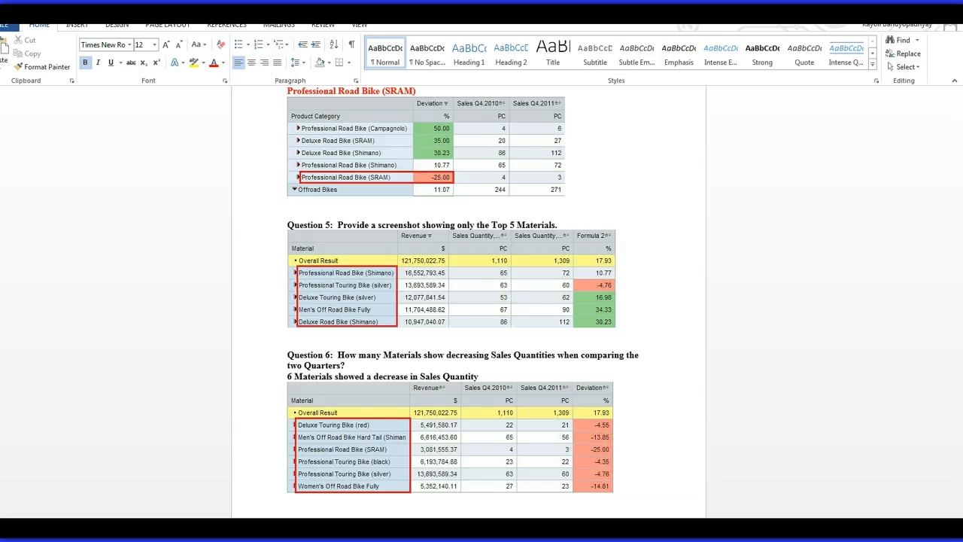
{"action": "key", "text": "alt+Tab"}
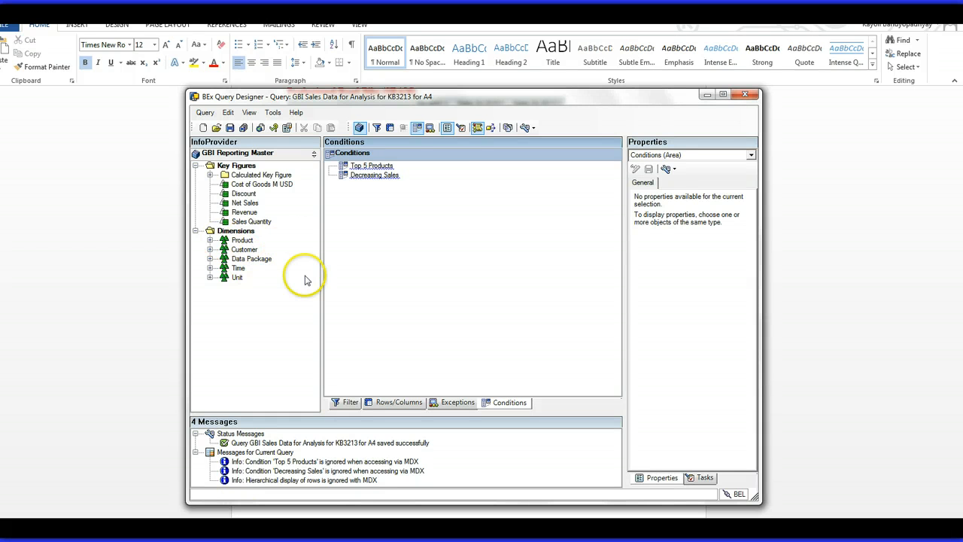
{"action": "left_click", "coordinate": [348, 402]}
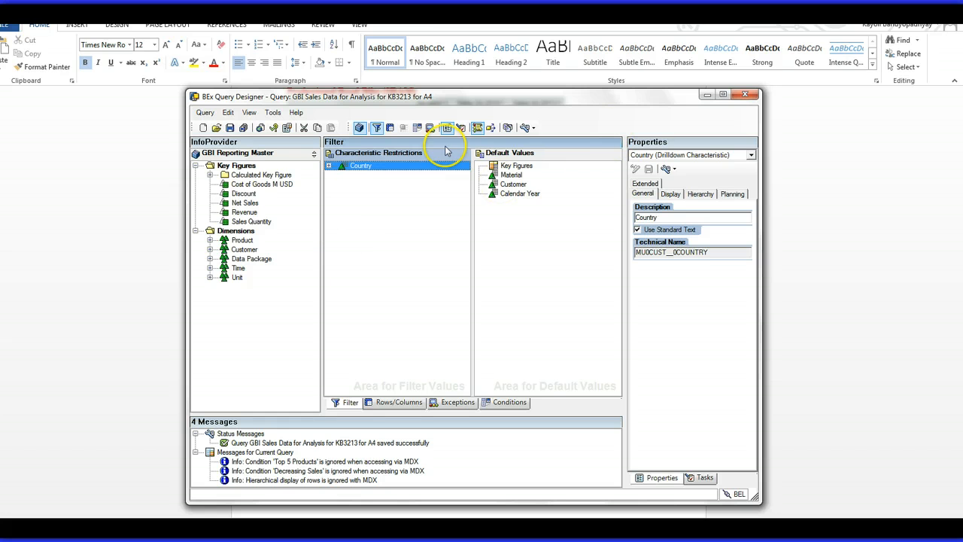
{"action": "left_click", "coordinate": [328, 165]}
{"action": "left_click", "coordinate": [381, 177]}
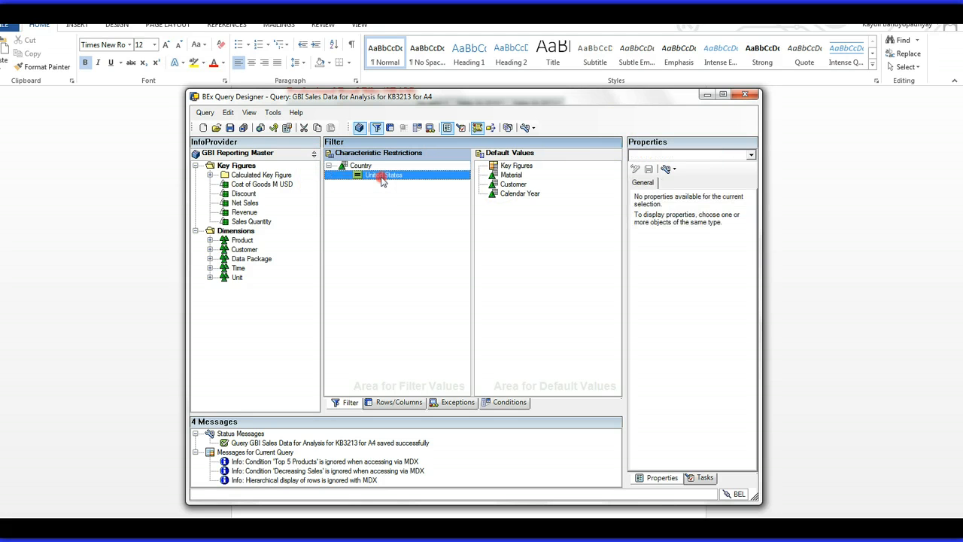
{"action": "right_click", "coordinate": [381, 178]}
{"action": "left_click", "coordinate": [411, 260]}
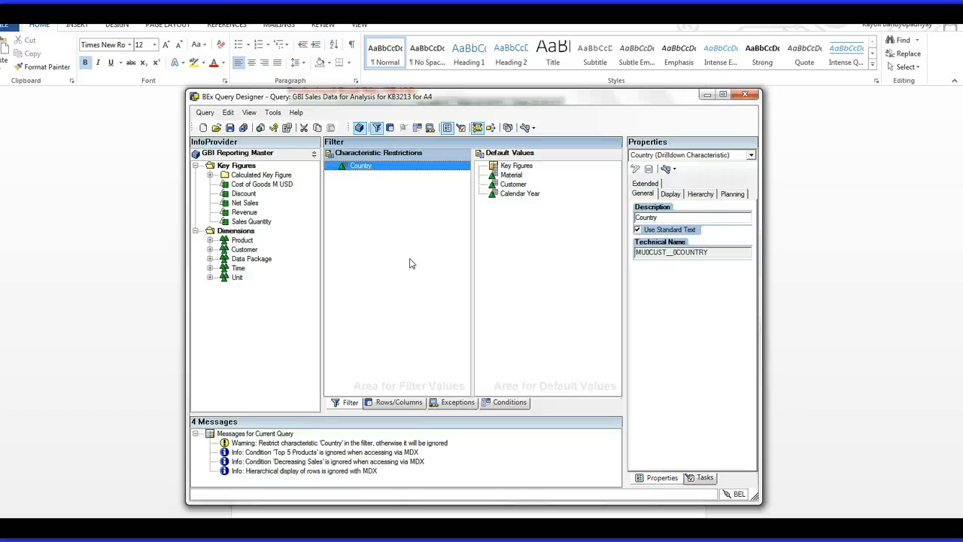
Expand Country under the Customer dimension to list its characteristic value variables and values, and widen the InfoProvider area to show full names.
{"action": "left_click", "coordinate": [210, 241]}
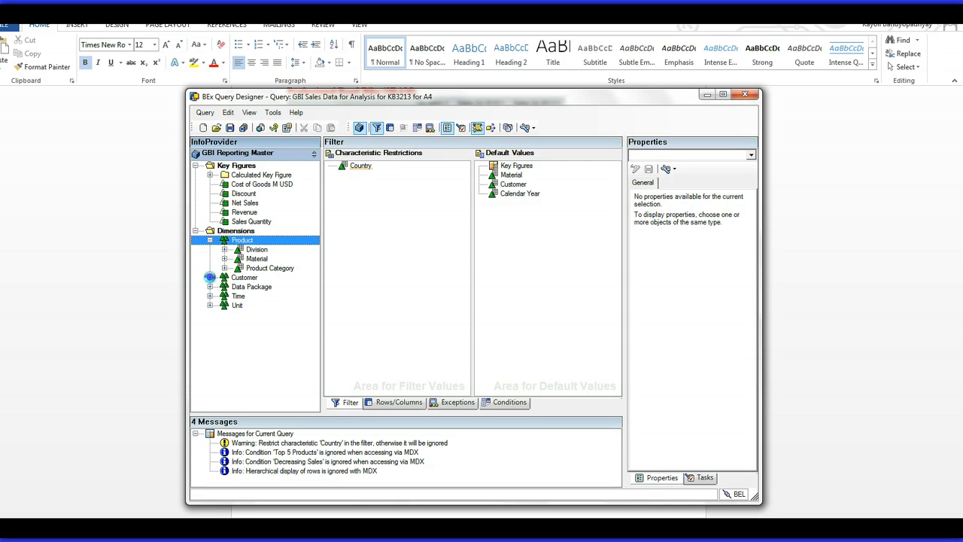
{"action": "left_click", "coordinate": [210, 278]}
{"action": "left_click", "coordinate": [225, 287]}
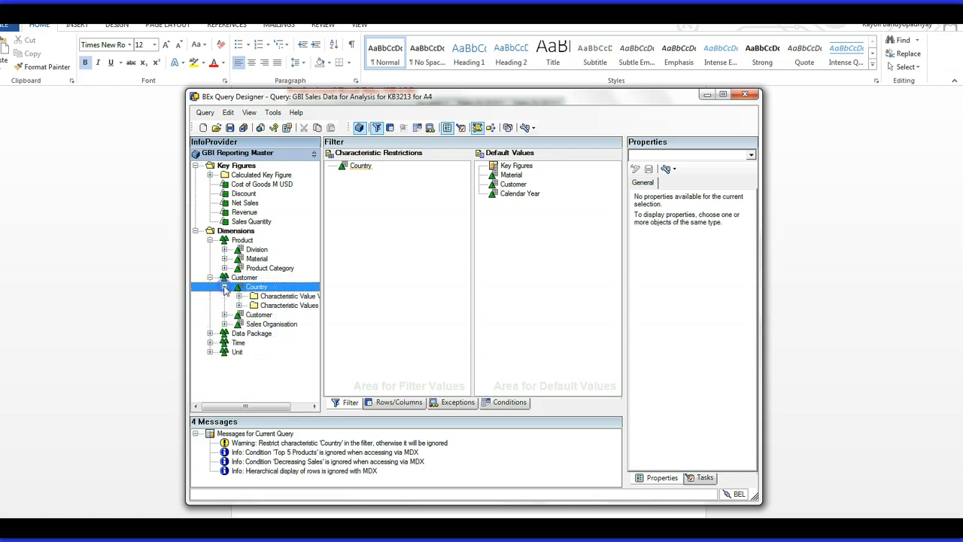
{"action": "left_click", "coordinate": [239, 305]}
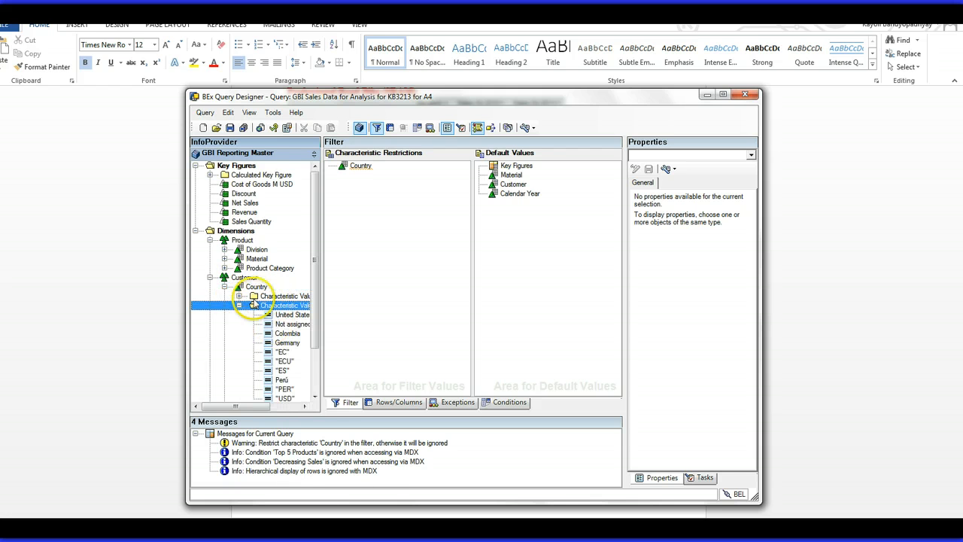
{"action": "left_click_drag", "start_coordinate": [314, 307], "coordinate": [322, 335]}
{"action": "left_click", "coordinate": [238, 258]}
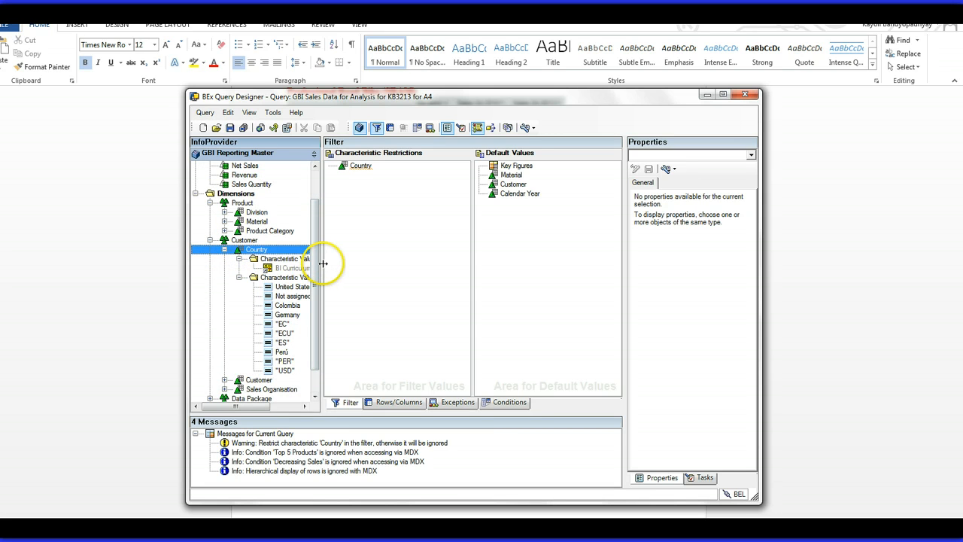
{"action": "left_click_drag", "start_coordinate": [322, 265], "coordinate": [356, 267]}
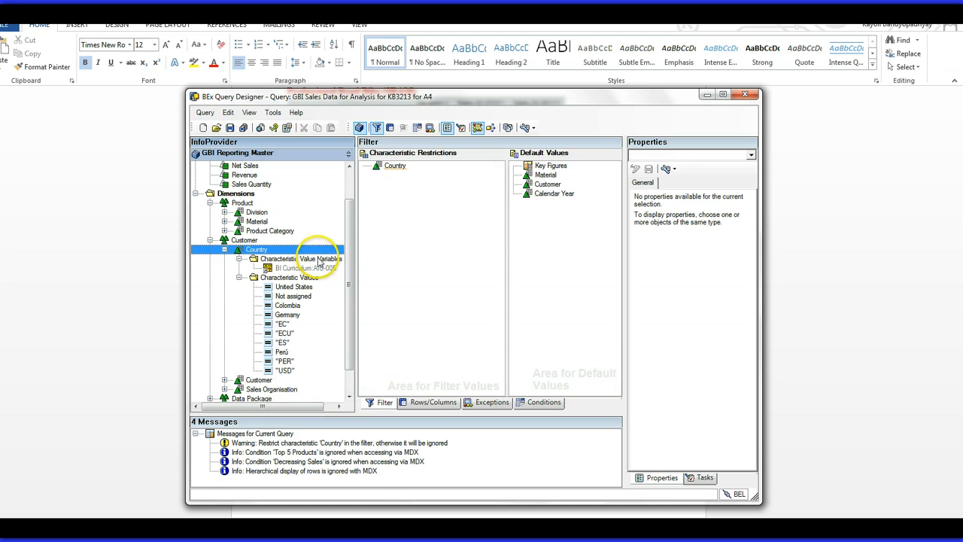
Restrict Country in the filter with the characteristic value variable BI Curriculum:AIU-005, save the query and execute it.
{"action": "left_click", "coordinate": [317, 259]}
{"action": "left_click", "coordinate": [320, 268]}
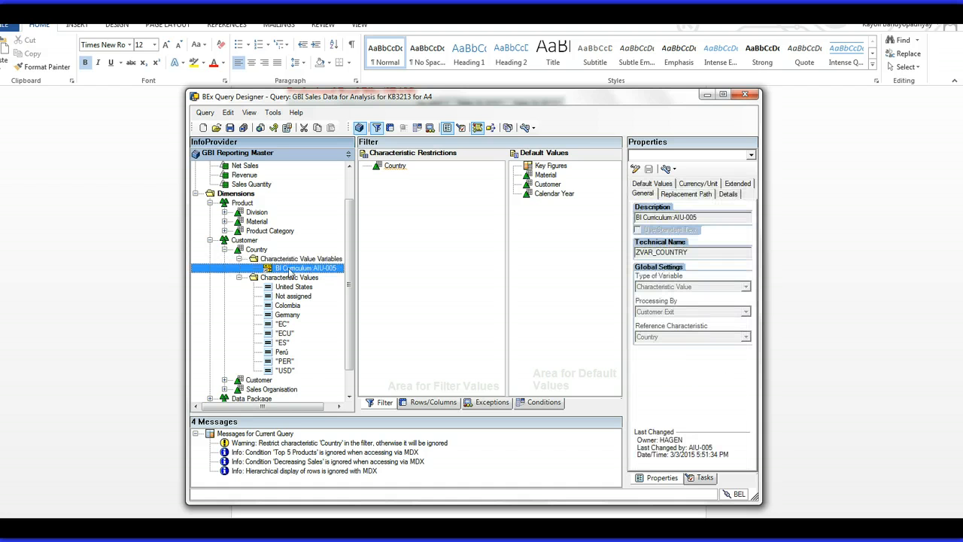
{"action": "left_click_drag", "start_coordinate": [289, 273], "coordinate": [420, 184]}
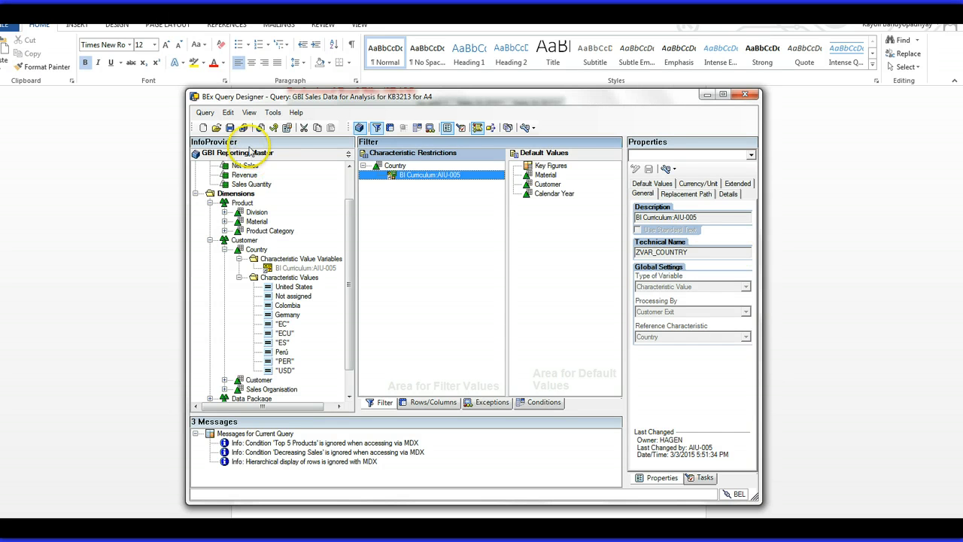
{"action": "left_click", "coordinate": [230, 127]}
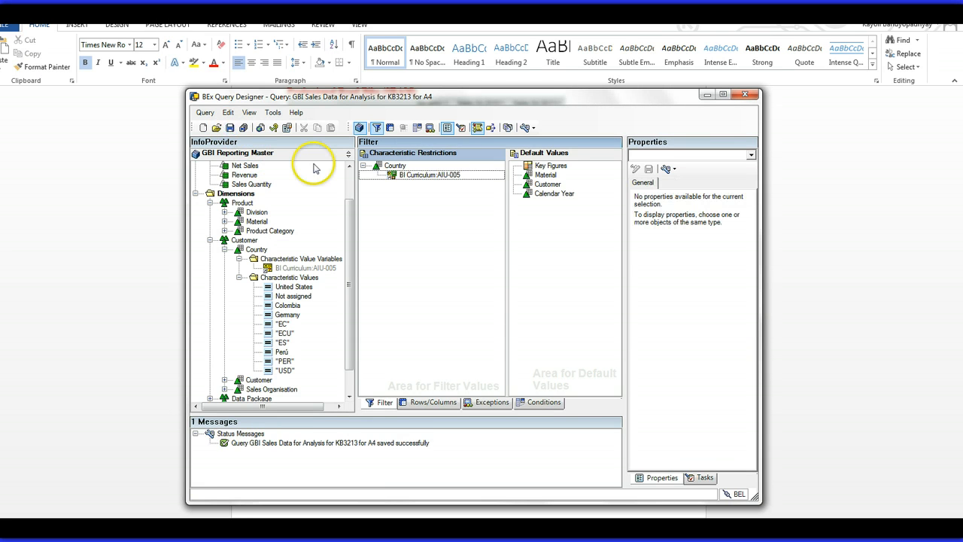
{"action": "left_click", "coordinate": [260, 128]}
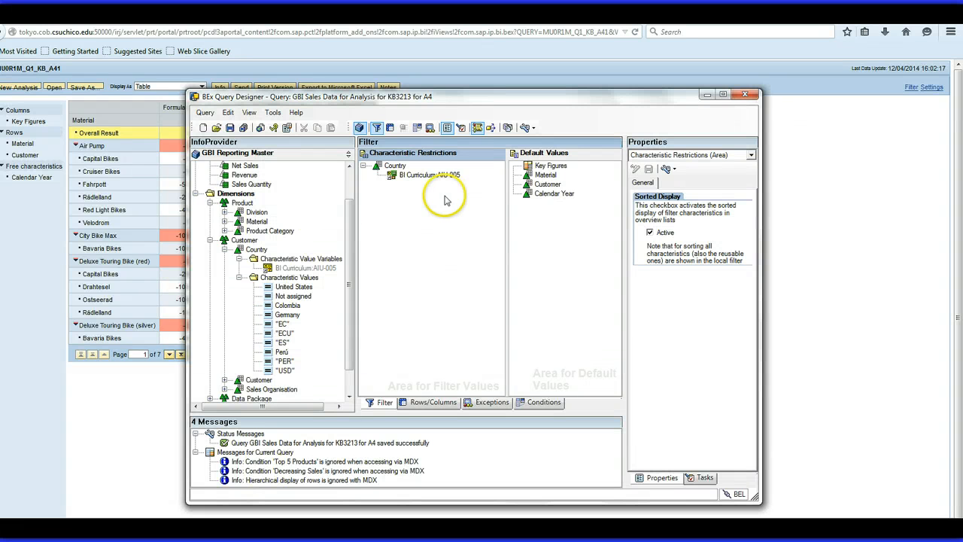
Return to the filter after checking the rows and columns, exceptions and conditions, resaving the query along the way, and execute it again.
{"action": "left_click", "coordinate": [418, 404]}
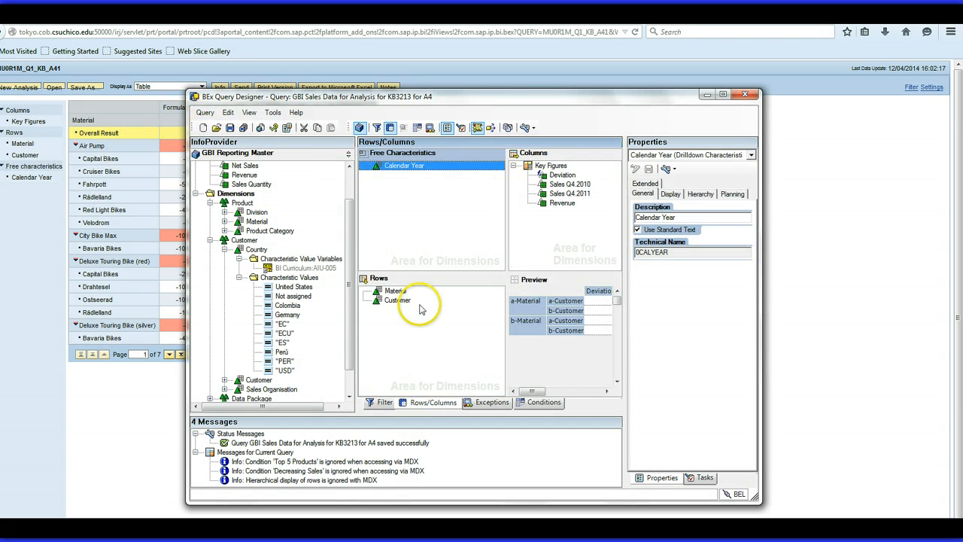
{"action": "left_click", "coordinate": [486, 405]}
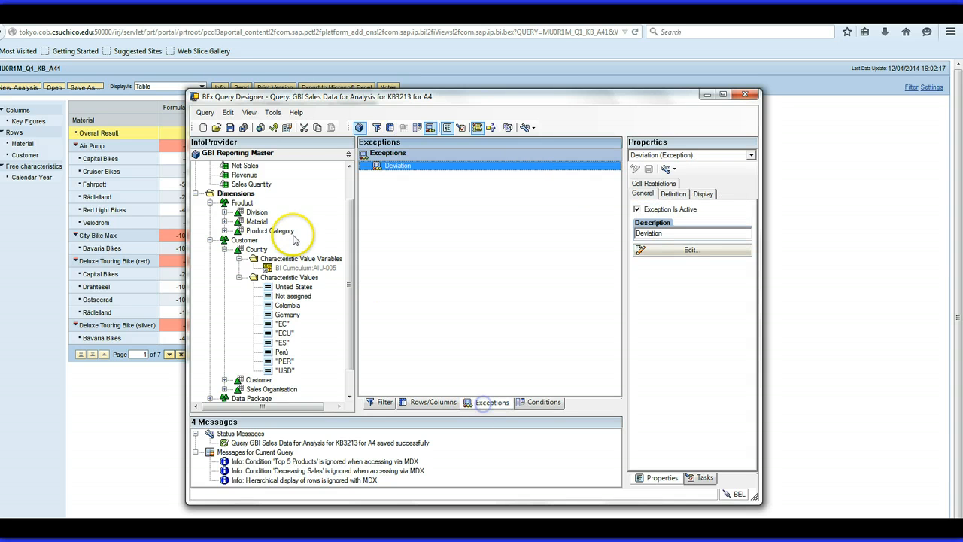
{"action": "left_click", "coordinate": [230, 128]}
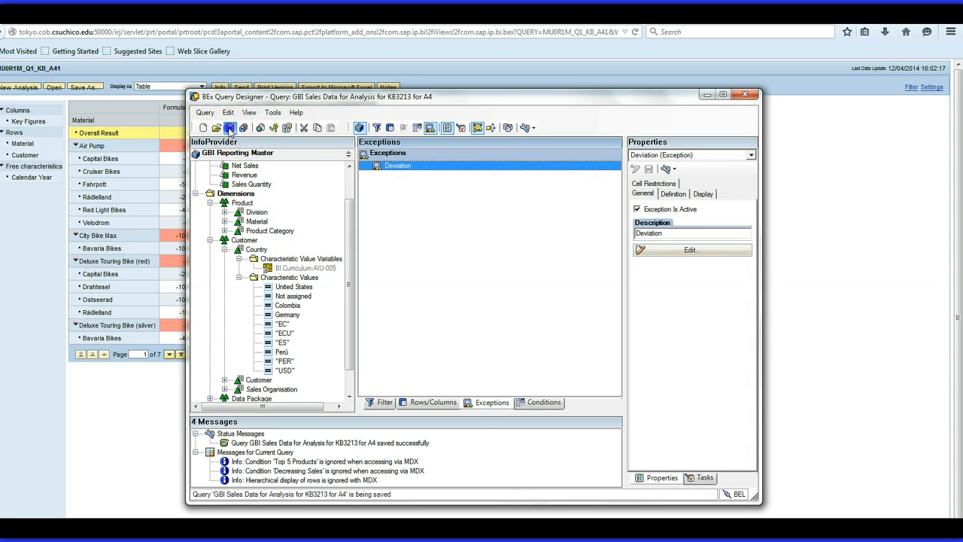
{"action": "left_click", "coordinate": [425, 402]}
{"action": "left_click", "coordinate": [229, 129]}
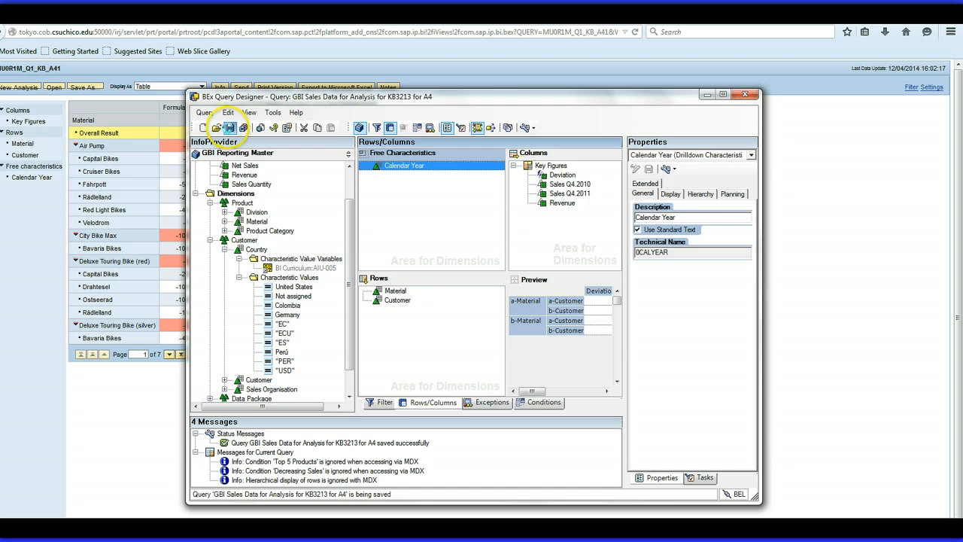
{"action": "left_click", "coordinate": [538, 402]}
{"action": "left_click", "coordinate": [231, 128]}
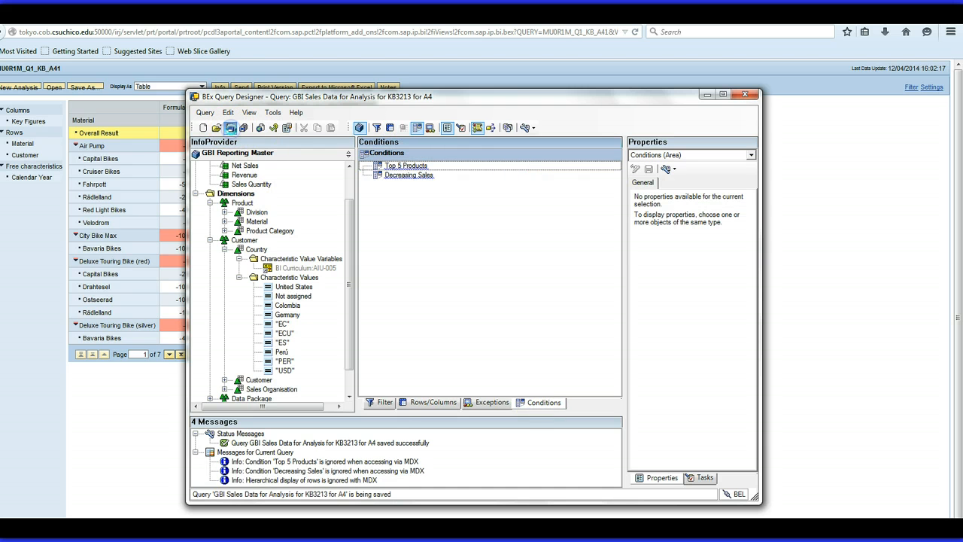
{"action": "left_click", "coordinate": [382, 404]}
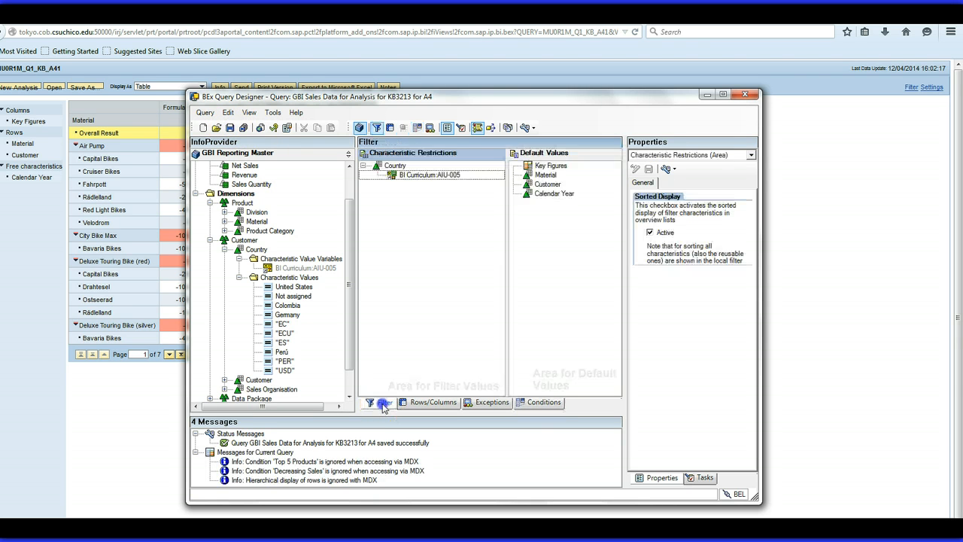
{"action": "left_click", "coordinate": [260, 127]}
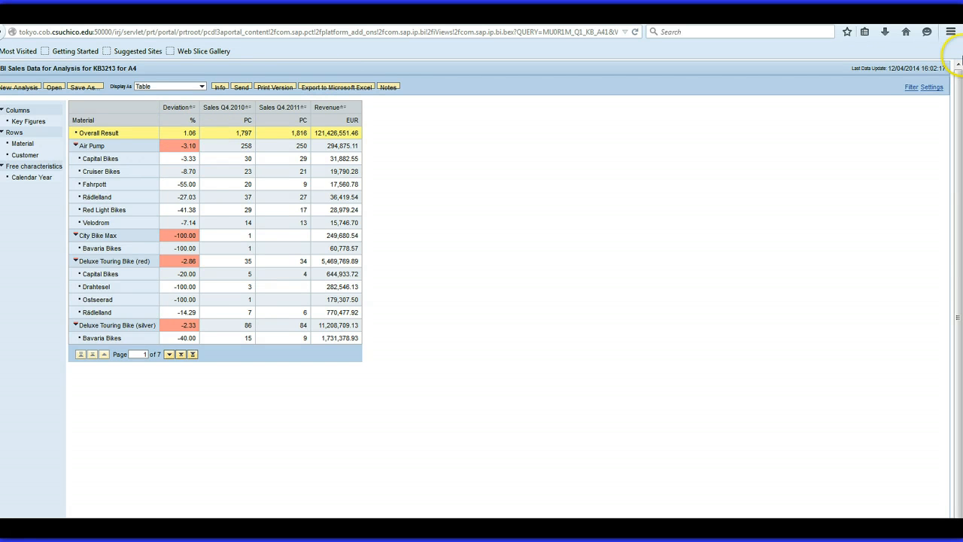
Display all filter values of the query result and compare the Country filter with Question 7A in the Word answer key.
{"action": "left_click", "coordinate": [910, 88]}
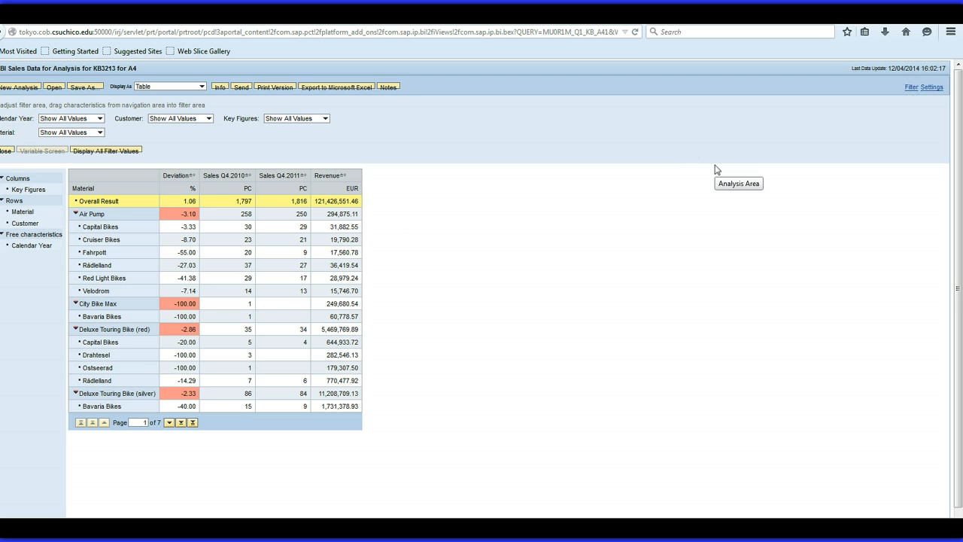
{"action": "left_click", "coordinate": [88, 150]}
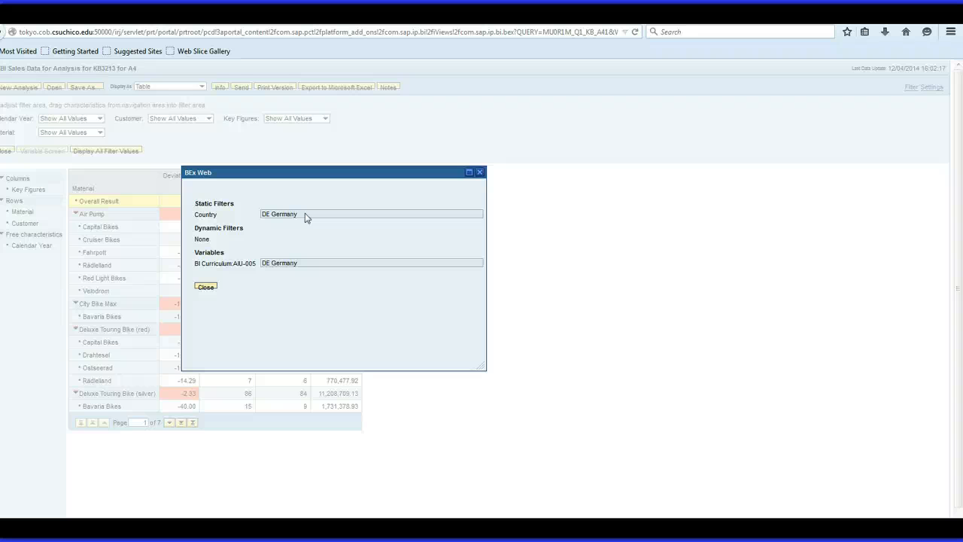
{"action": "left_click", "coordinate": [206, 287]}
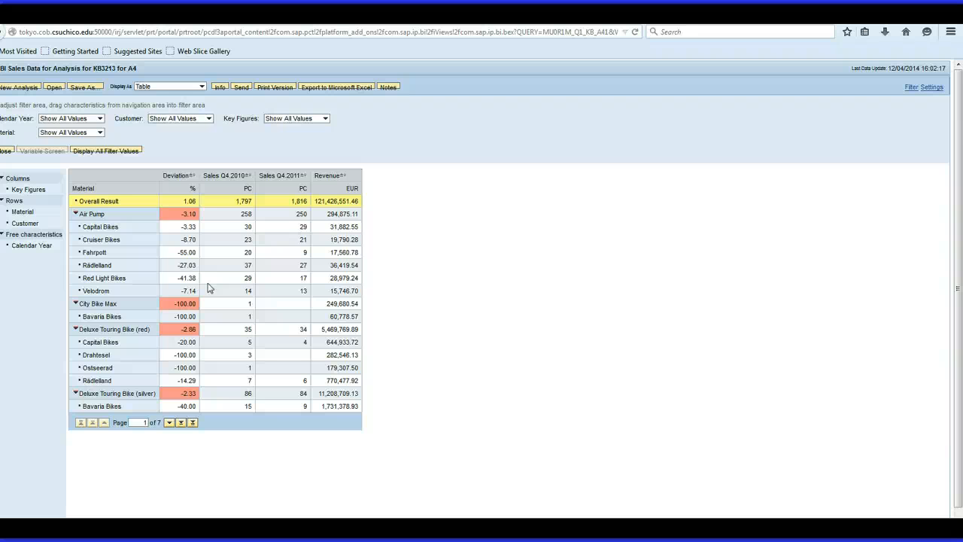
{"action": "key", "text": "alt+Tab"}
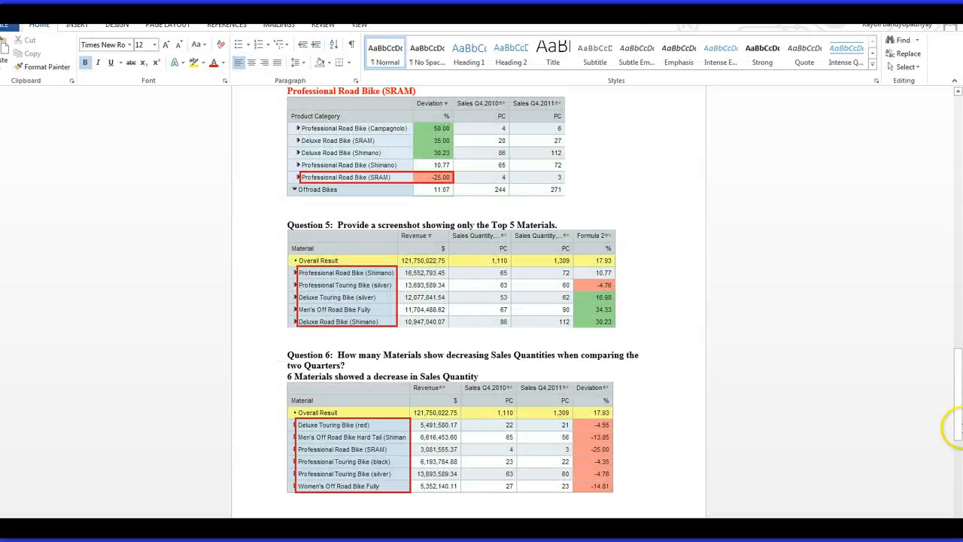
{"action": "left_click_drag", "start_coordinate": [958, 387], "coordinate": [949, 450]}
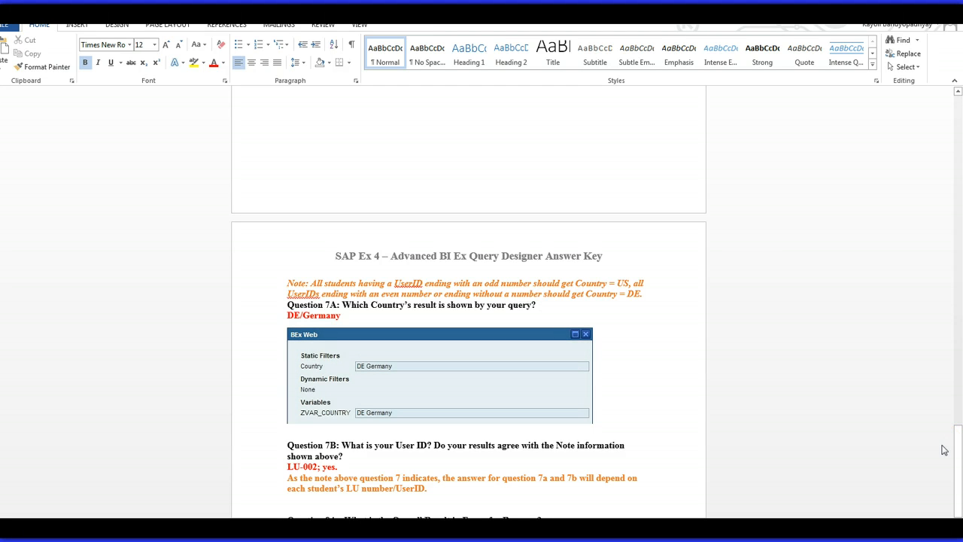
Switch back to the BEx Query Designer and set the Revenue key figure's currency translation to the BI Curriculum variable-to-currency conversion type.
{"action": "key", "text": "alt+Tab"}
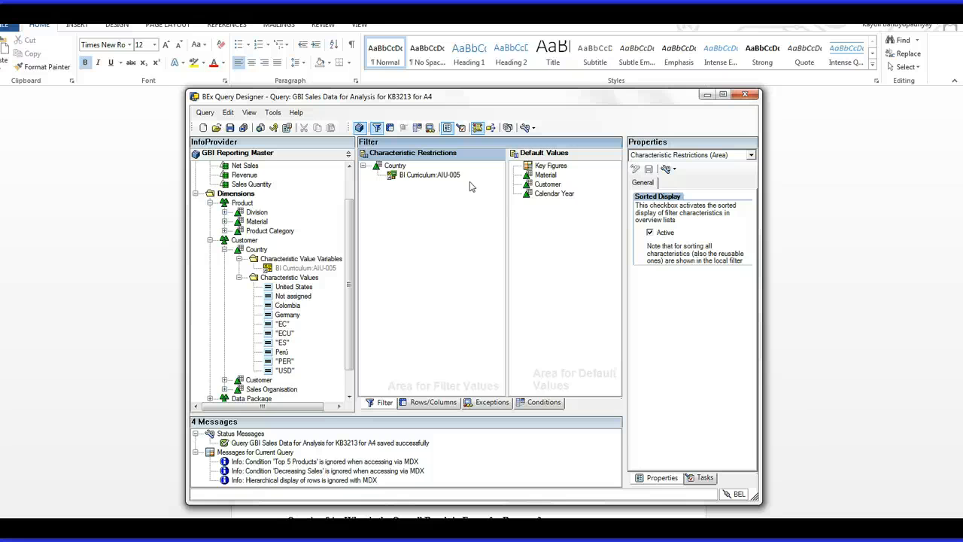
{"action": "left_click", "coordinate": [427, 402]}
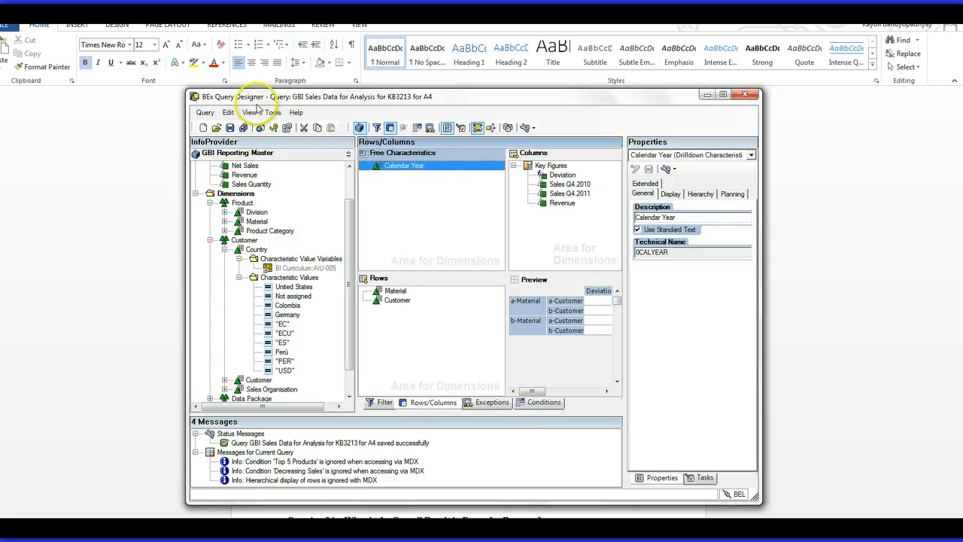
{"action": "left_click", "coordinate": [556, 203]}
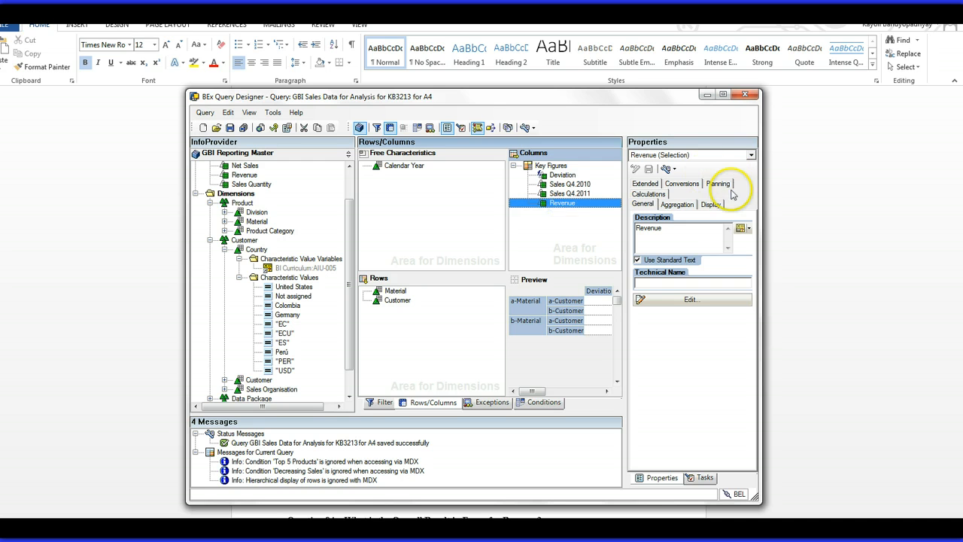
{"action": "left_click", "coordinate": [711, 204]}
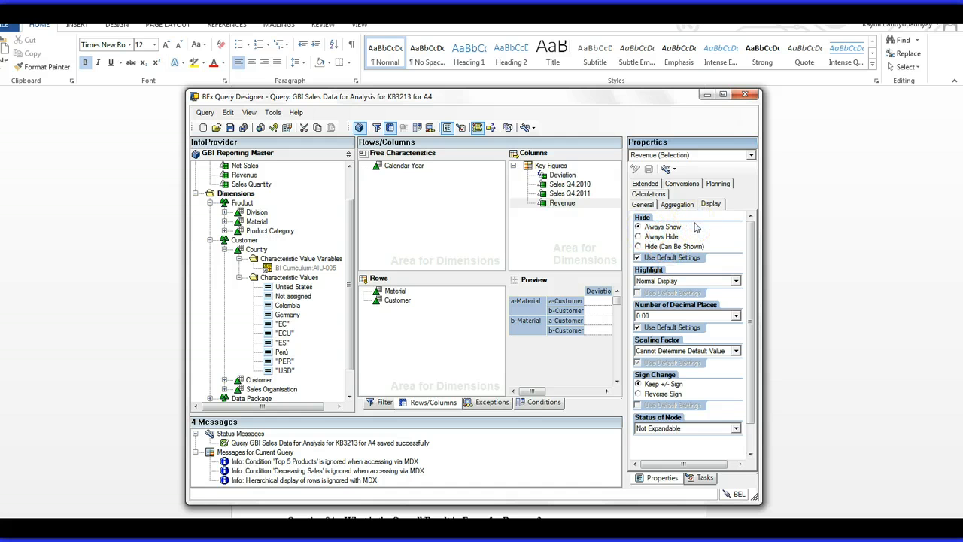
{"action": "left_click", "coordinate": [677, 183]}
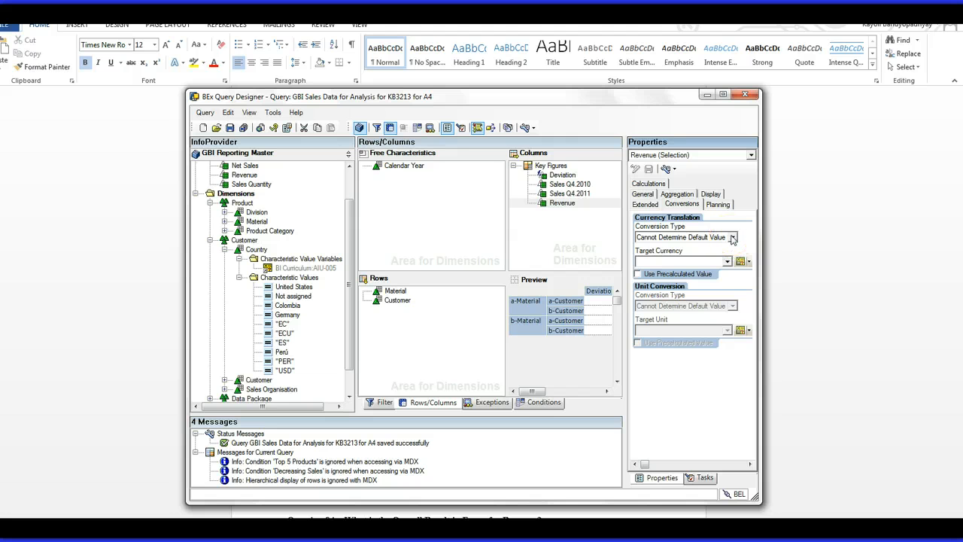
{"action": "left_click", "coordinate": [733, 238]}
{"action": "left_click", "coordinate": [702, 263]}
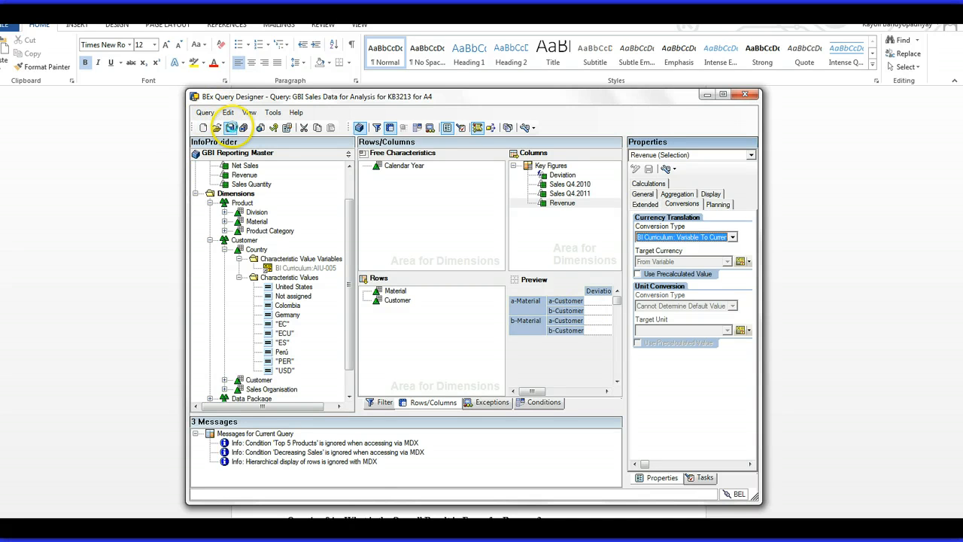
Save the query and execute it in the browser, accepting EUR for the currency variable 0P_TBCUR.
{"action": "left_click", "coordinate": [231, 127]}
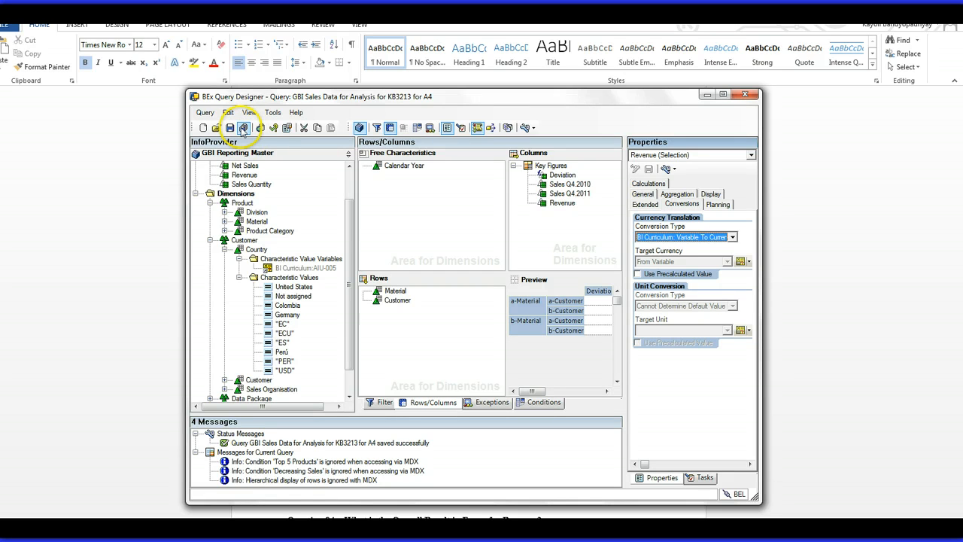
{"action": "left_click", "coordinate": [261, 128]}
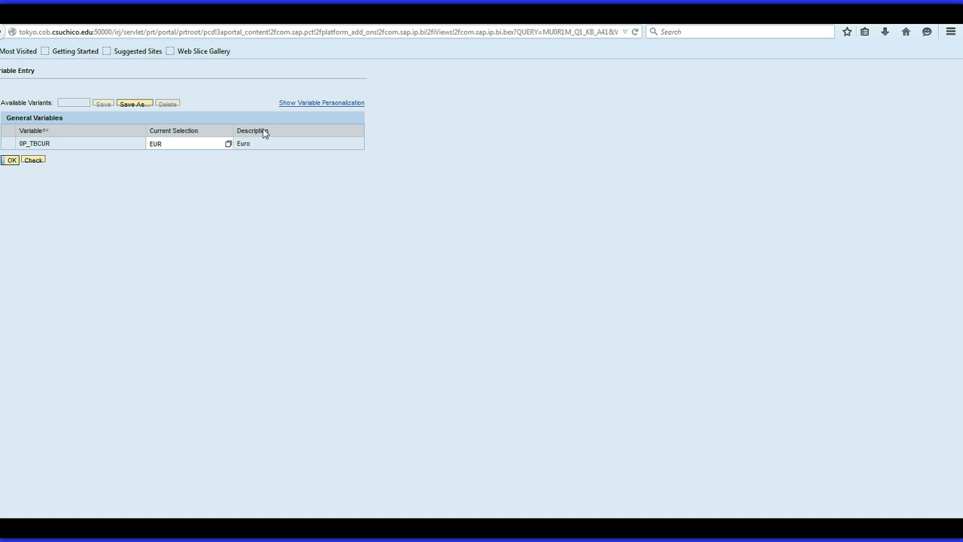
{"action": "left_click", "coordinate": [167, 146]}
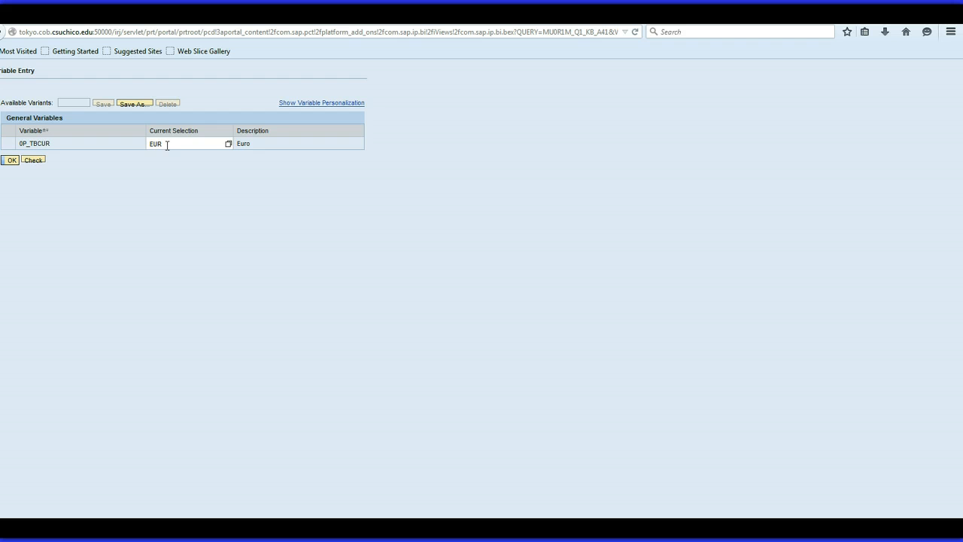
{"action": "left_click", "coordinate": [10, 161]}
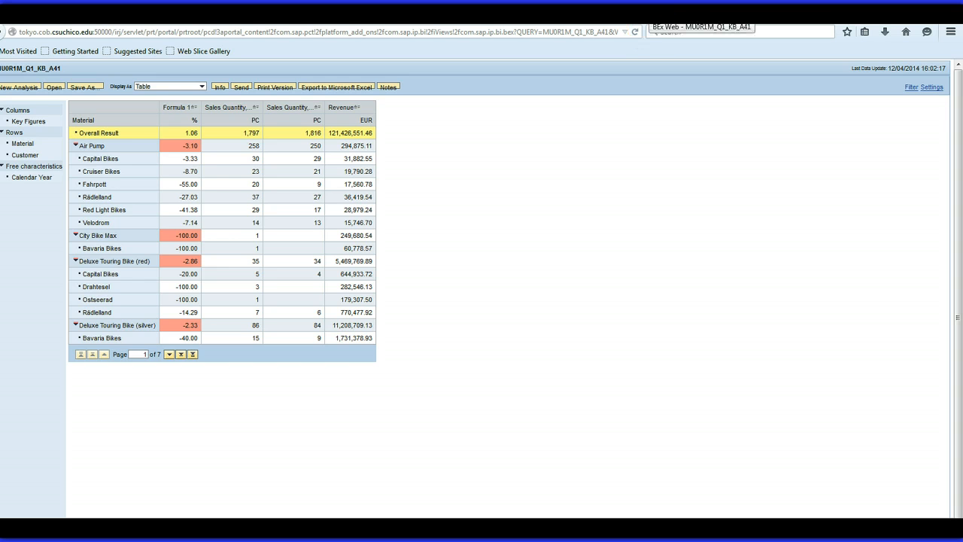
Display all filter values to check the country and currency variables, close the list and return to the BEx Query Designer.
{"action": "left_click", "coordinate": [912, 87]}
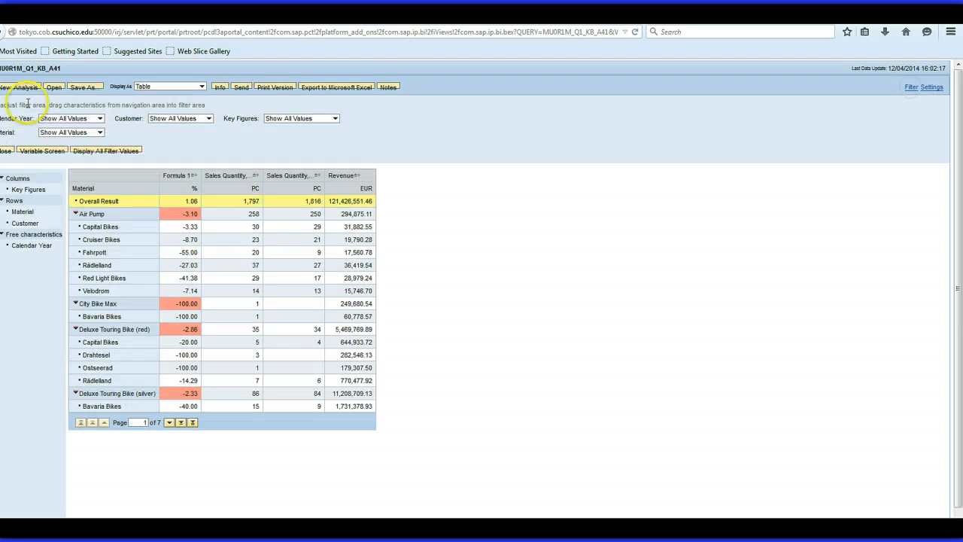
{"action": "left_click", "coordinate": [83, 150]}
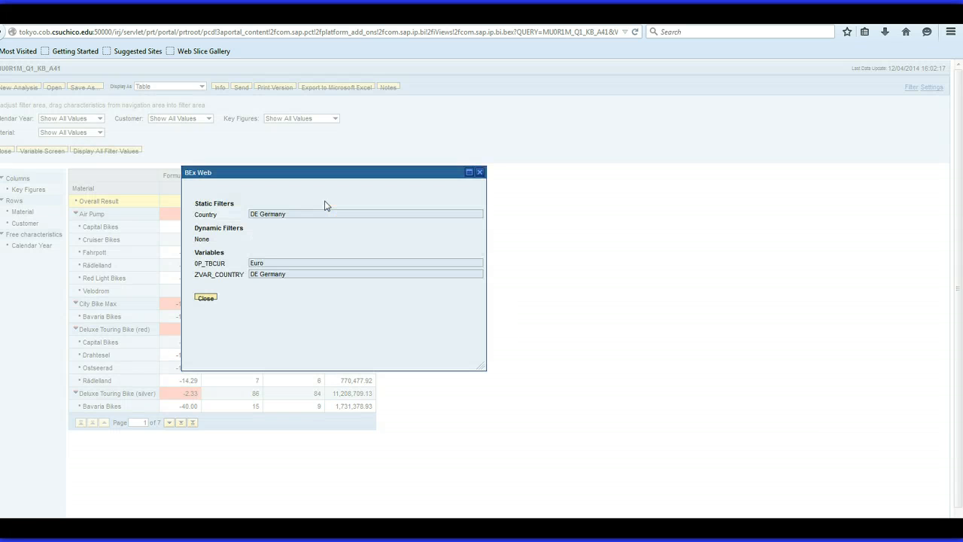
{"action": "left_click", "coordinate": [205, 298]}
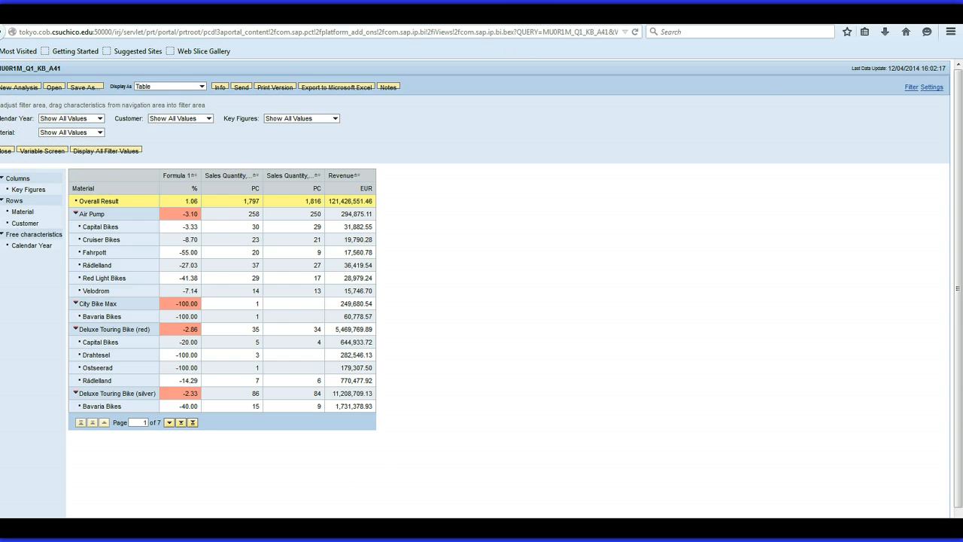
{"action": "key", "text": "alt+Tab"}
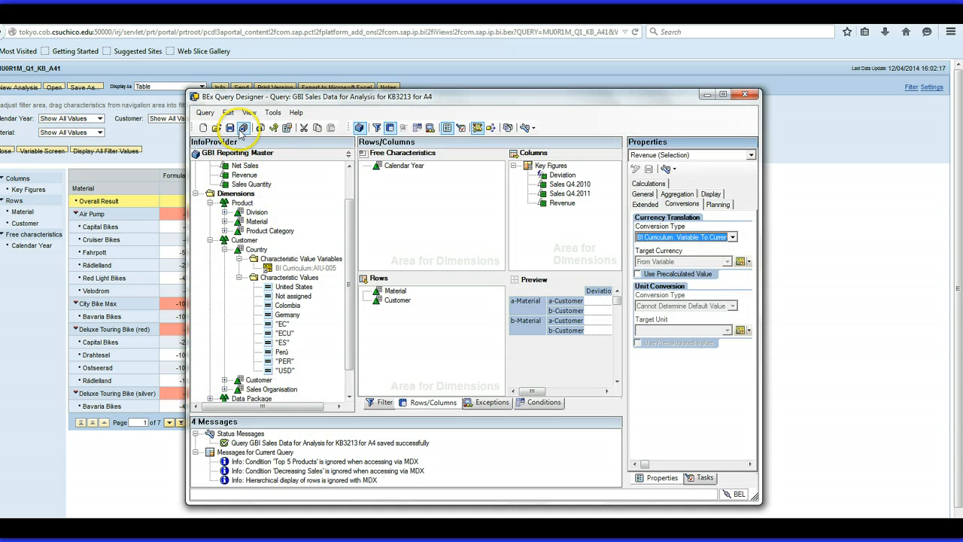
Execute the query in the browser again and run it with US Dollar (USD) as the Report Currency.
{"action": "left_click", "coordinate": [261, 129]}
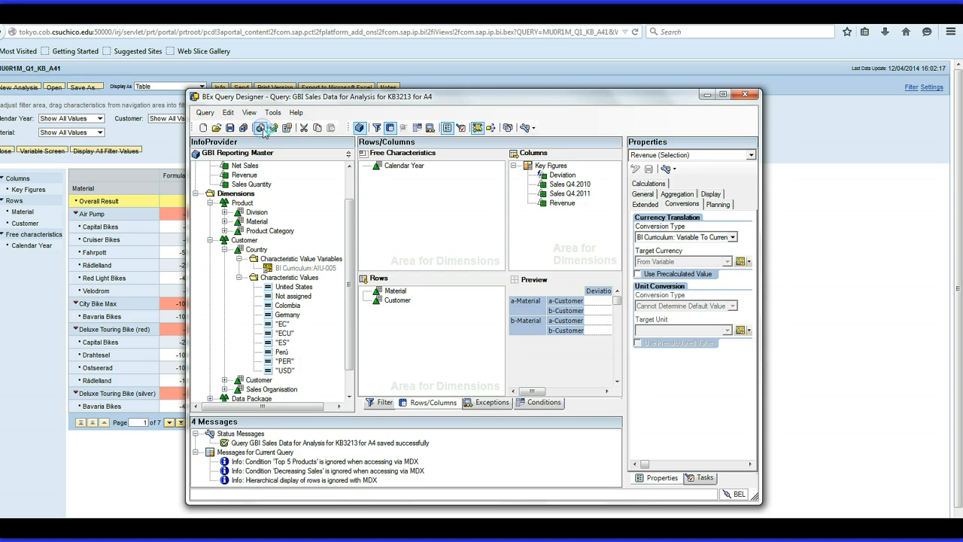
{"action": "left_click", "coordinate": [229, 145]}
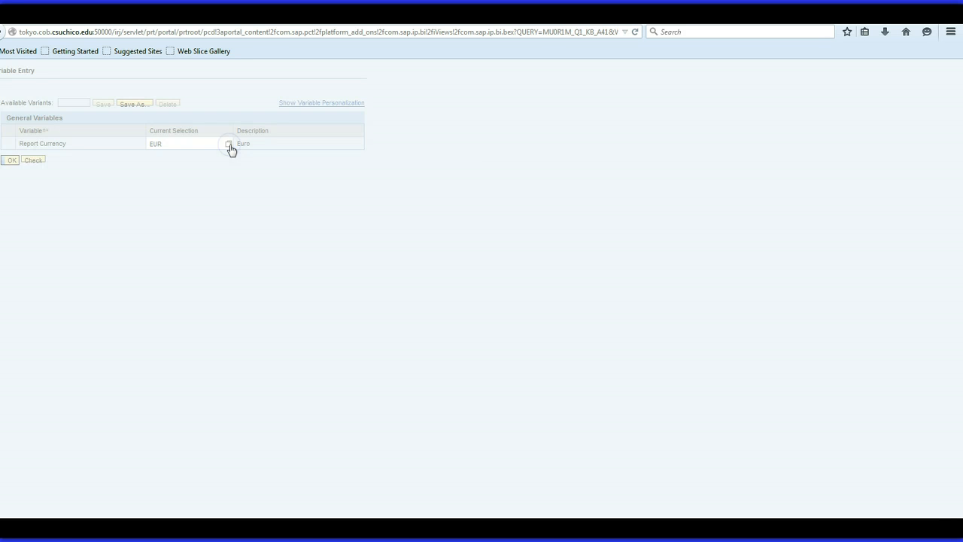
{"action": "left_click", "coordinate": [292, 286]}
{"action": "left_click", "coordinate": [246, 301]}
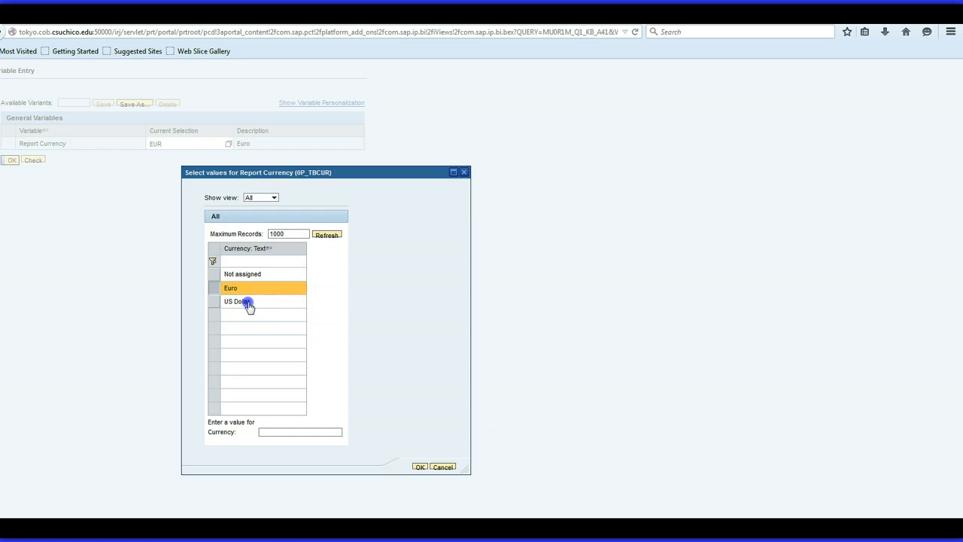
{"action": "left_click", "coordinate": [420, 467]}
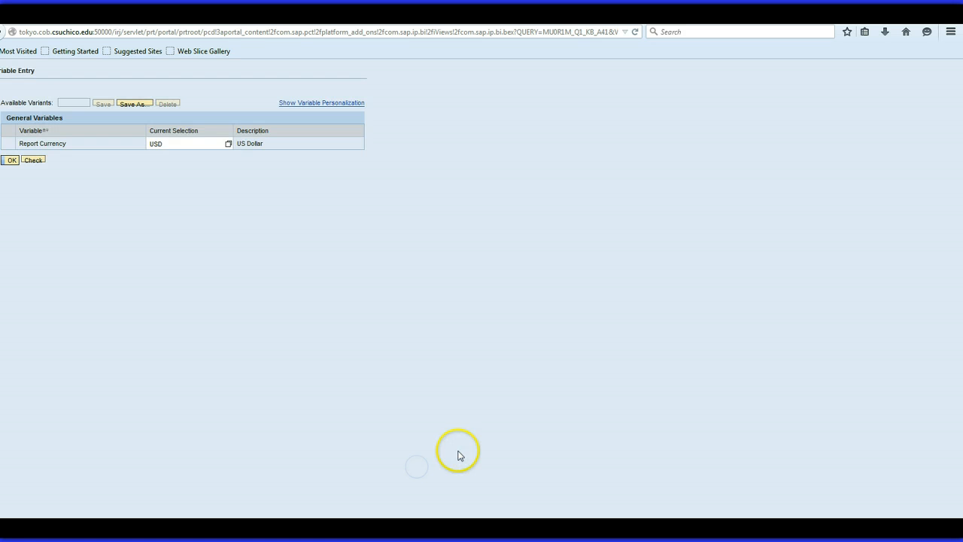
{"action": "left_click", "coordinate": [11, 160]}
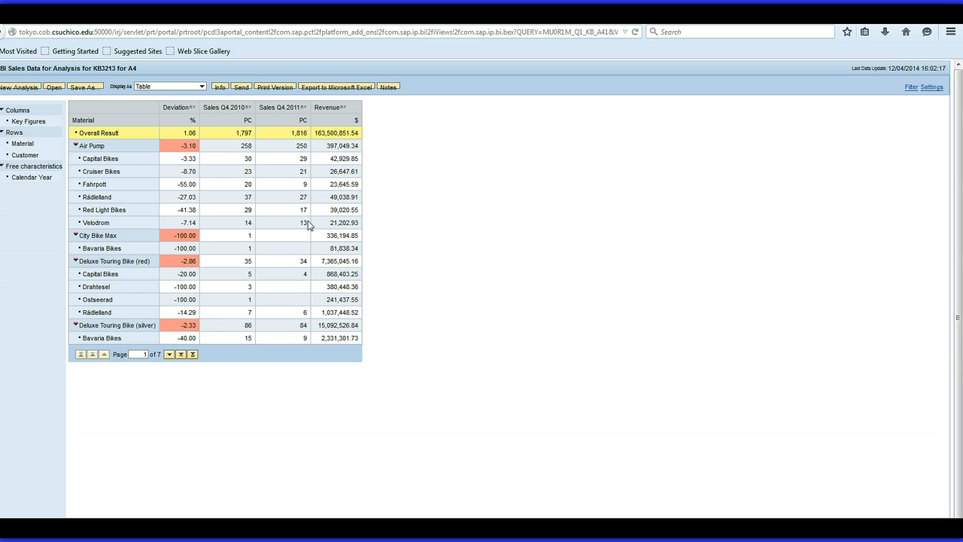
Check the overall Revenue result in US dollars and compare it with Question 8B in the Word answer key.
{"action": "left_click", "coordinate": [317, 138]}
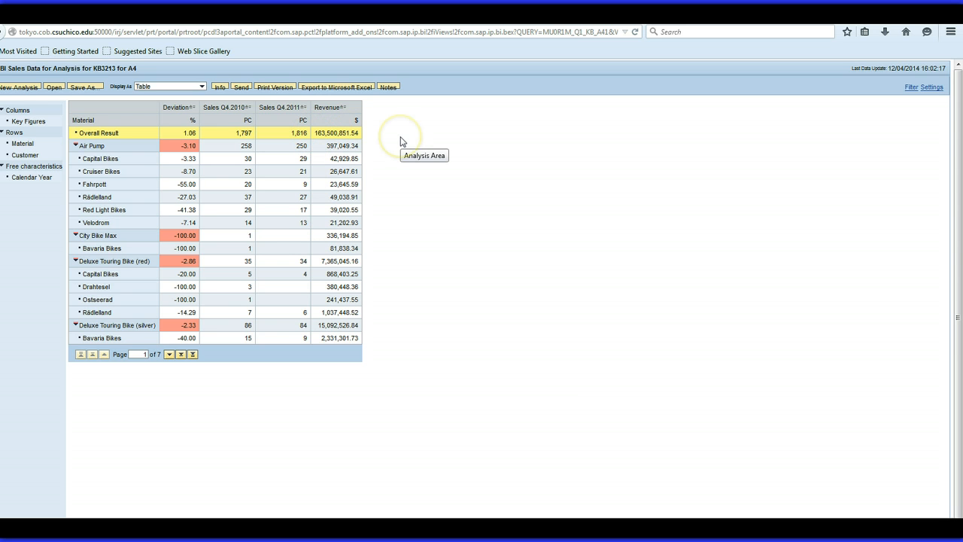
{"action": "left_click", "coordinate": [377, 267]}
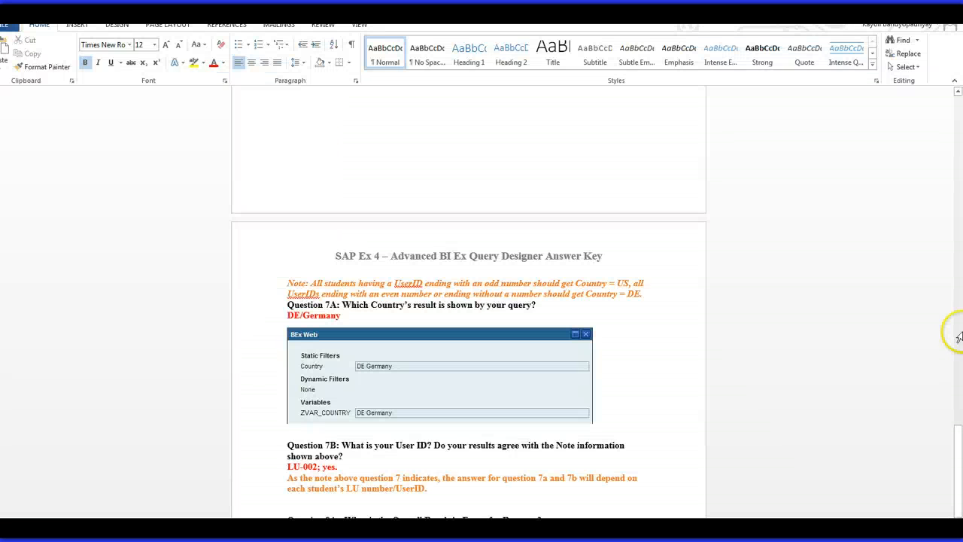
{"action": "left_click_drag", "start_coordinate": [957, 471], "coordinate": [955, 502]}
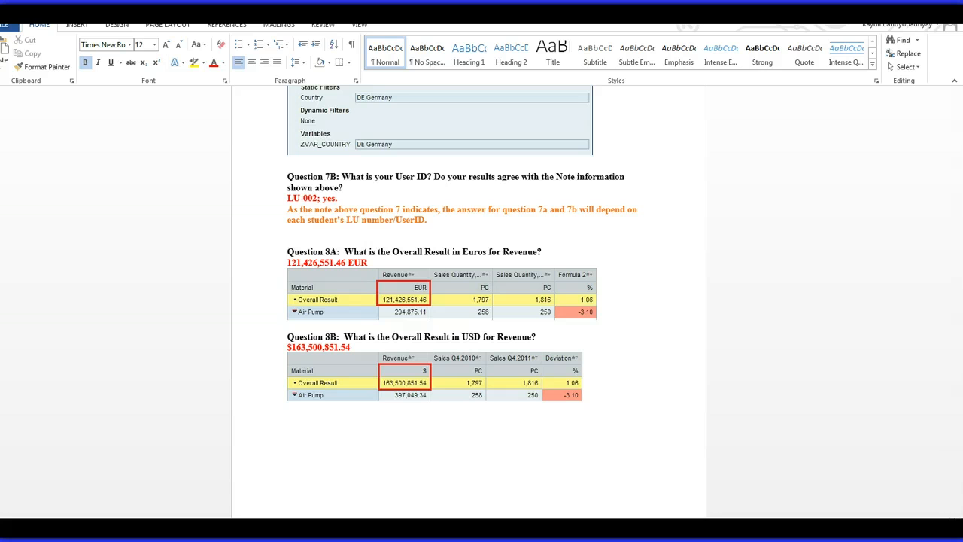